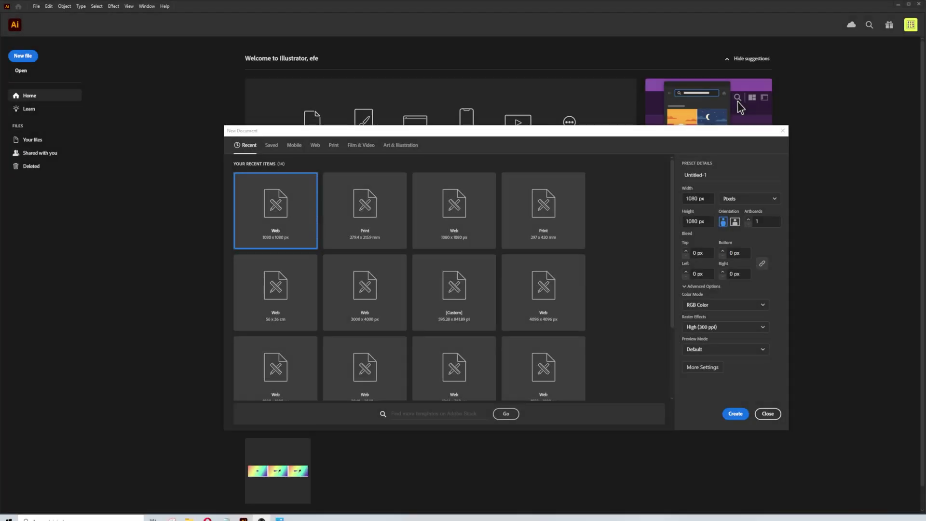
Step: Create a new document 2000 px wide and 2660 px high
left_click(706, 197)
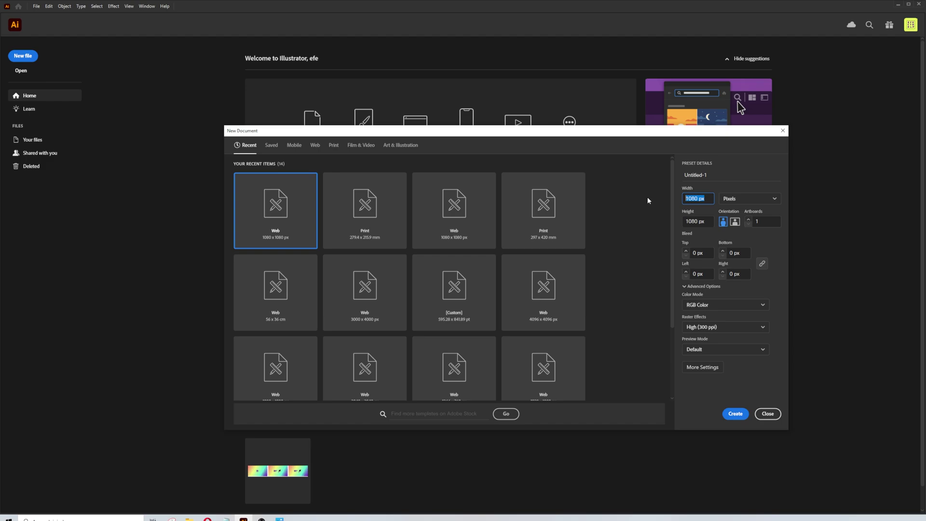
type("2000")
key("Tab")
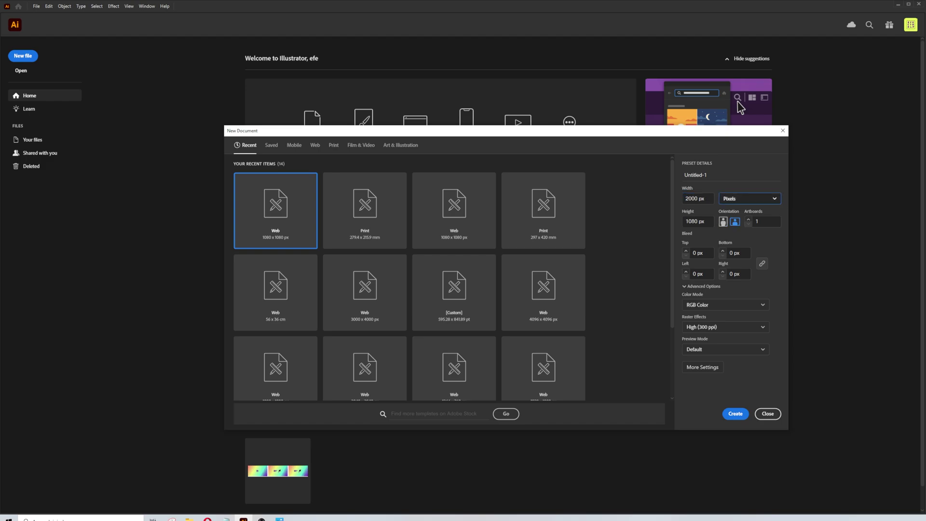
key("Tab")
type("2660")
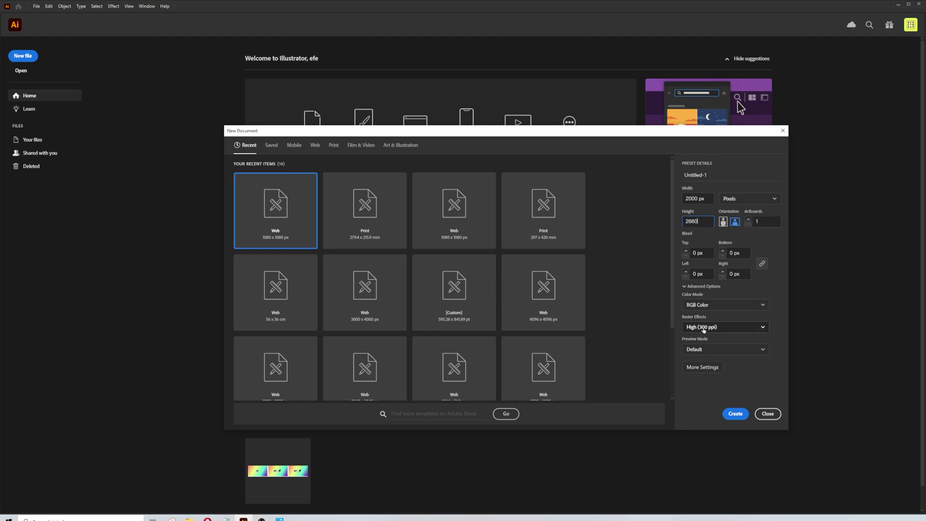
left_click(737, 415)
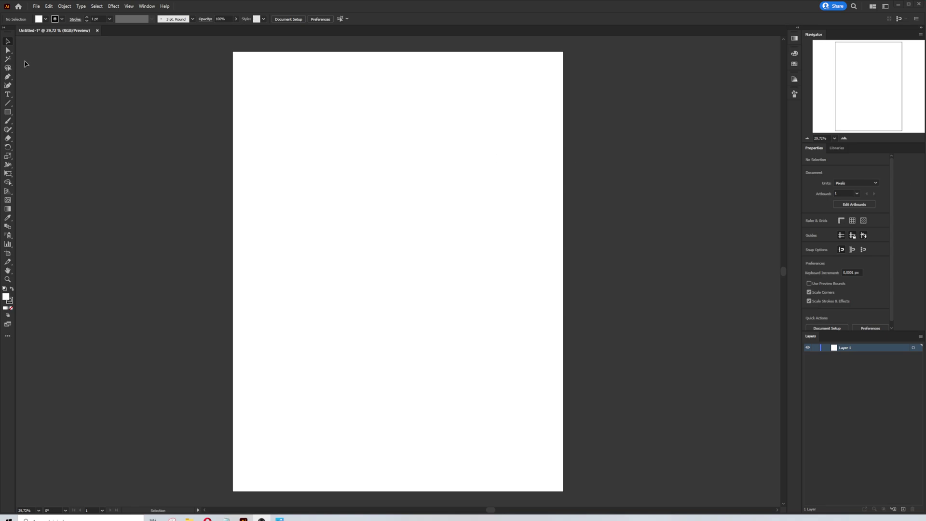
Step: Place the snail and gift-pattern images as linked files, moving the snail onto the canvas beside the artboard
left_click(36, 7)
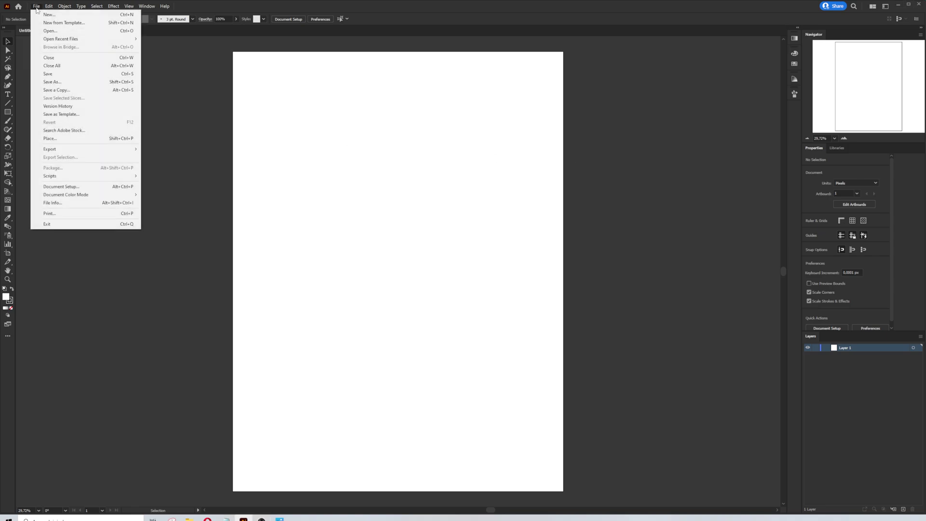
left_click(49, 138)
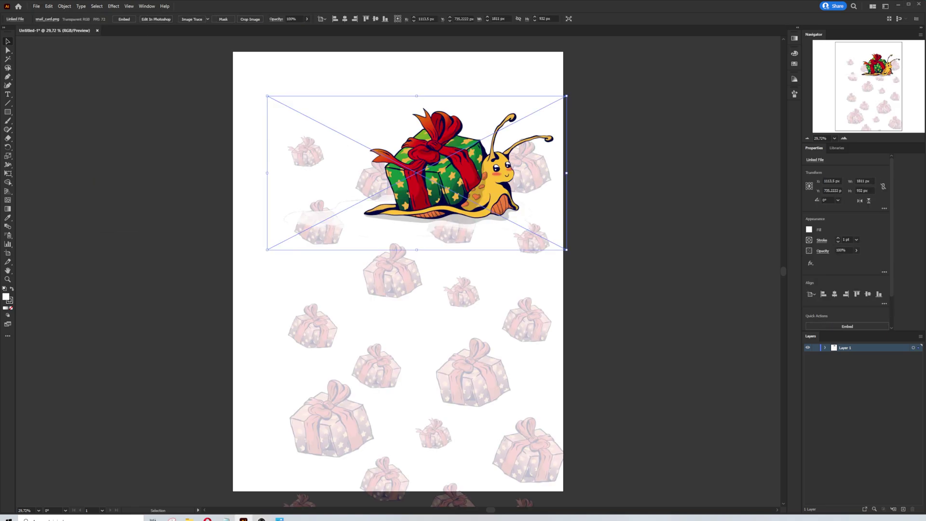
left_click_drag(435, 180, 611, 186)
left_click_drag(744, 101, 666, 158)
left_click_drag(540, 218, 133, 156)
left_click(531, 154)
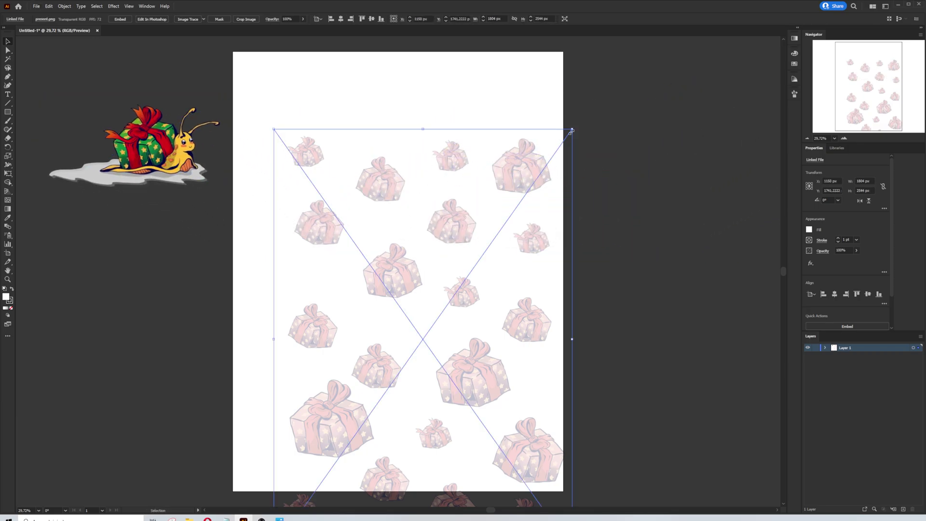
Step: Scale down the gift pattern and snail images and arrange them off the artboard, with the snail above the pattern
left_click_drag(573, 130, 473, 269)
left_click_drag(422, 308, 171, 235)
left_click_drag(222, 196, 186, 232)
left_click_drag(166, 149, 151, 137)
left_click_drag(213, 83, 178, 102)
left_click(186, 97)
left_click_drag(144, 138, 152, 143)
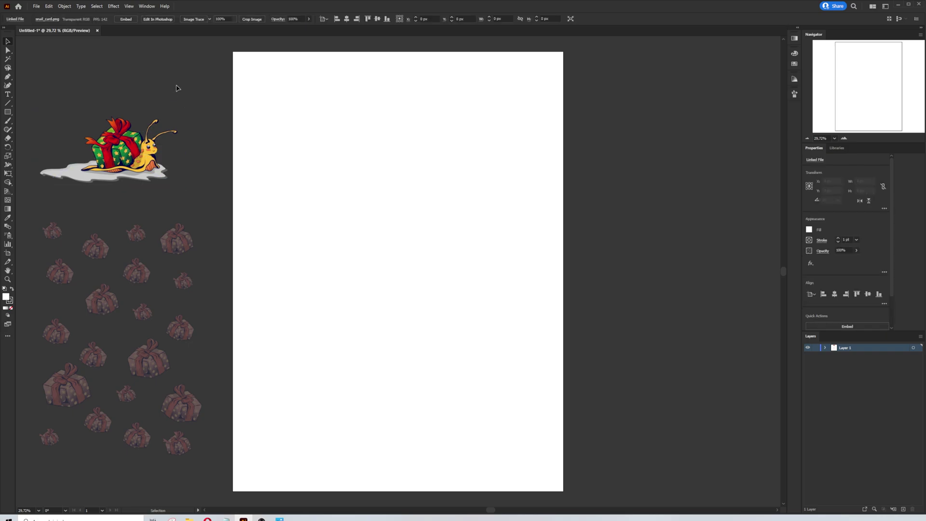
left_click(178, 86)
Step: Add a new layer named Background and lock Layer 1
left_click(903, 509)
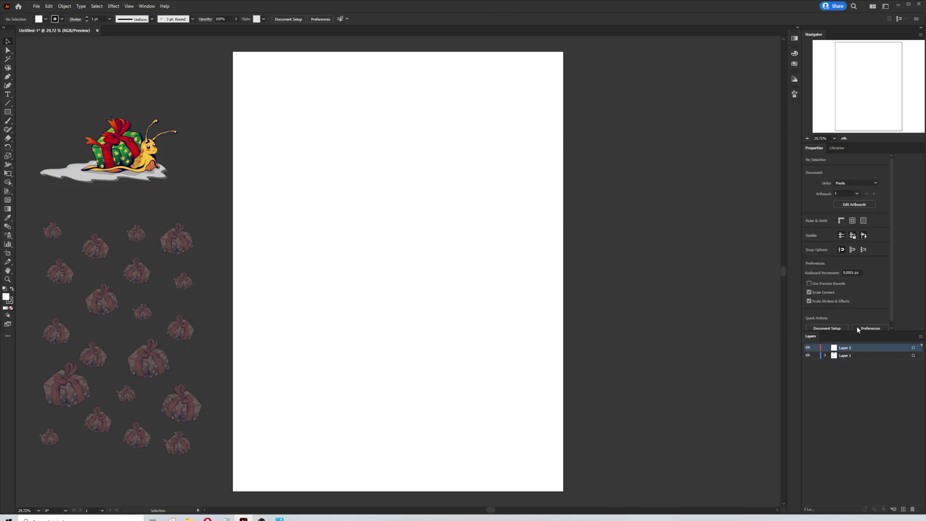
left_click(816, 355)
double_click(848, 348)
key("Escape")
type("Background")
key("Return")
Step: Draw a rectangle 2000 px wide and about 1763 px high from the artboard's upper-left corner, with no stroke
left_click(8, 112)
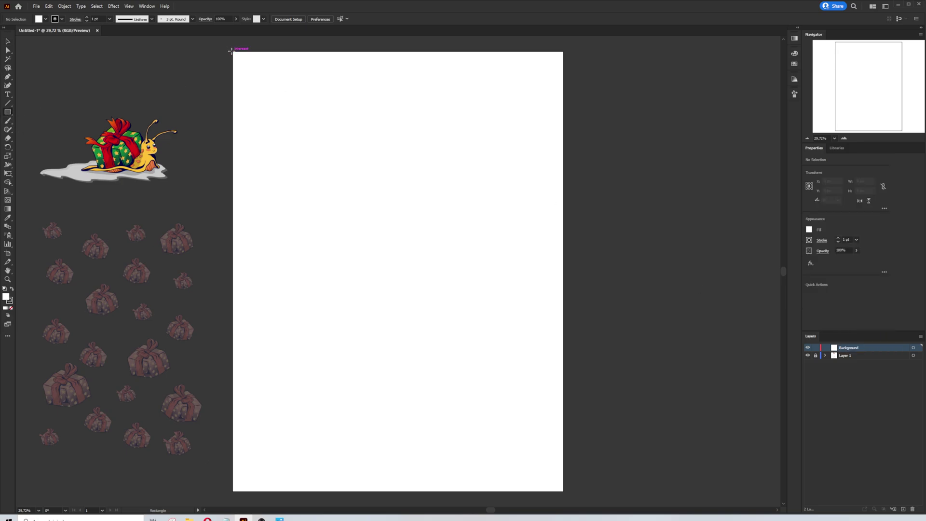
mouse_move(232, 51)
left_mouse_down()
mouse_move(510, 243)
mouse_move(563, 318)
mouse_move(564, 342)
left_mouse_up()
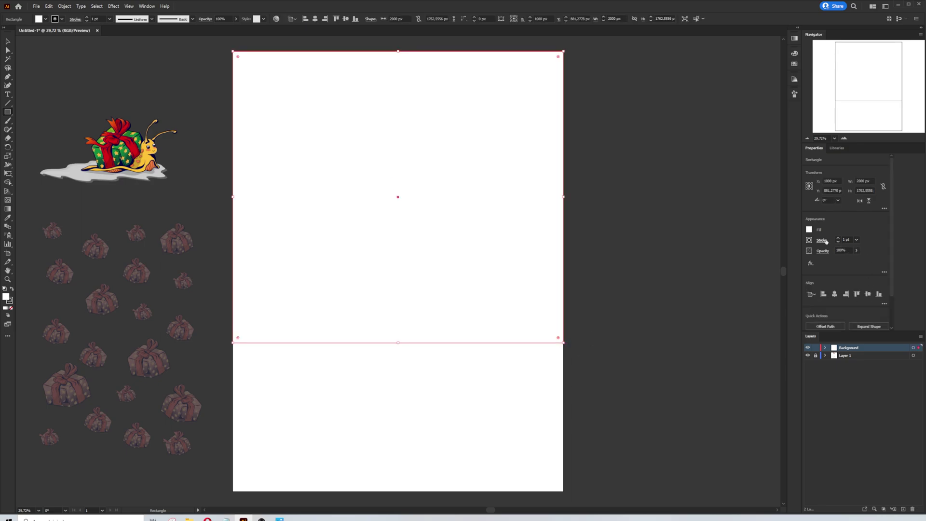
left_click(809, 240)
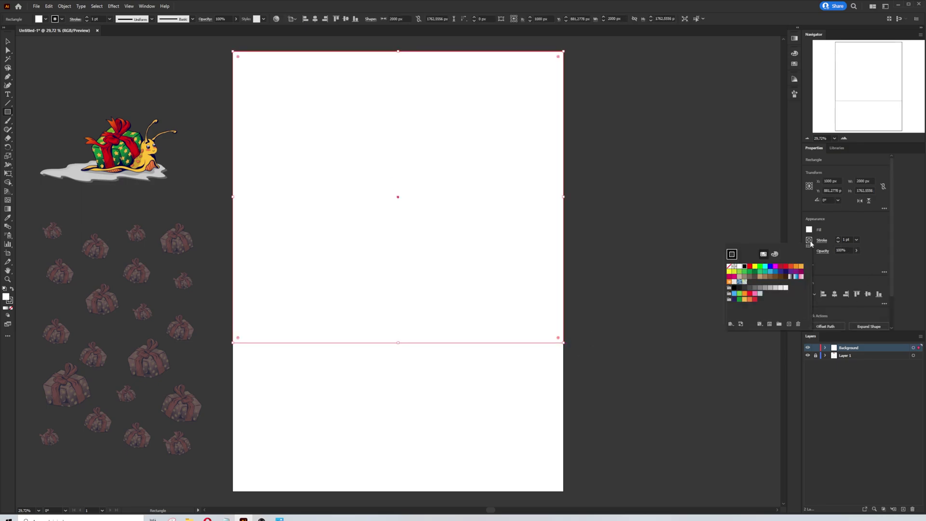
left_click(730, 267)
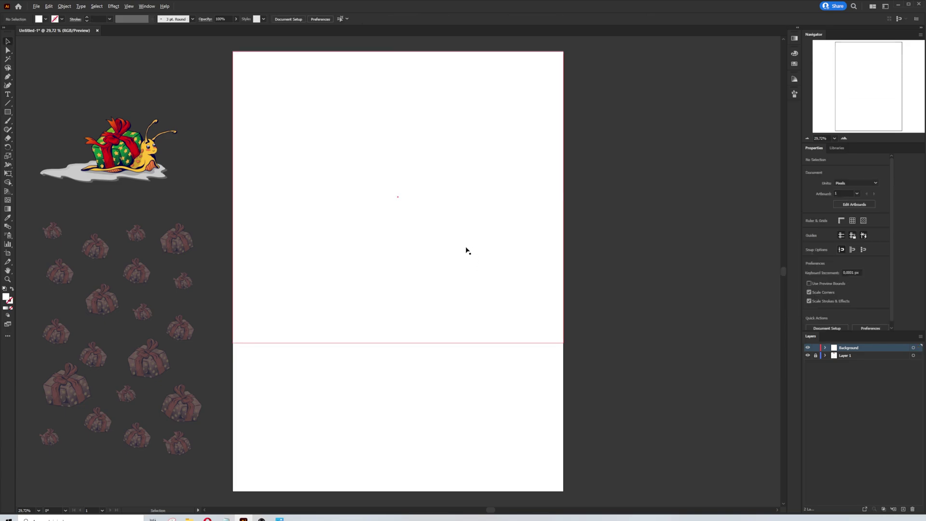
Step: Move the rectangle partly off the artboard and give it a green fill
left_click_drag(466, 251, 611, 306)
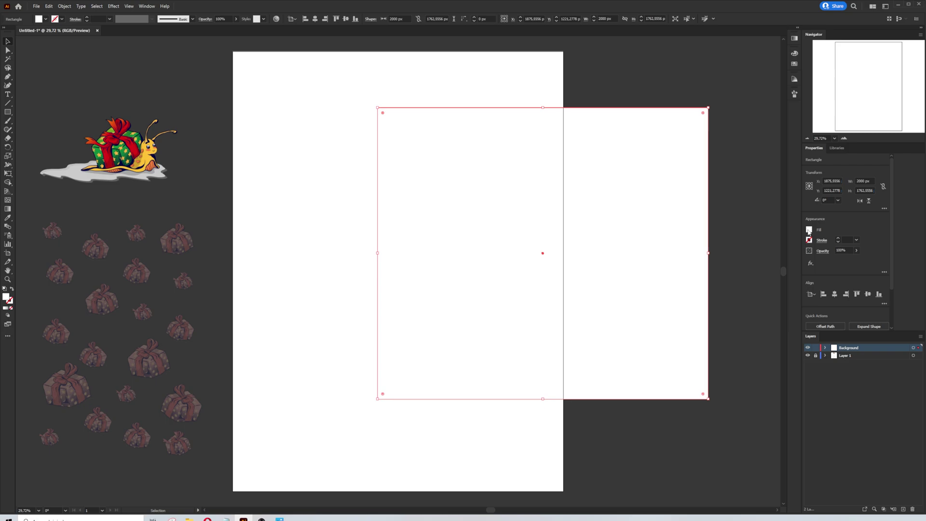
left_click(809, 230)
left_click(739, 289)
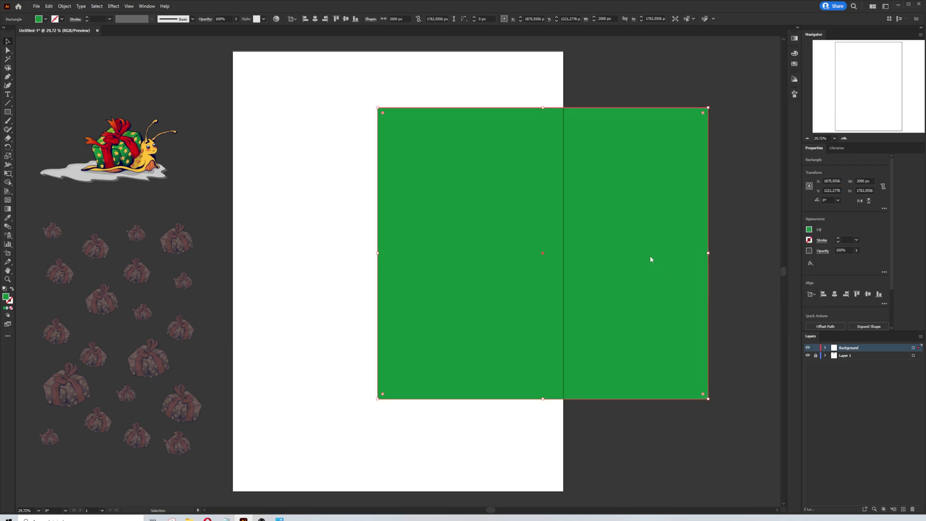
Step: Shorten the green rectangle and align it with the artboard's bottom edge so it covers roughly the lower third
left_click_drag(543, 108, 551, 238)
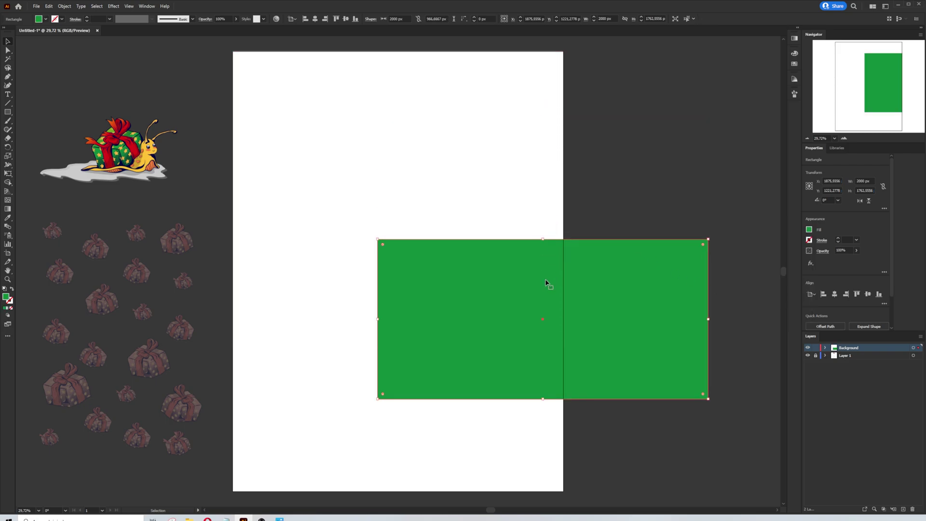
left_click_drag(548, 284, 399, 379)
left_click(615, 365)
left_click(407, 374)
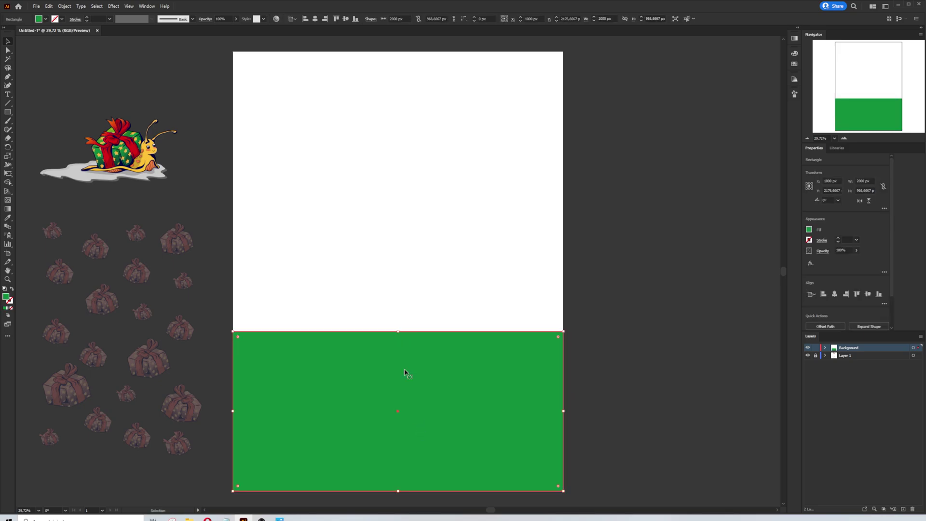
left_click_drag(398, 331, 399, 357)
left_click(399, 344)
left_click(625, 341)
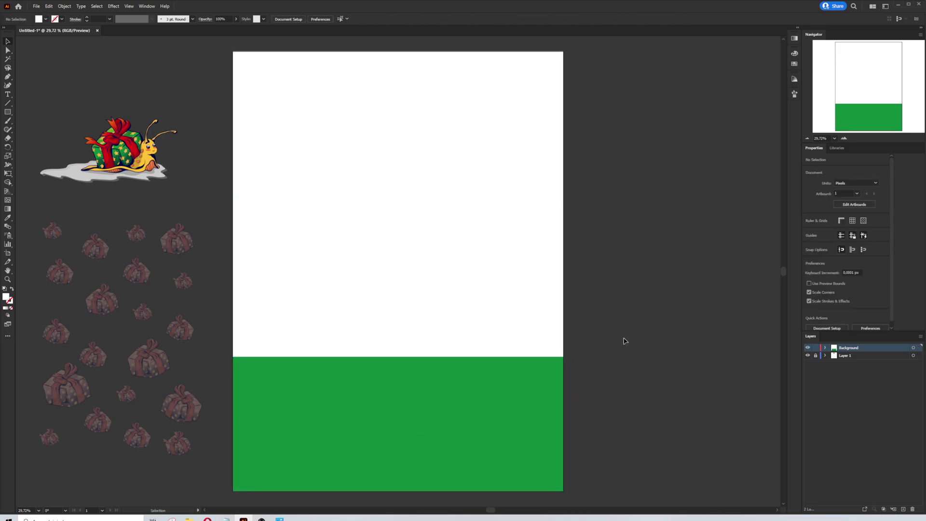
left_click(845, 390)
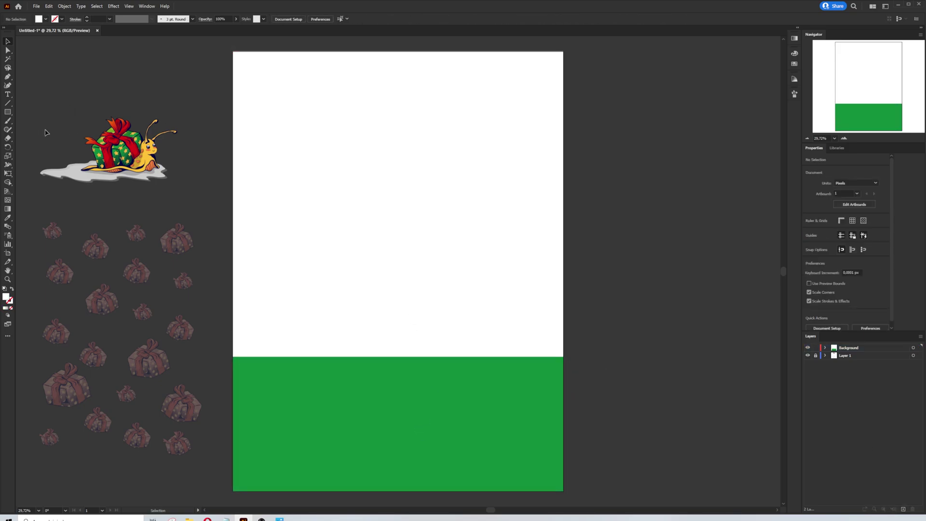
Step: Create a 2000 by 2660 px rectangle and shift it so it overlaps the artboard
left_click(8, 112)
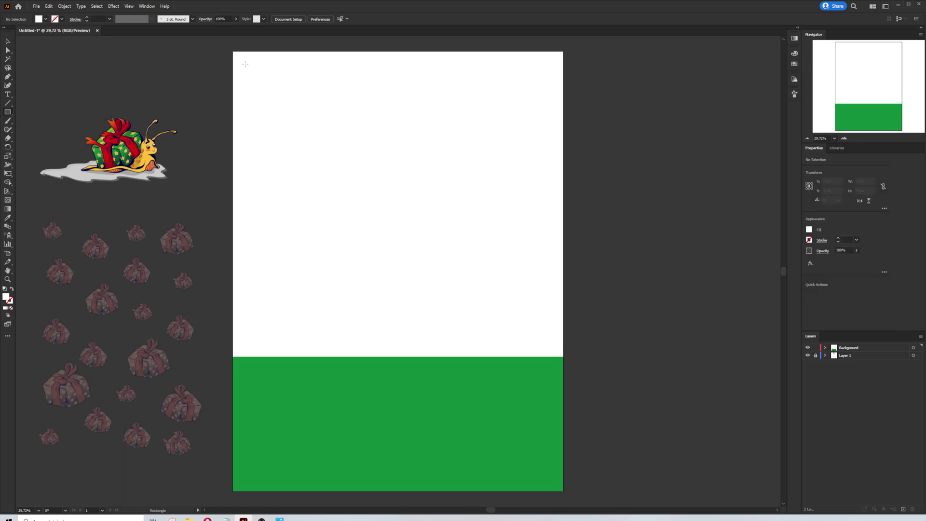
left_click(473, 173)
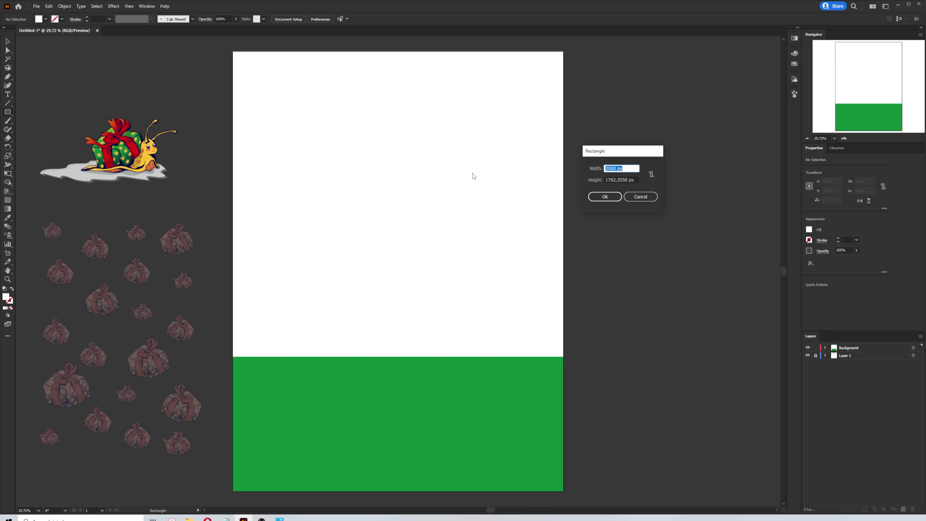
key("Tab")
type("2")
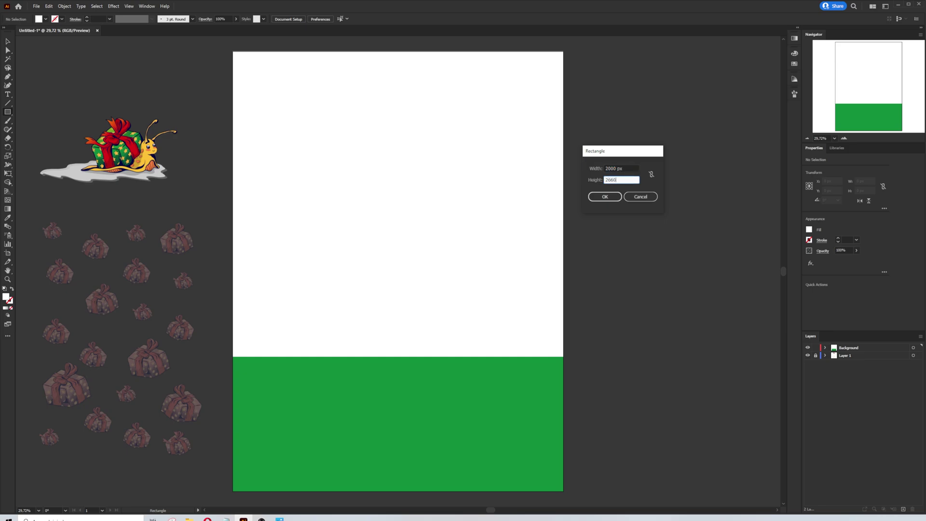
key("Return")
left_click_drag(664, 220, 531, 135)
Step: Remove the large rectangle's fill and give it a red stroke
left_click(809, 229)
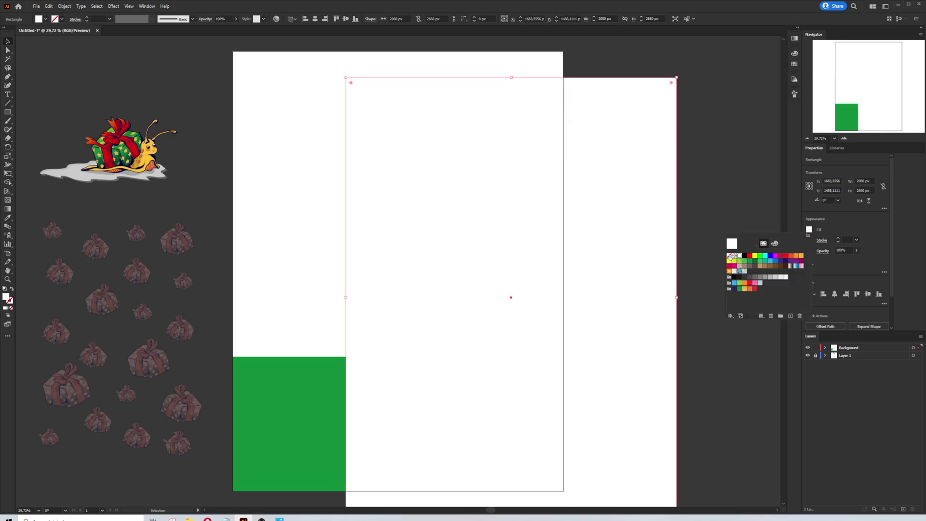
left_click(730, 256)
left_click(809, 241)
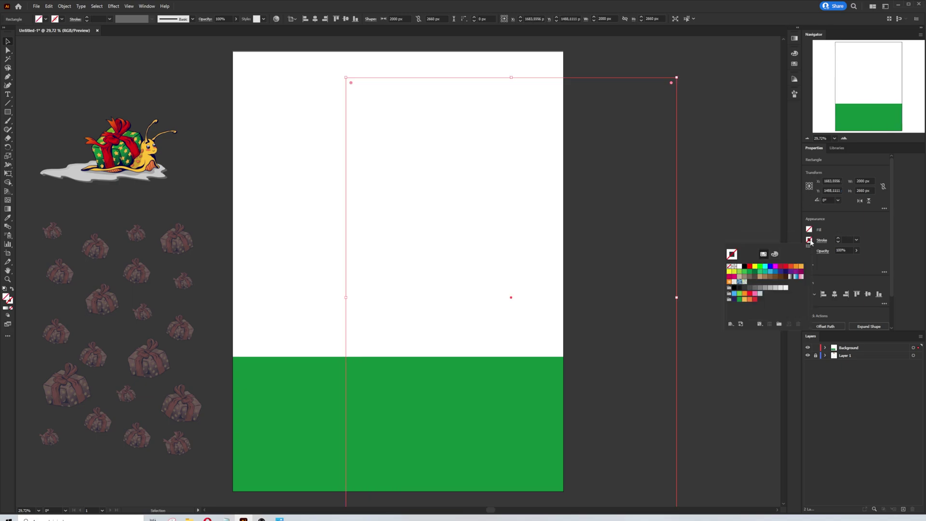
left_click(757, 301)
Step: Set the red outline's stroke weight to 30 pt and center it on the artboard
left_click(853, 240)
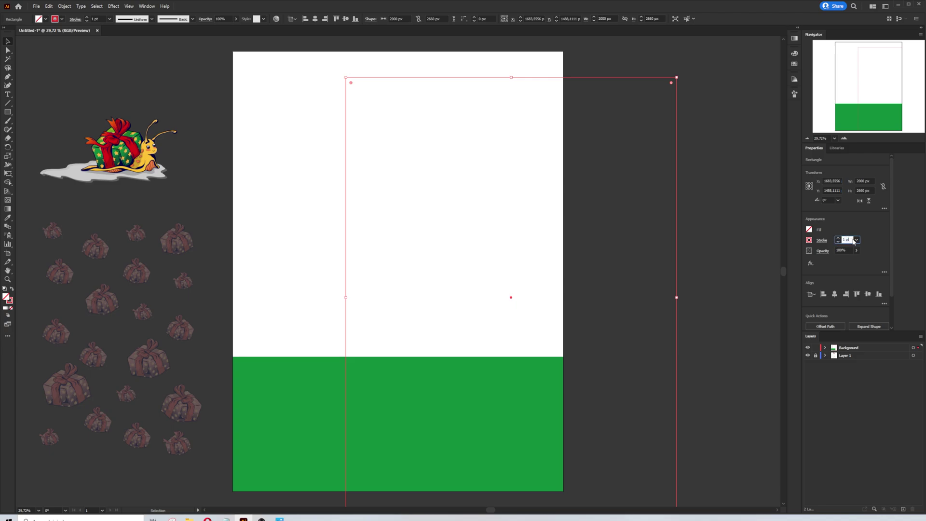
type("30")
key("Return")
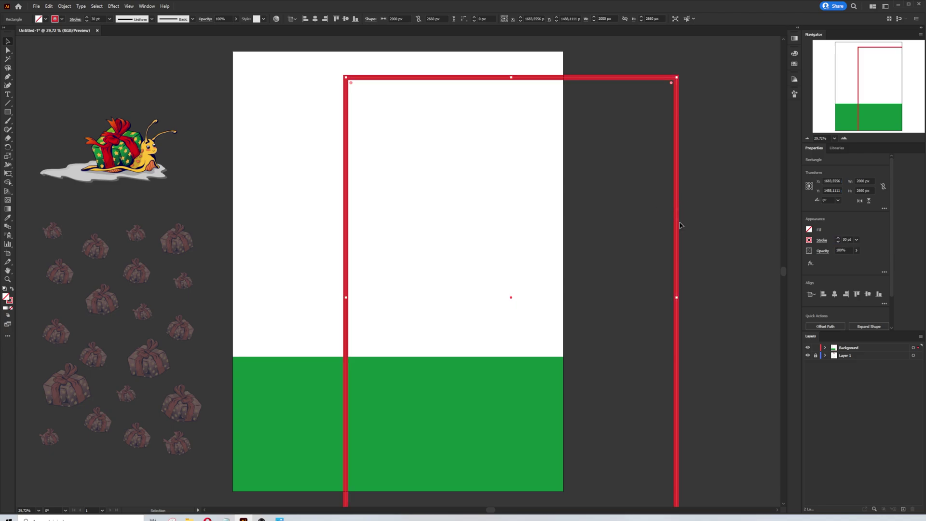
left_click_drag(675, 224, 562, 200)
left_click(868, 294)
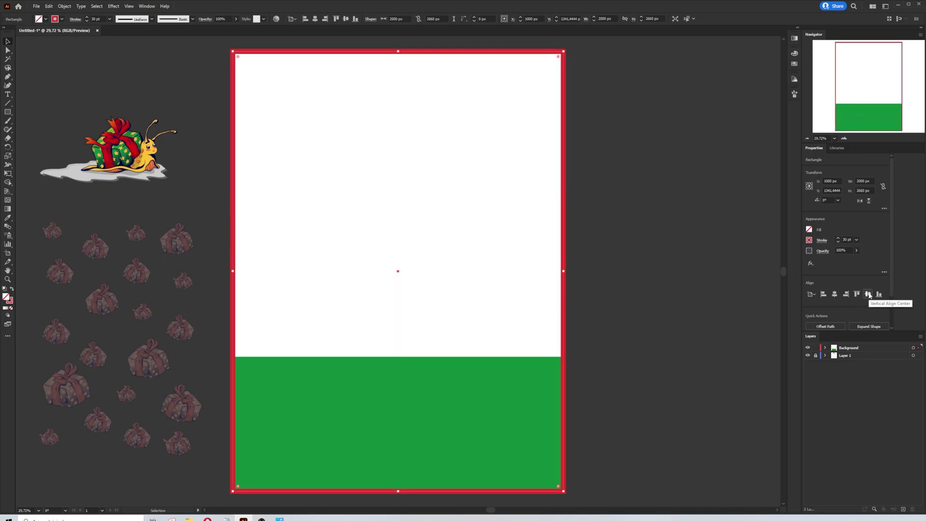
Step: Offset the red frame's path by -50 px with miter joins to make an inner frame
scroll(862, 289, "down", 1)
left_click(825, 289)
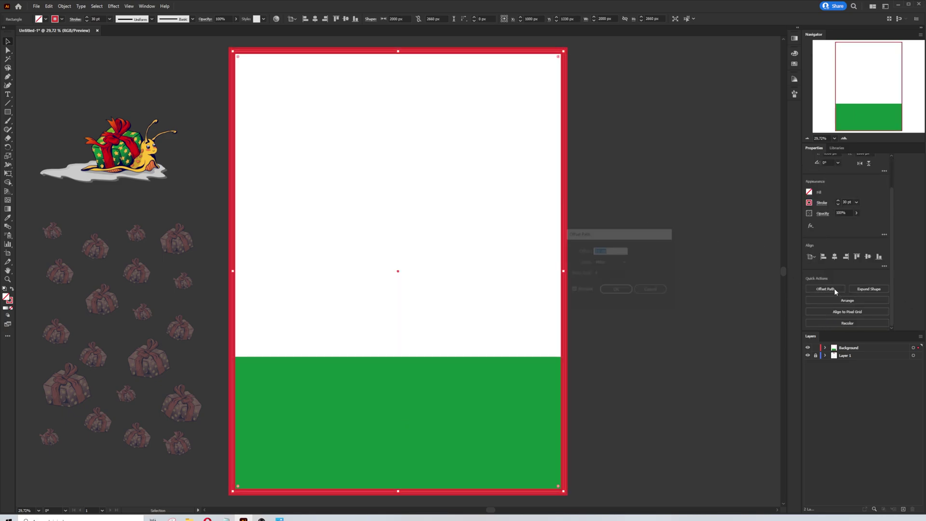
left_click(574, 290)
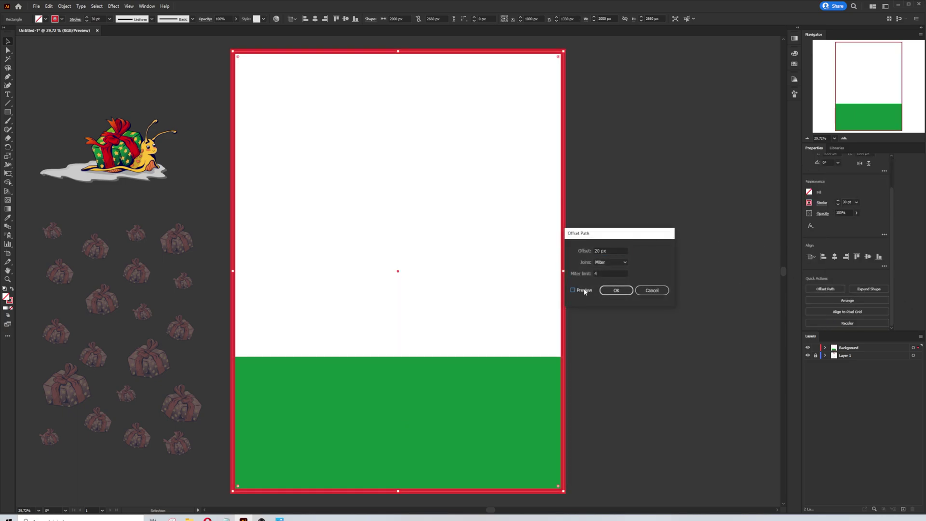
double_click(600, 251)
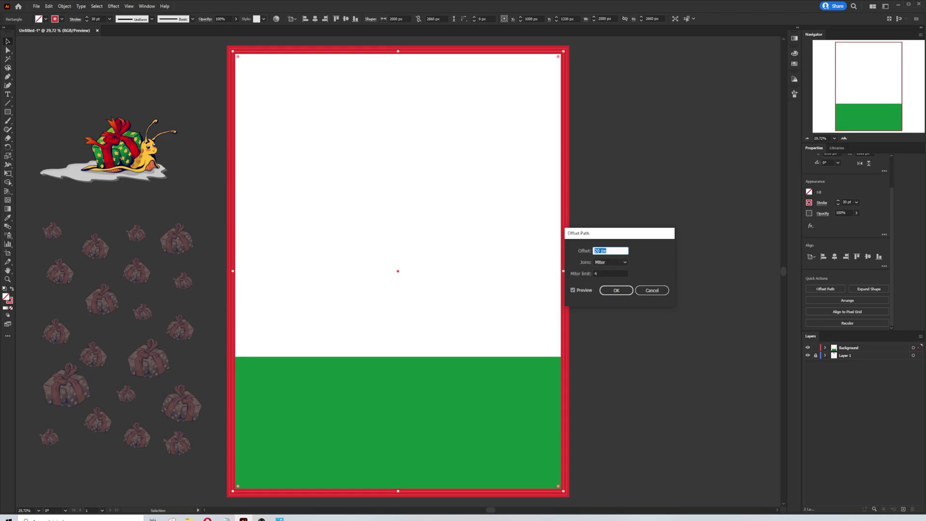
type("-50")
left_click(614, 273)
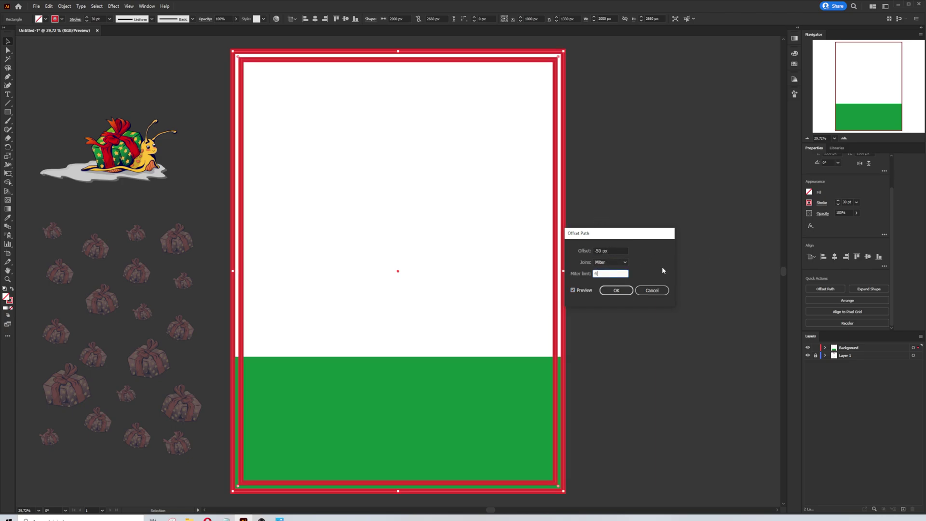
left_click(617, 290)
Step: Delete the original outer red frame, keeping only the inner one
left_click(590, 255)
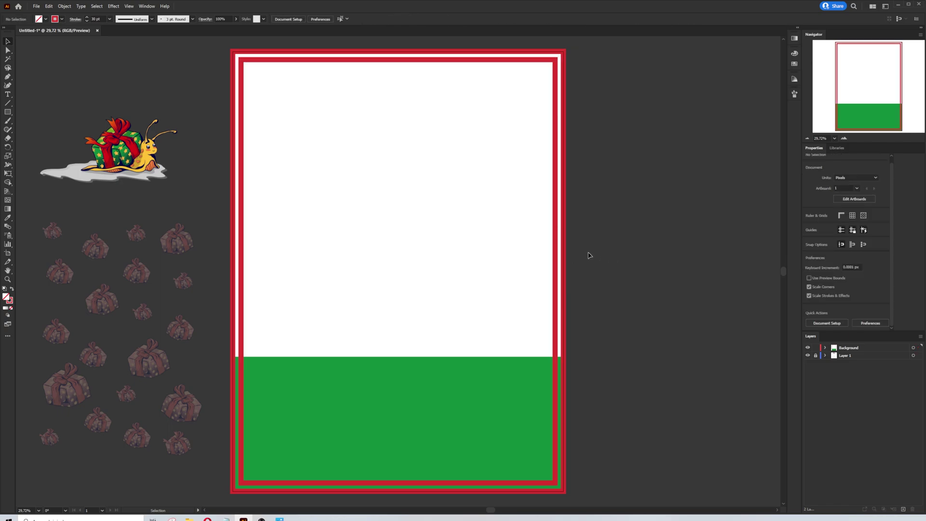
left_click(566, 265)
key("Delete")
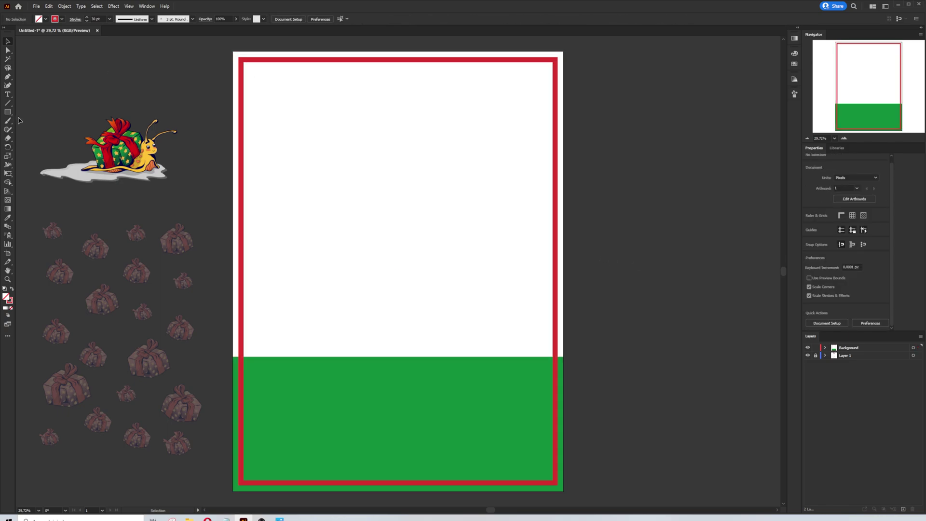
Step: Draw a vertical stripe about 362 px wide and 2560 px high between the frame's top and bottom edges, and fill it red
left_click(8, 112)
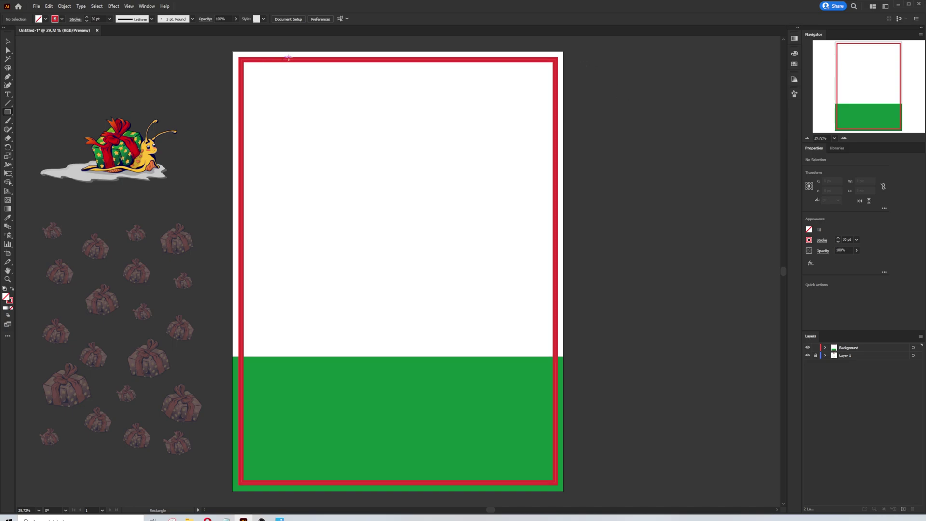
mouse_move(290, 58)
left_mouse_down()
mouse_move(311, 386)
mouse_move(339, 482)
mouse_move(350, 483)
left_mouse_up()
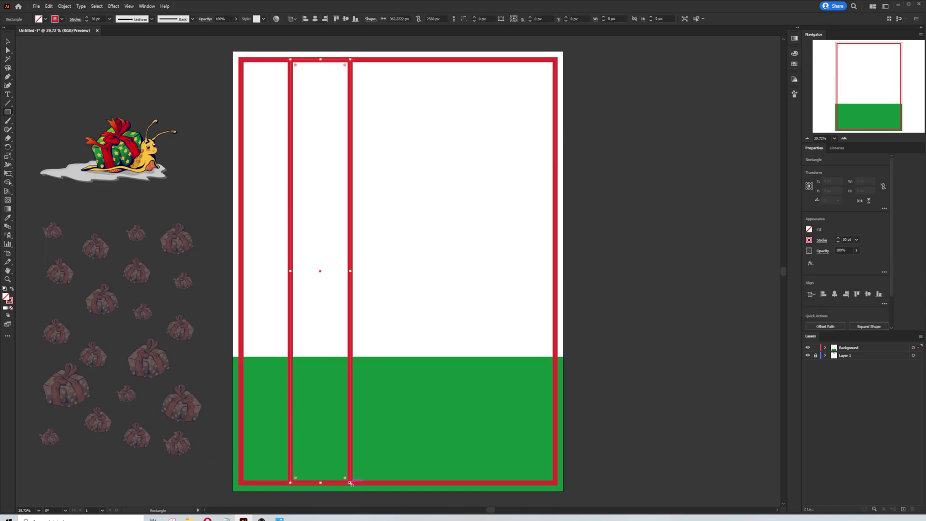
left_click(809, 240)
left_click(809, 229)
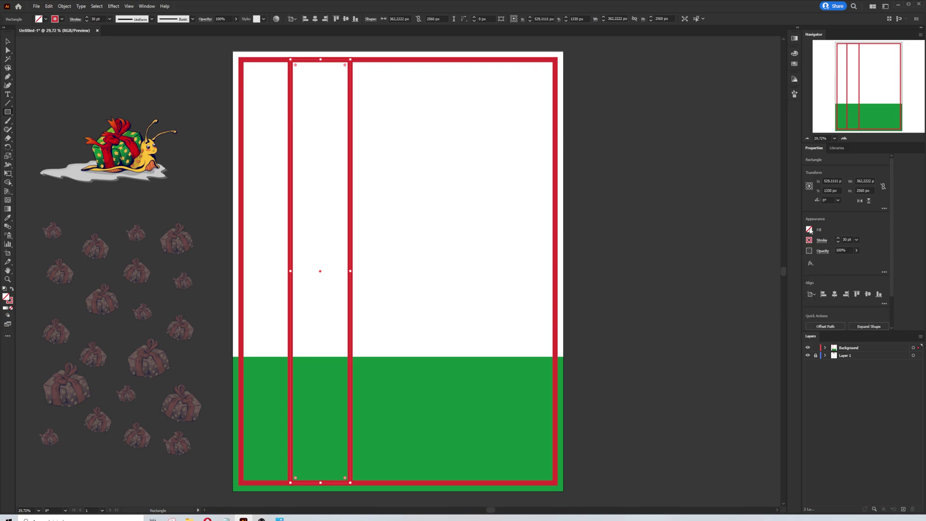
left_click(809, 230)
left_click(756, 289)
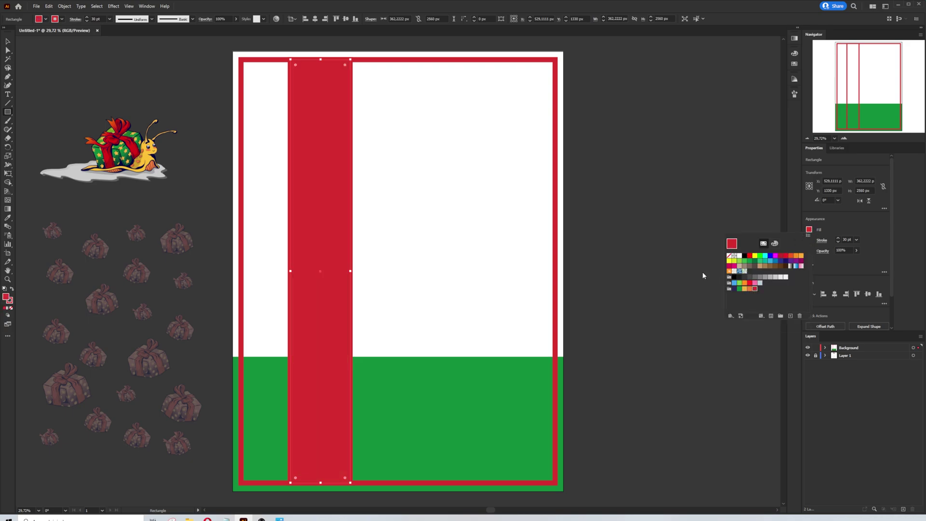
Step: Remove the stroke from the red vertical stripe, leaving only its red fill
left_click(809, 241)
left_click(810, 240)
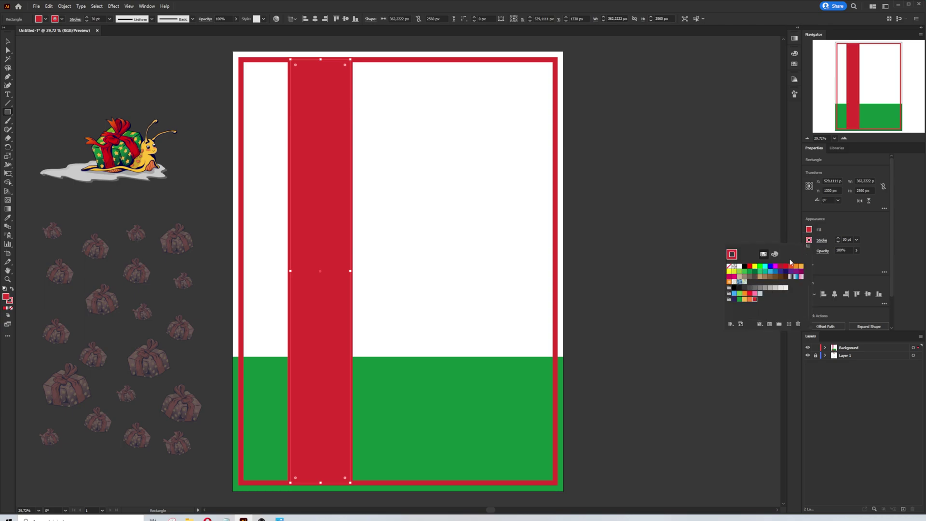
left_click(732, 266)
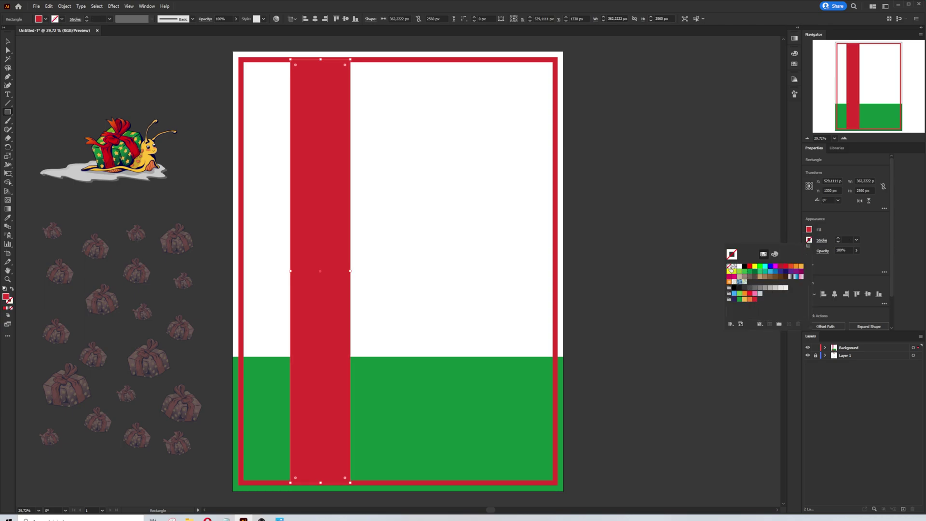
left_click(601, 241)
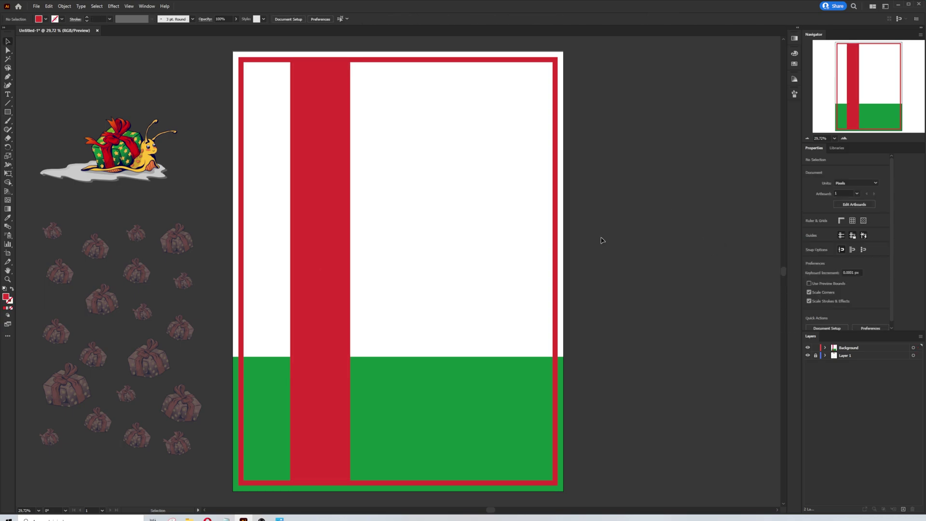
Step: Expand the red frame's fill and stroke into a solid shape
left_click(555, 219)
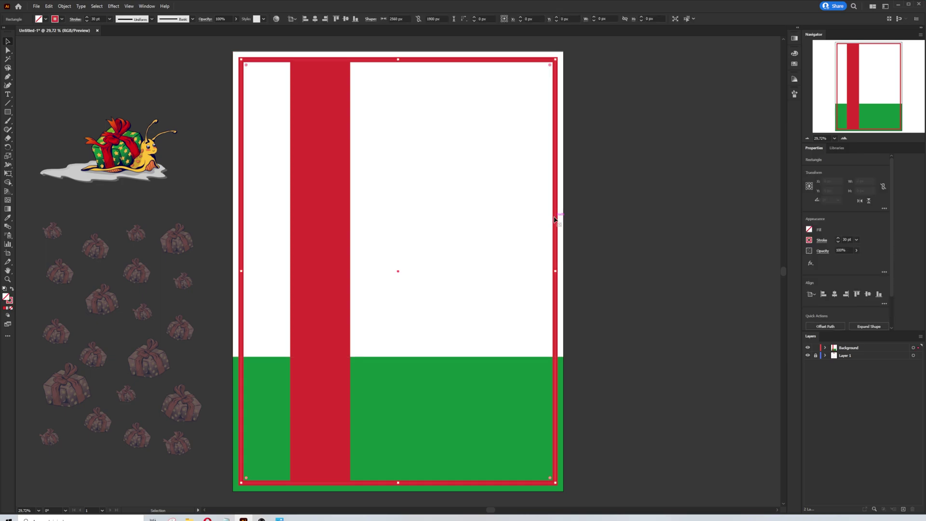
left_click(60, 7)
left_click(79, 91)
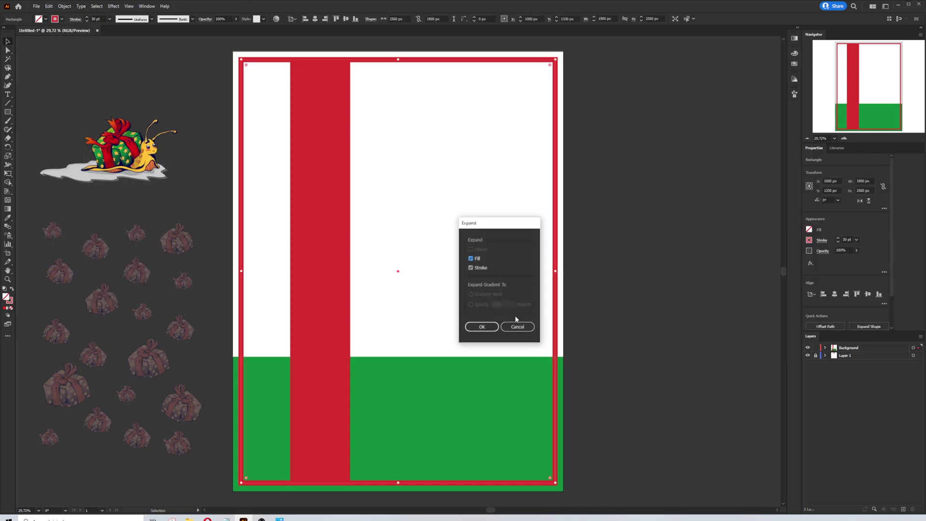
left_click(485, 327)
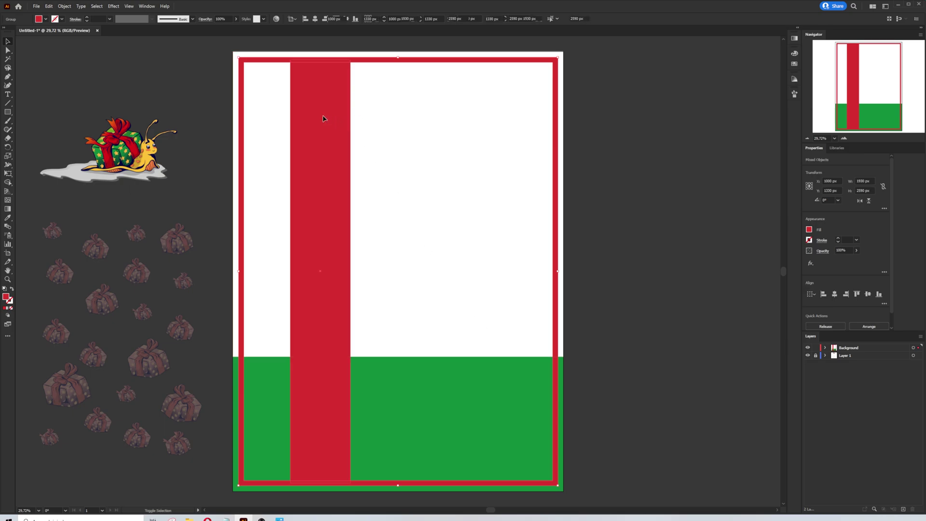
Step: Ungroup the expanded frame and unite it with the vertical stripe into one red shape
key("ctrl+shift+g")
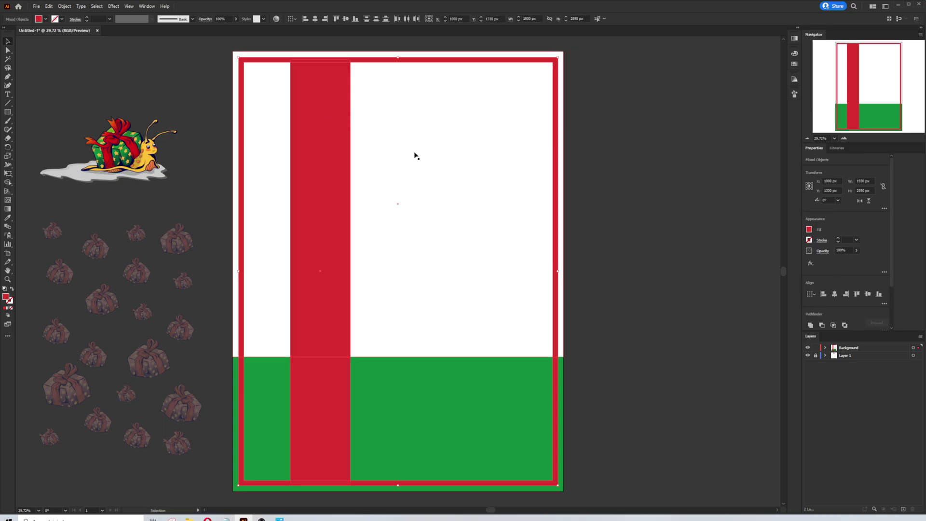
left_click(811, 325)
left_click(662, 255)
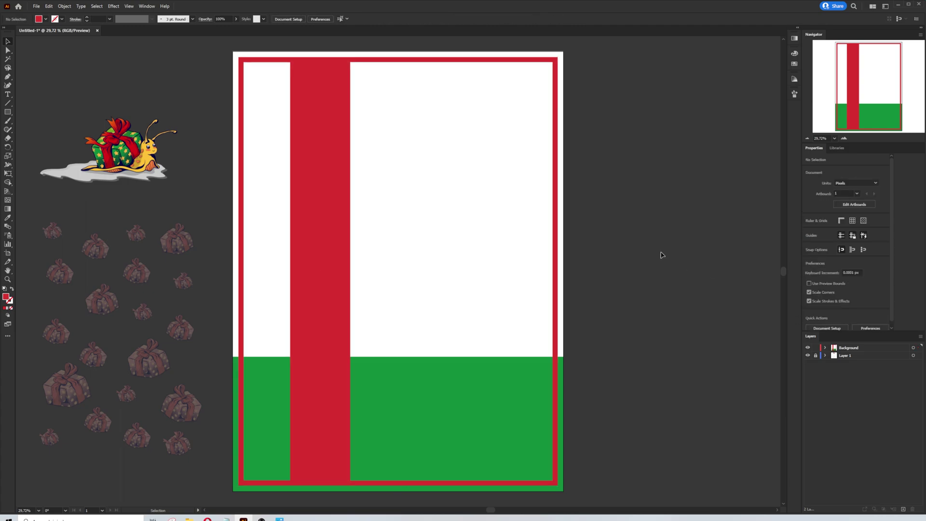
Step: Duplicate the combined red frame and stripe, offset the copy down and to the left, and fill it black
left_click(320, 131)
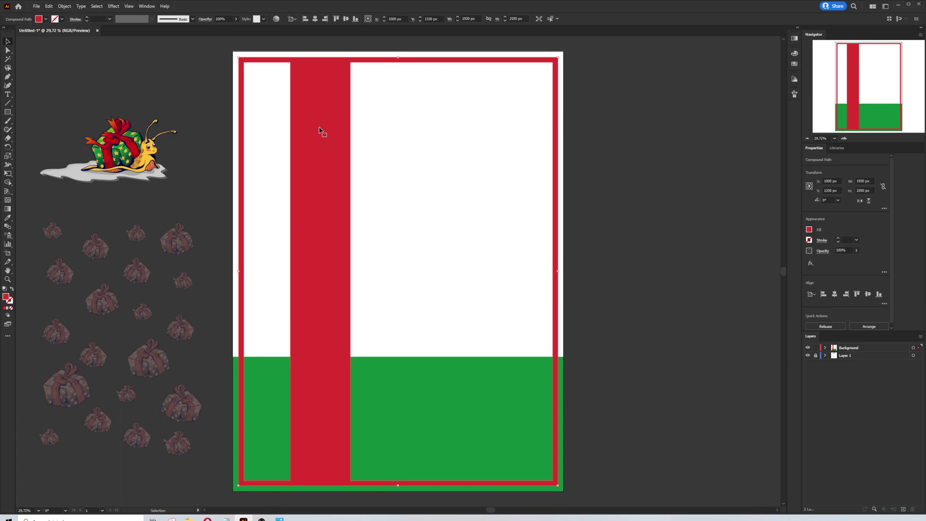
left_click_drag(321, 130, 310, 139)
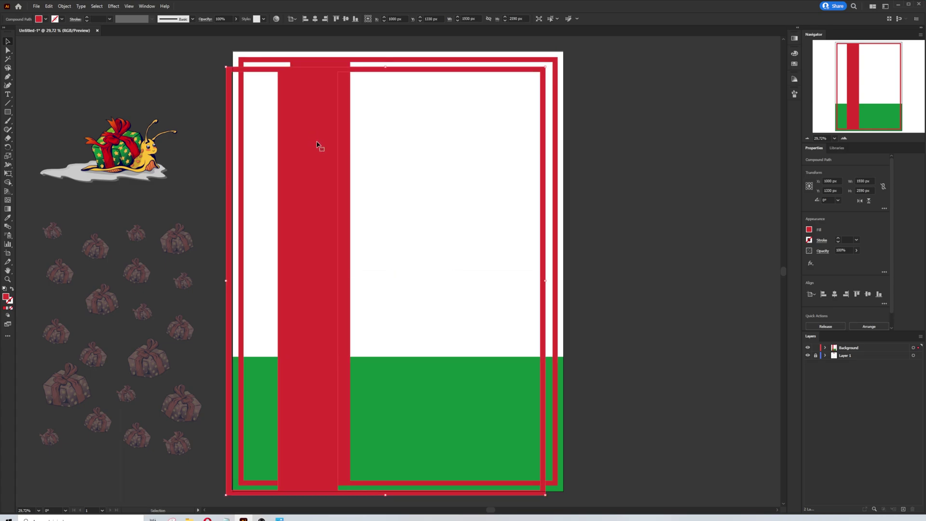
left_click(811, 230)
left_click(744, 256)
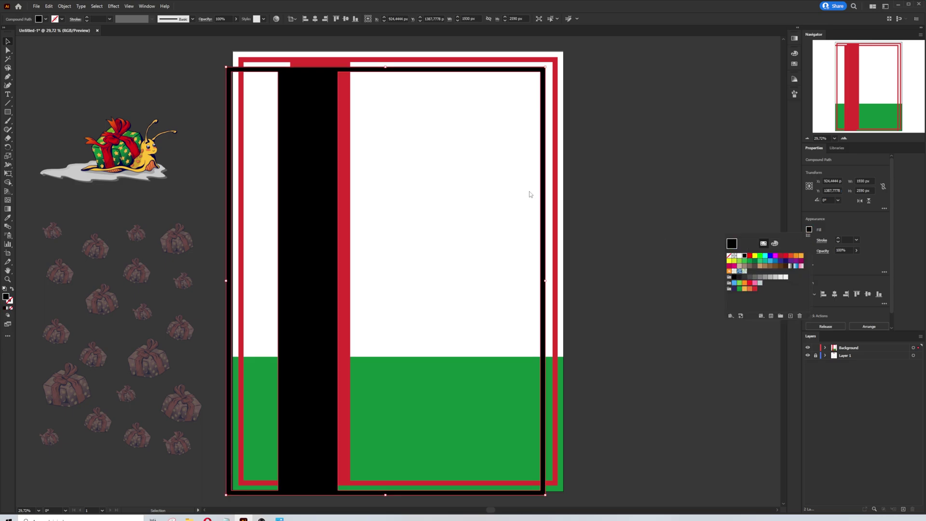
left_click(886, 384)
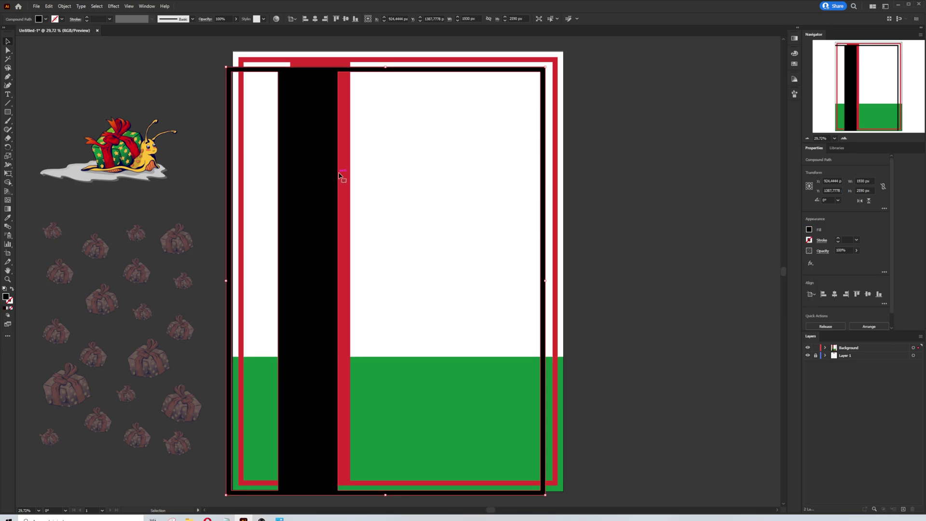
Step: Move the black copy to about 16 px left of and 11 px below the red frame, and send it one level backward
left_click_drag(320, 173, 330, 166)
right_click(328, 164)
mouse_move(364, 248)
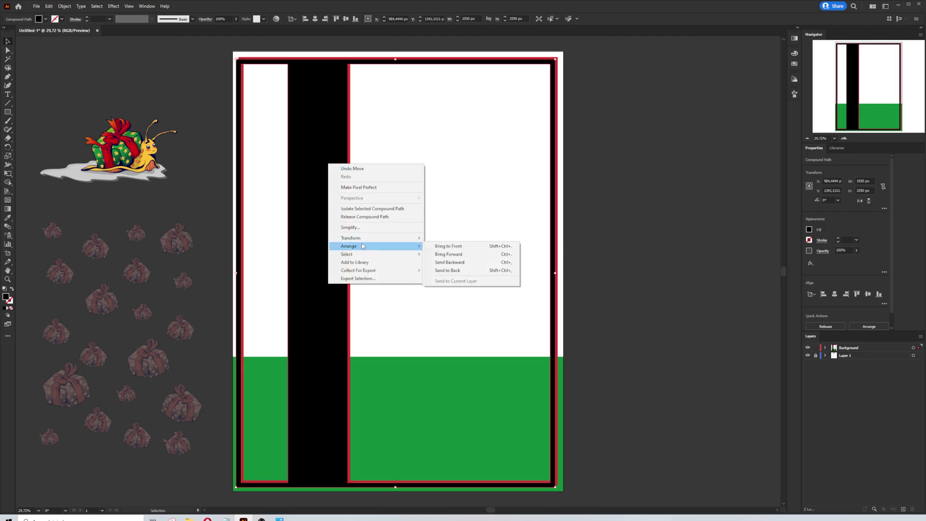
left_click(449, 263)
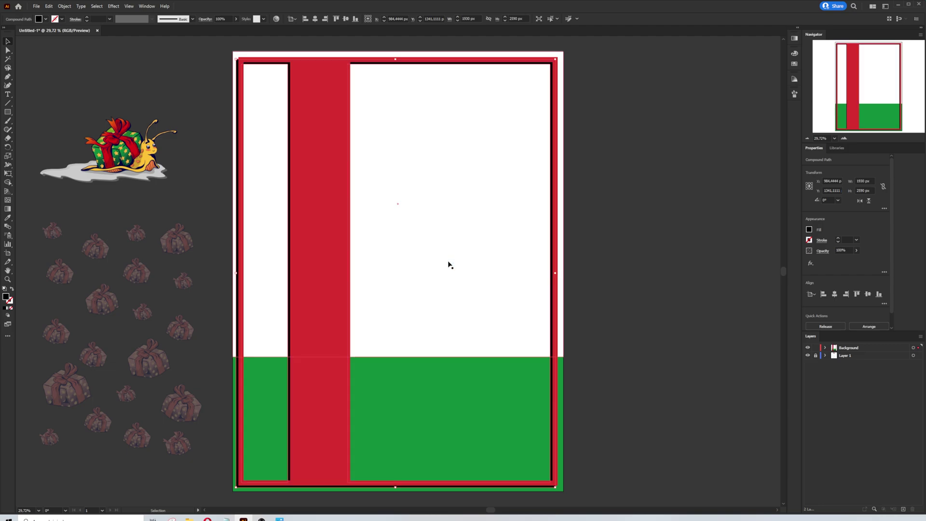
Step: Apply a Gaussian Blur with a 20 pixel radius to the black shadow shape
left_click(116, 7)
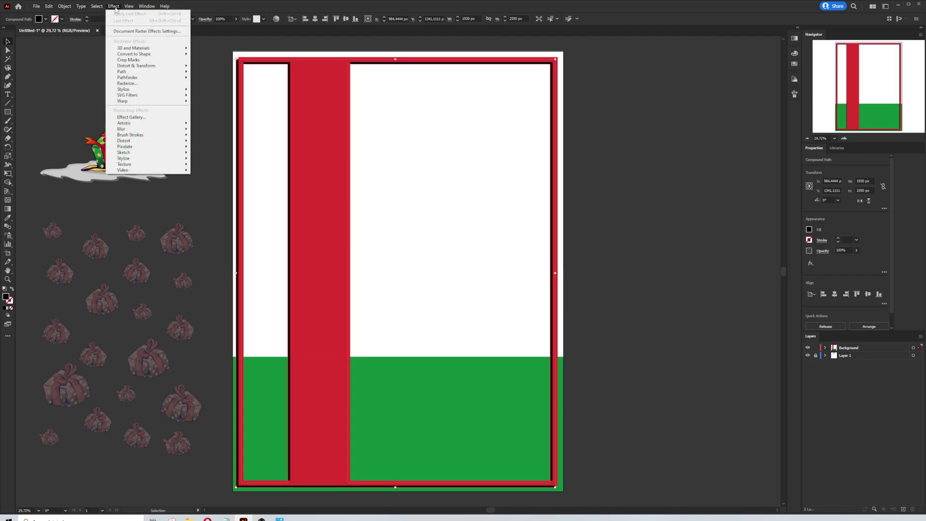
mouse_move(129, 125)
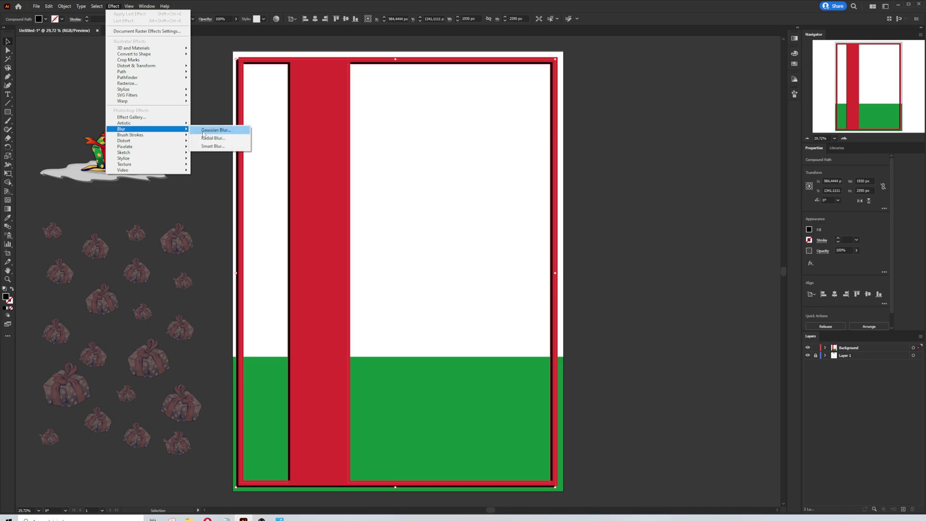
left_click(222, 137)
type("20")
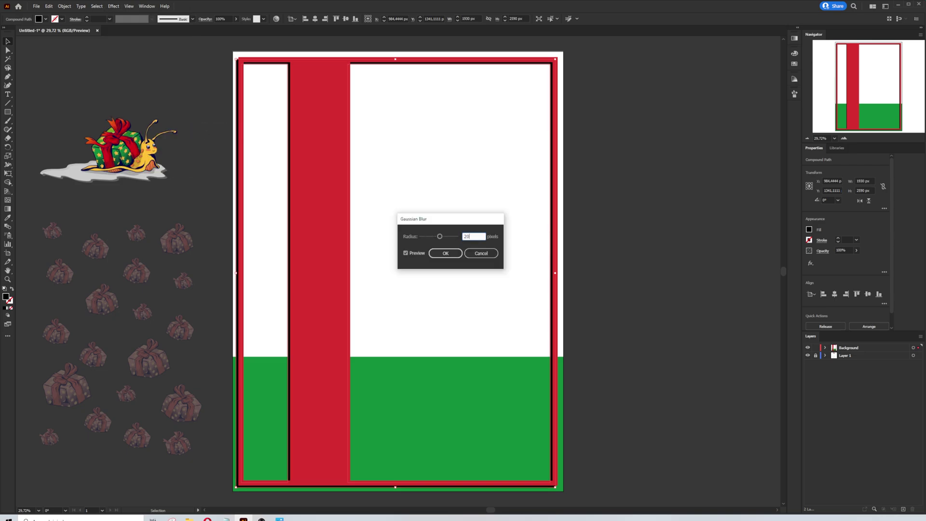
key("Return")
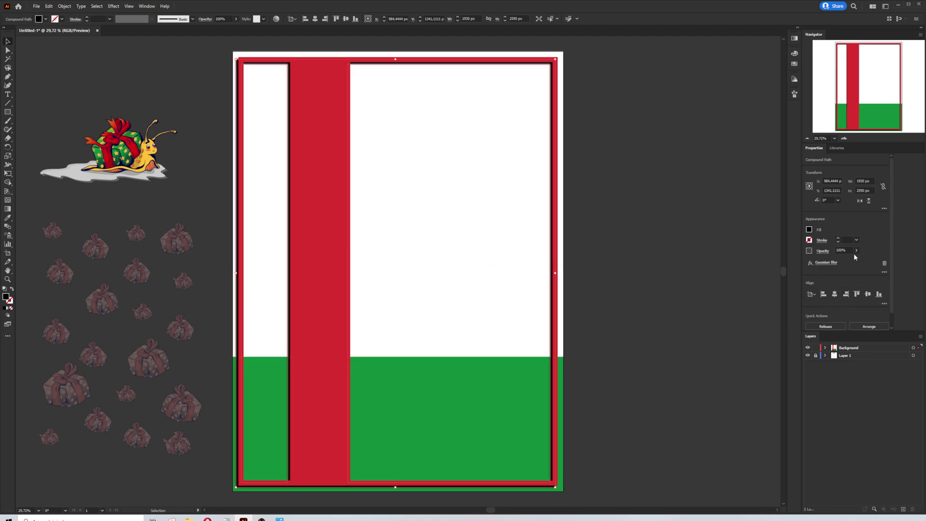
Step: Set the shadow shape's opacity to 40% and deselect it
left_click(857, 250)
left_click(849, 249)
type("40")
key("Return")
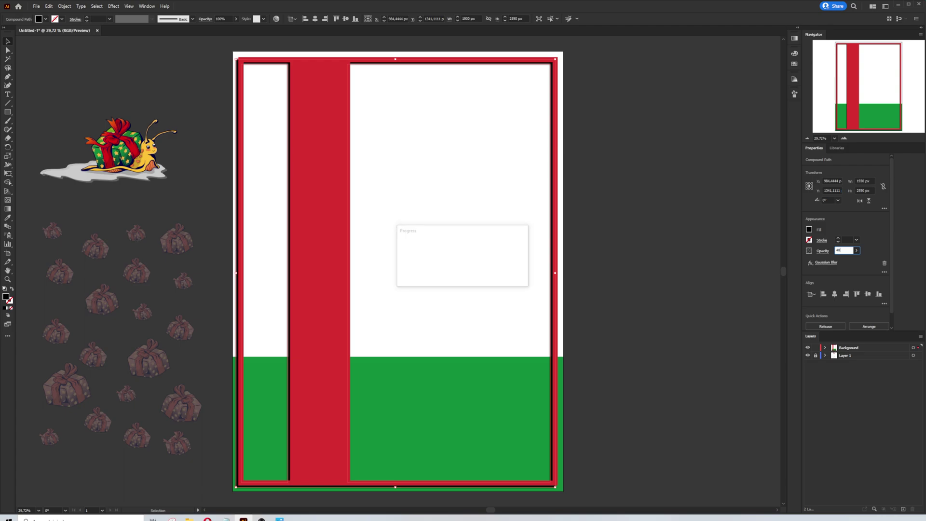
key("ctrl+shift+a")
Step: Unlock Layer 1, move the gift pattern to the other side of the artboard, and transfer it to the Background layer
left_click(815, 356)
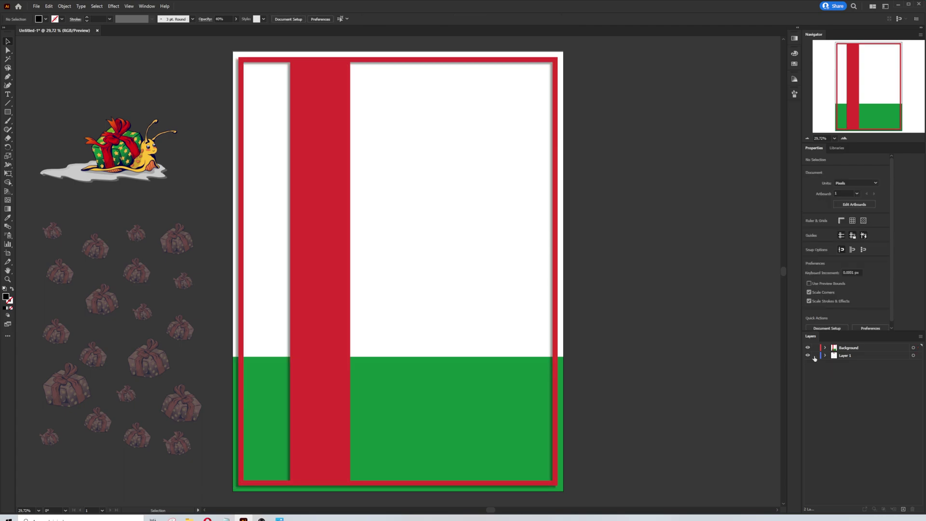
left_click(139, 292)
left_click_drag(140, 285, 705, 267)
left_click_drag(919, 355, 919, 348)
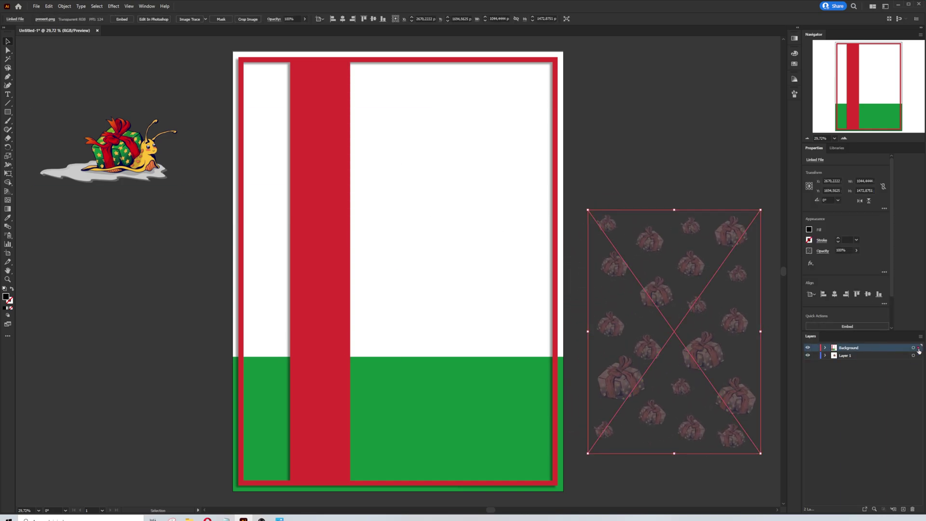
Step: Place the gift pattern over the stripe's lower part, duplicate it above, and reflect the copy across the vertical axis
left_click_drag(608, 248, 341, 277)
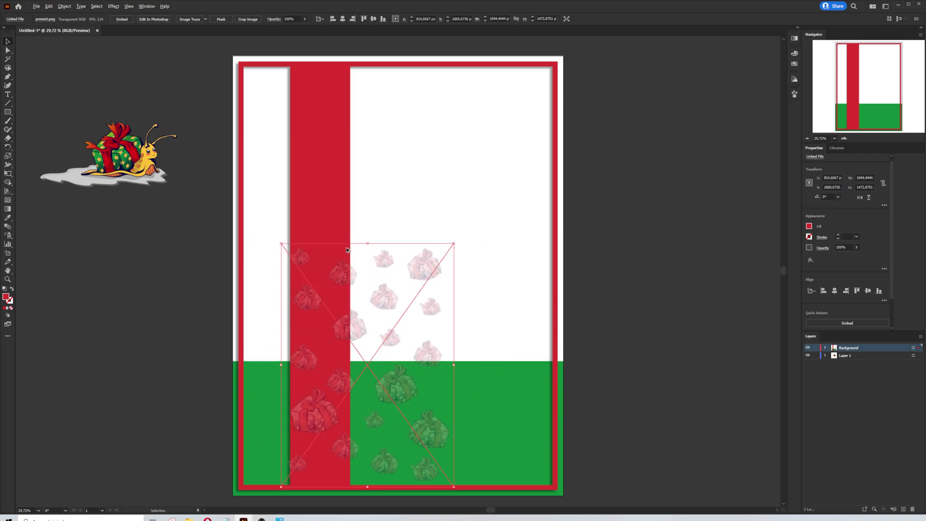
left_click_drag(347, 249, 358, 114)
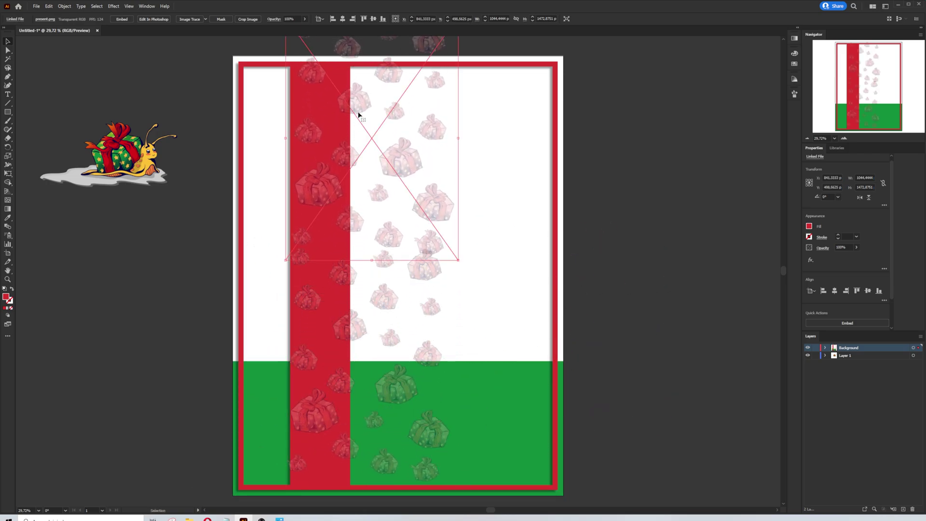
right_click(359, 107)
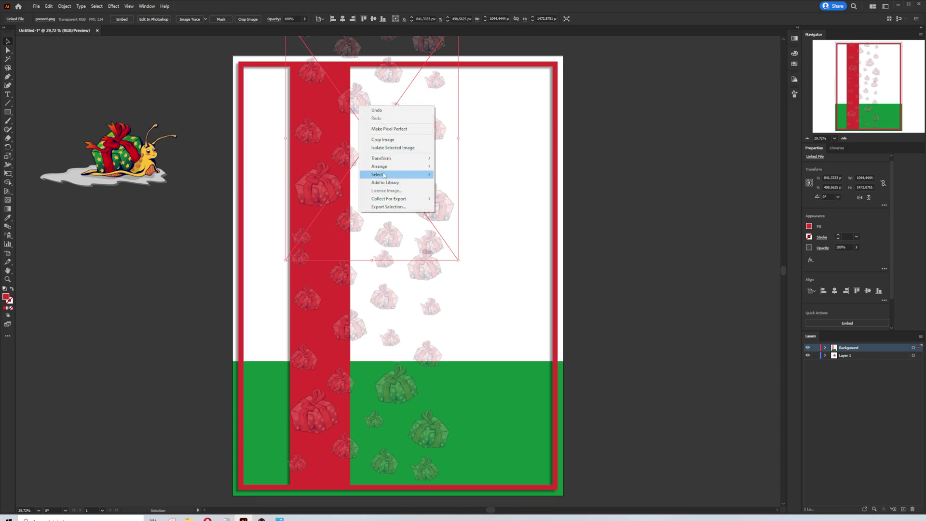
mouse_move(431, 161)
left_click(453, 185)
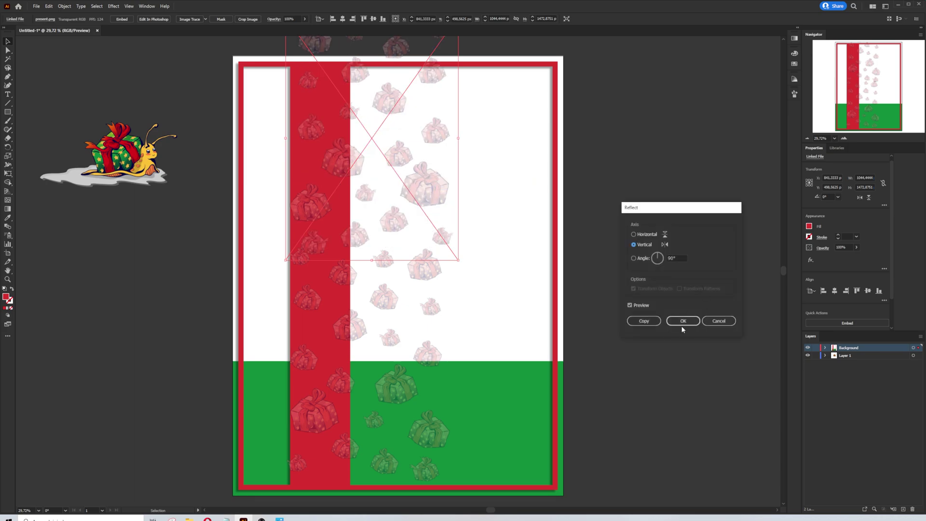
left_click(683, 323)
Step: Move both gift patterns off the artboard beside its right edge, stacked one above the other
left_click_drag(428, 172, 730, 207)
left_click(579, 260)
left_click_drag(635, 238, 625, 240)
key("ctrl+shift+a")
Step: Draw a red rectangle about 362 by 2530 px matching the stripe inside the frame, and move it over the stacked gift patterns
left_click(327, 186)
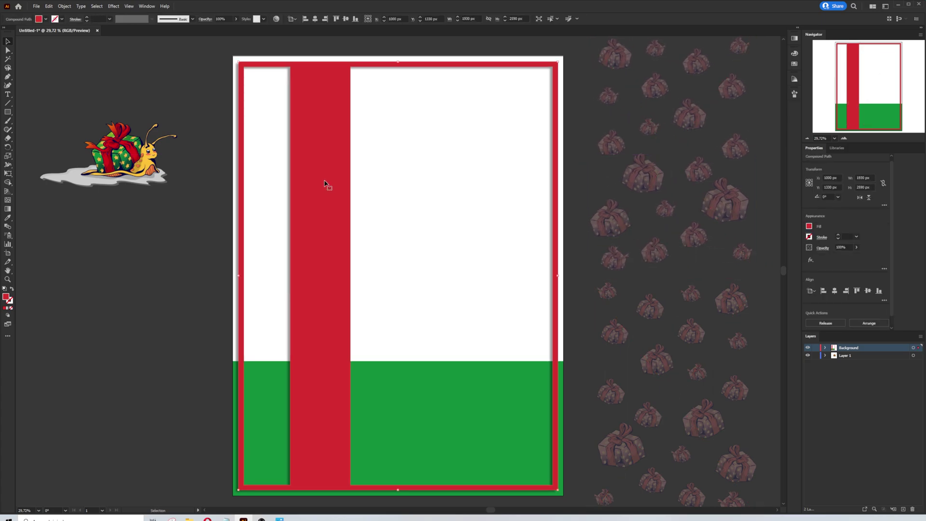
left_click(8, 112)
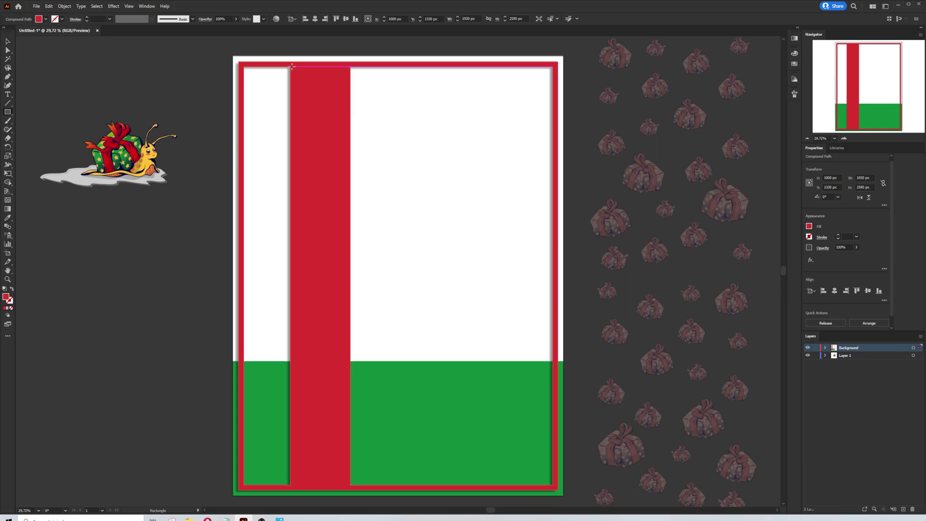
mouse_move(292, 66)
left_mouse_down()
mouse_move(330, 144)
mouse_move(376, 414)
mouse_move(350, 484)
left_mouse_up()
key("v")
mouse_move(313, 296)
left_mouse_down()
mouse_move(674, 300)
mouse_move(575, 290)
mouse_move(628, 296)
left_mouse_up()
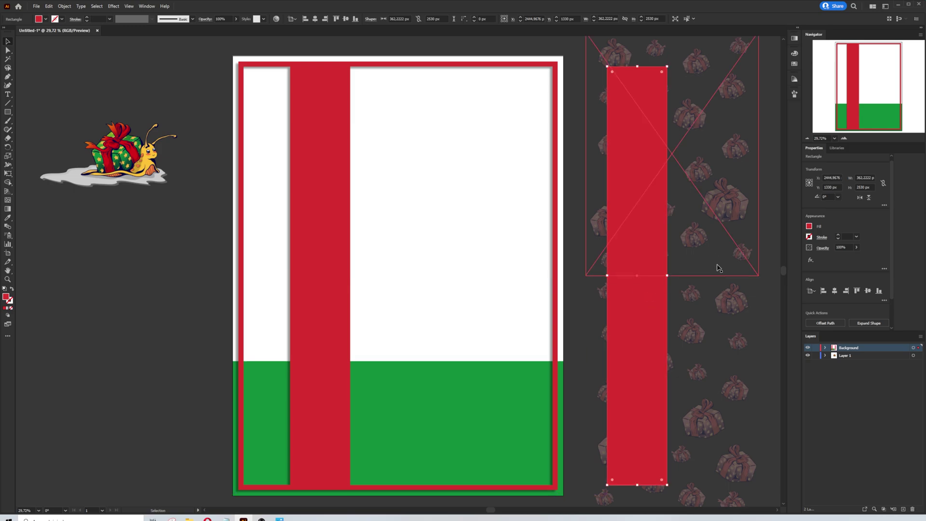
Step: Group the two gift patterns and clip them to the red rectangle with a clipping mask
left_click(726, 307)
left_click(726, 217, "shift")
right_click(726, 218)
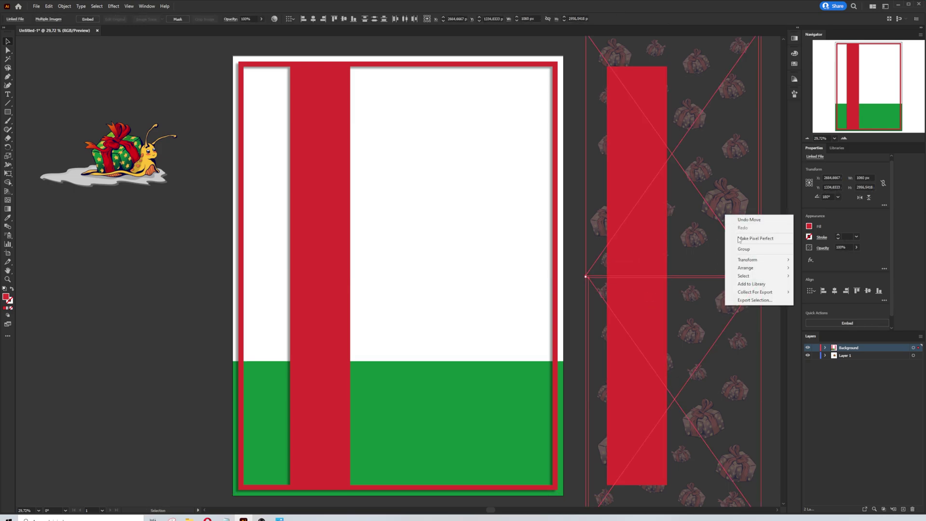
left_click(739, 248)
left_click(662, 237, "shift")
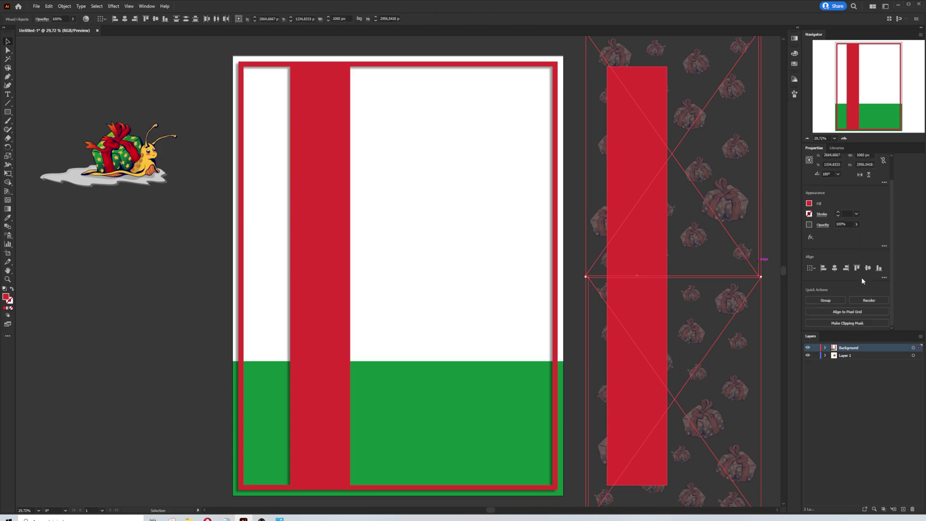
left_click(848, 323)
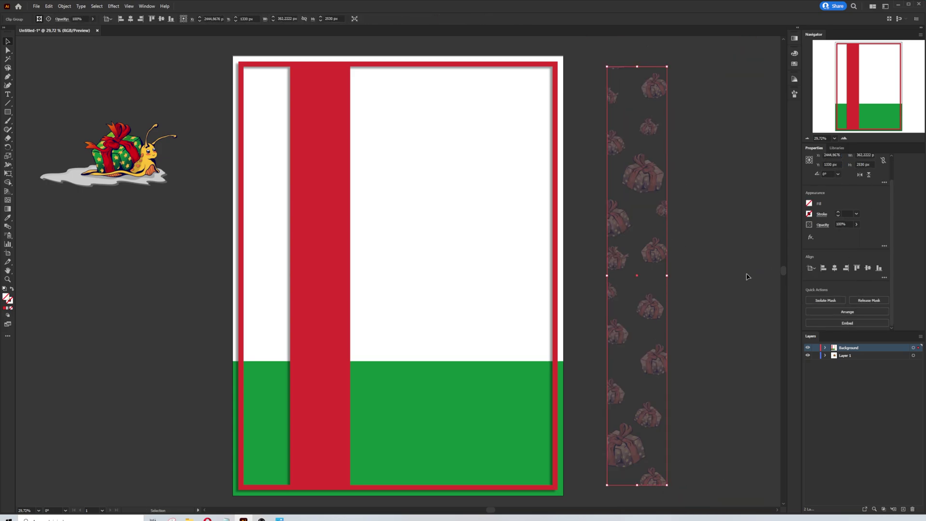
left_click(748, 277)
Step: Move the clipped gift pattern onto the red stripe, align it with the stripe, and shift the gifts within the mask
left_click(656, 258)
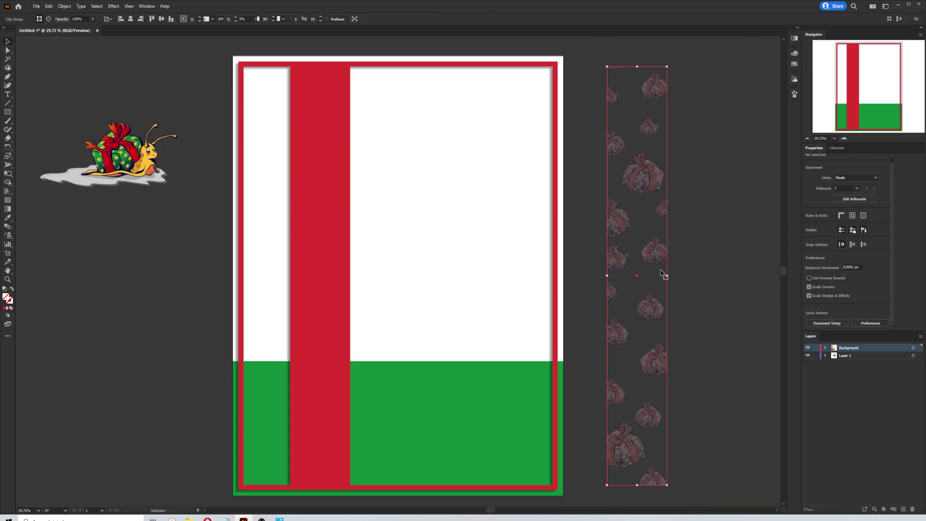
left_click_drag(656, 311, 338, 315)
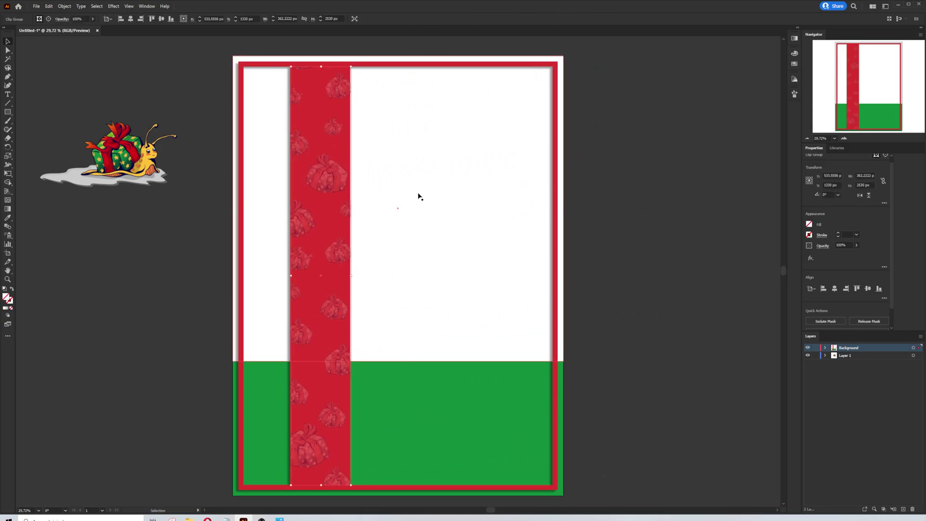
left_click_drag(325, 184, 331, 207)
double_click(331, 186)
key("Escape")
Step: Set the clipped gift pattern's blending mode to Screen
left_click(822, 247)
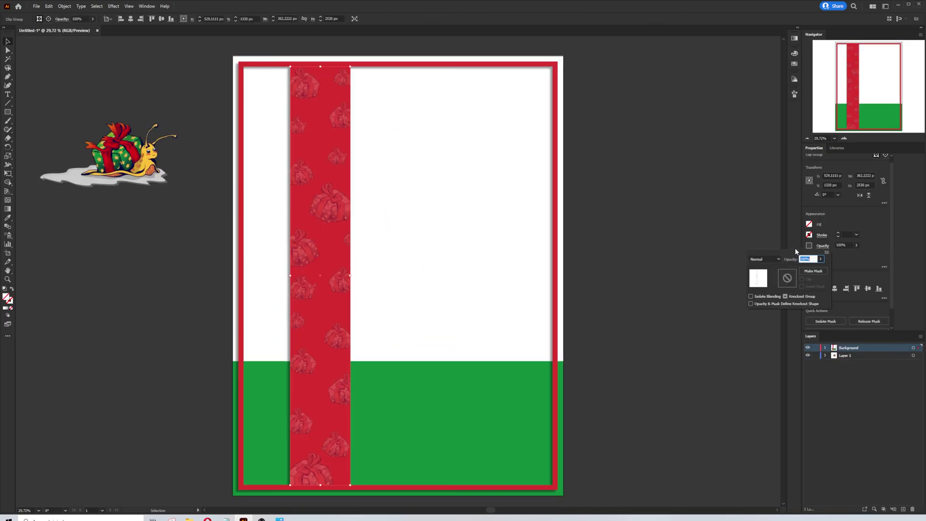
left_click(764, 259)
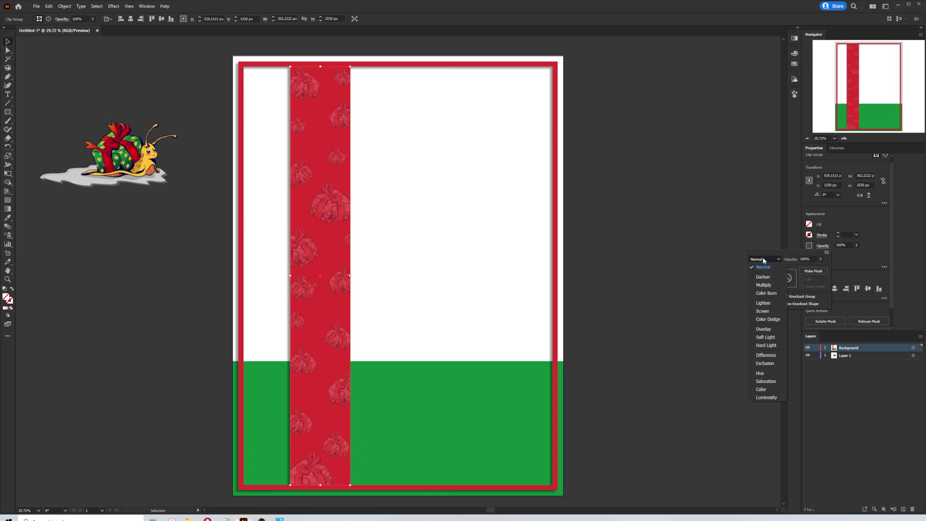
left_click(757, 311)
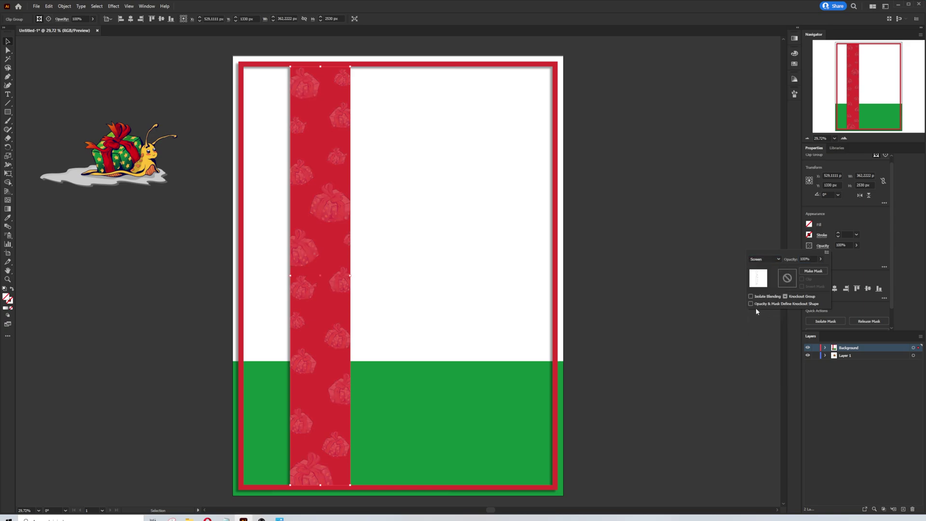
Step: Select the snail image and move it from Layer 1 to the Background layer
left_click(690, 309)
left_click_drag(38, 227, 28, 234)
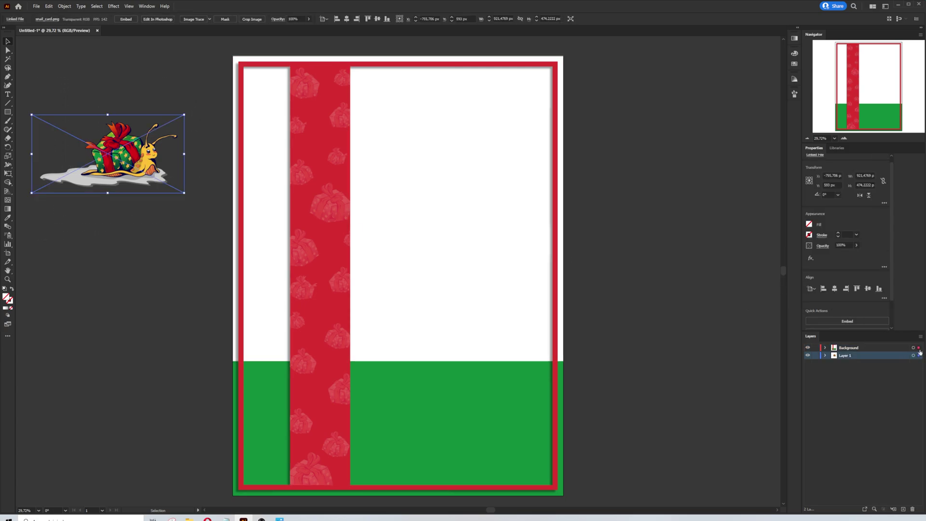
left_click_drag(920, 352, 919, 348)
Step: Place the snail image over the top edge of the green base and enlarge it to about 1742 by 896 px
left_click_drag(126, 156, 425, 337)
left_click_drag(483, 311, 612, 210)
left_click_drag(478, 307, 398, 321)
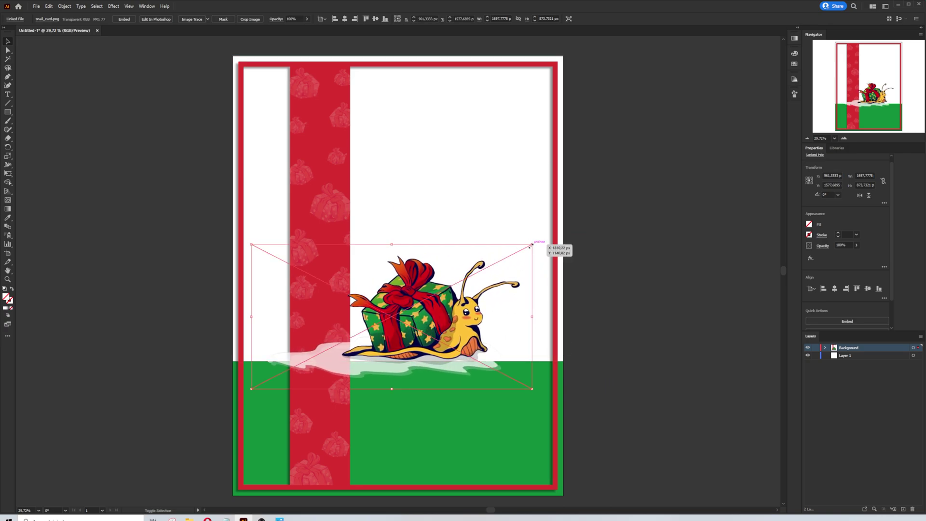
left_click_drag(532, 244, 541, 240)
mouse_move(450, 327)
left_mouse_down()
mouse_move(472, 326)
mouse_move(457, 327)
left_mouse_up()
Step: Send the snail image behind the patterned red stripe while keeping it in front of the green base
right_click(444, 334)
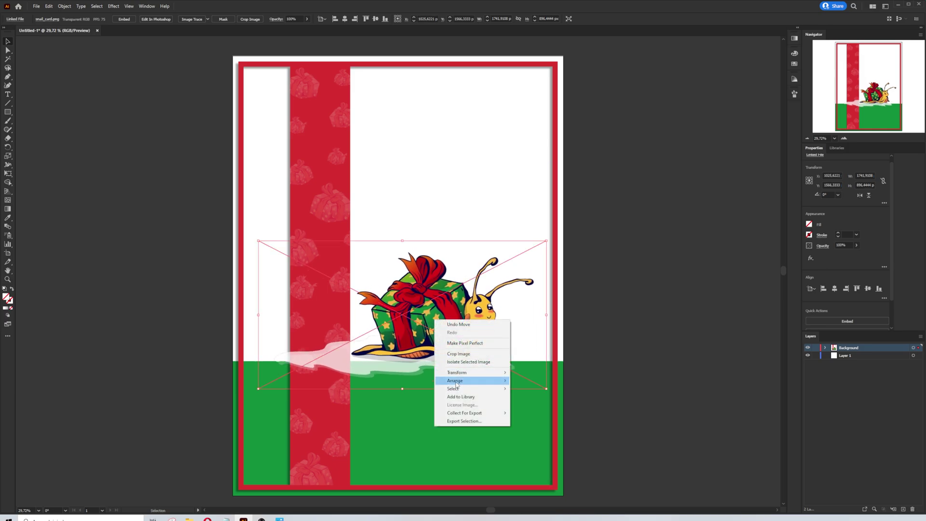
left_click(525, 403)
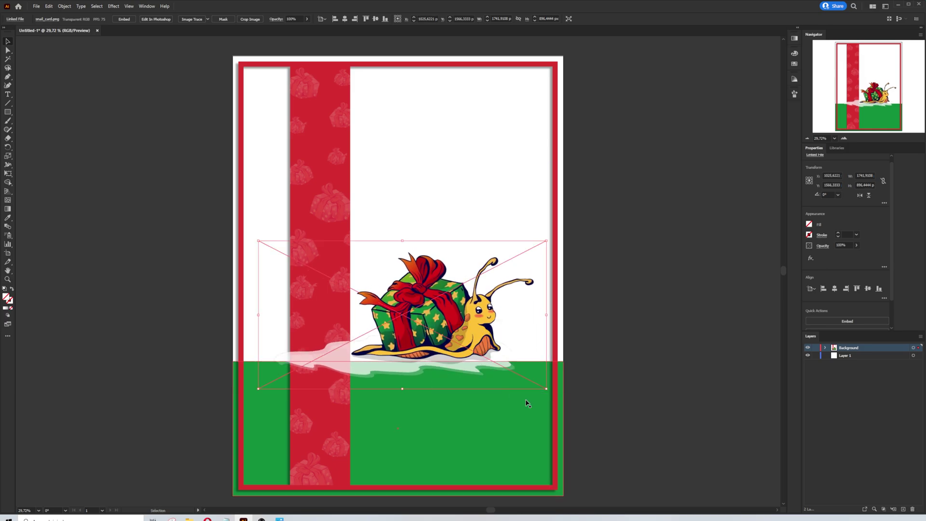
left_click(696, 385)
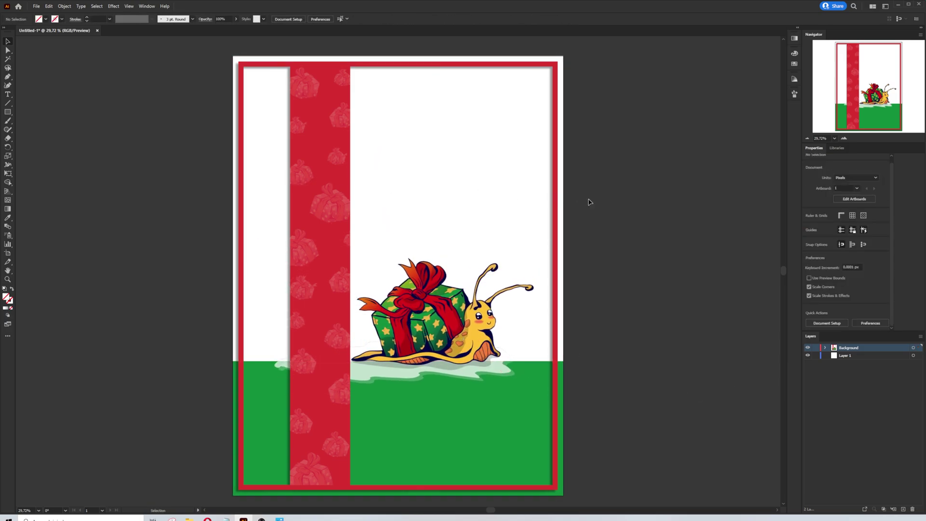
Step: Draw a narrow vertical rectangle about 62 by 2616 px beside the artboard and fill it with white
left_click_drag(597, 203, 411, 198)
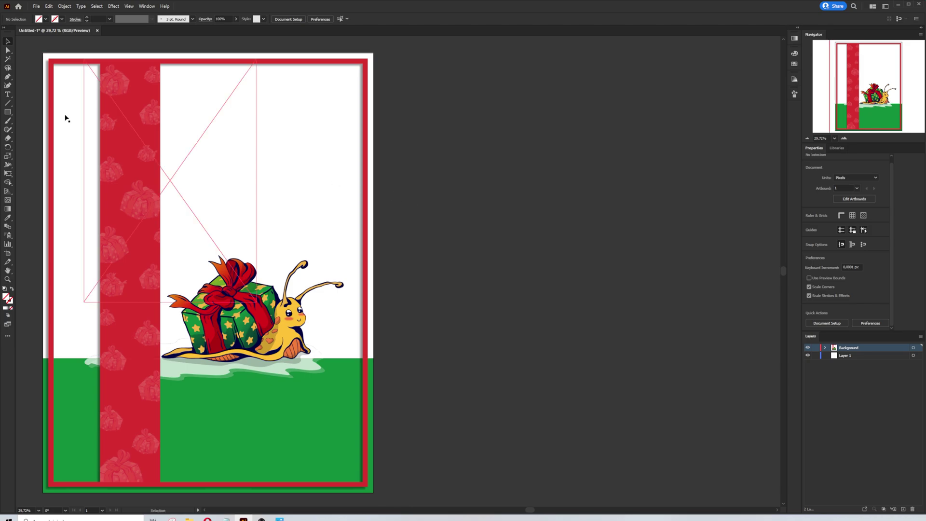
left_click(7, 112)
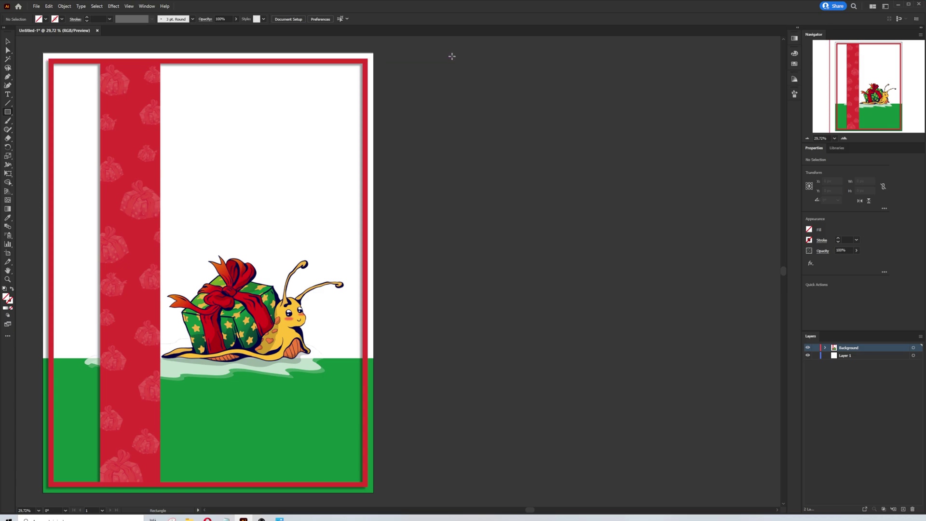
left_click_drag(452, 56, 462, 489)
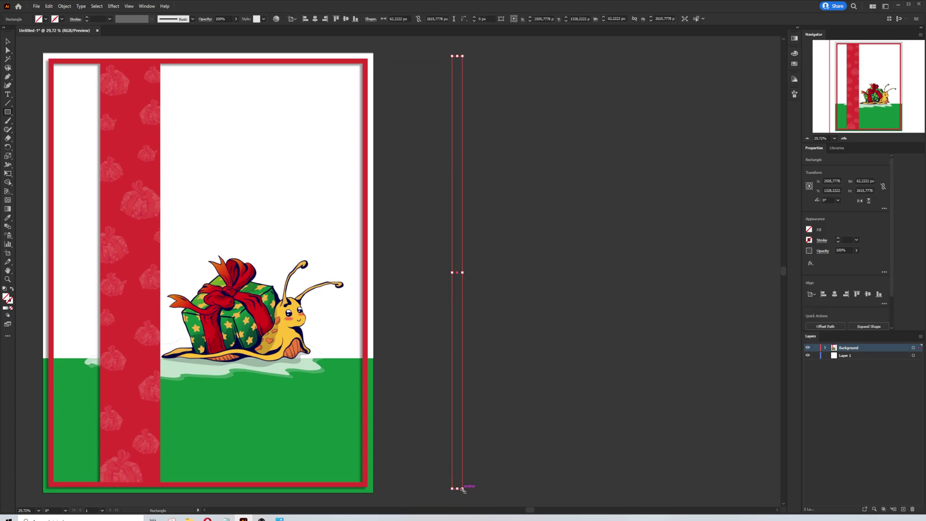
left_click(810, 232)
left_click(740, 257)
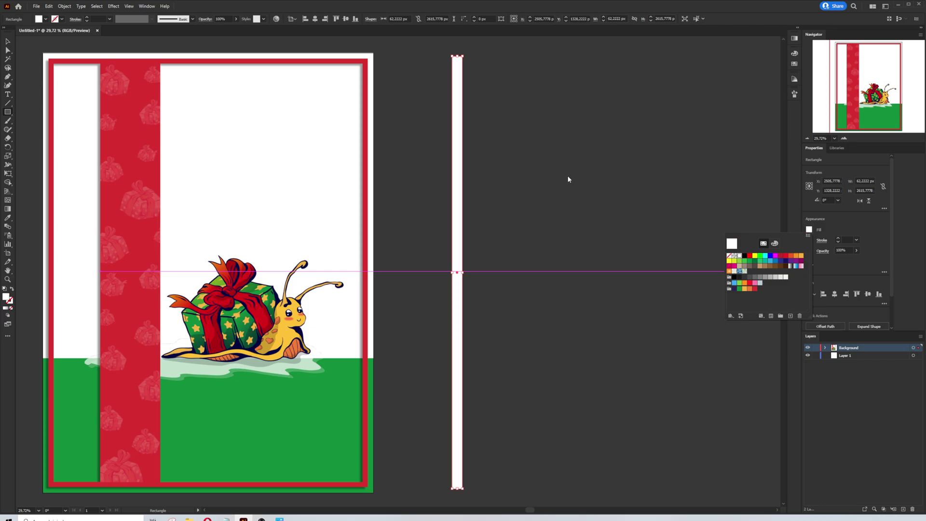
key("v")
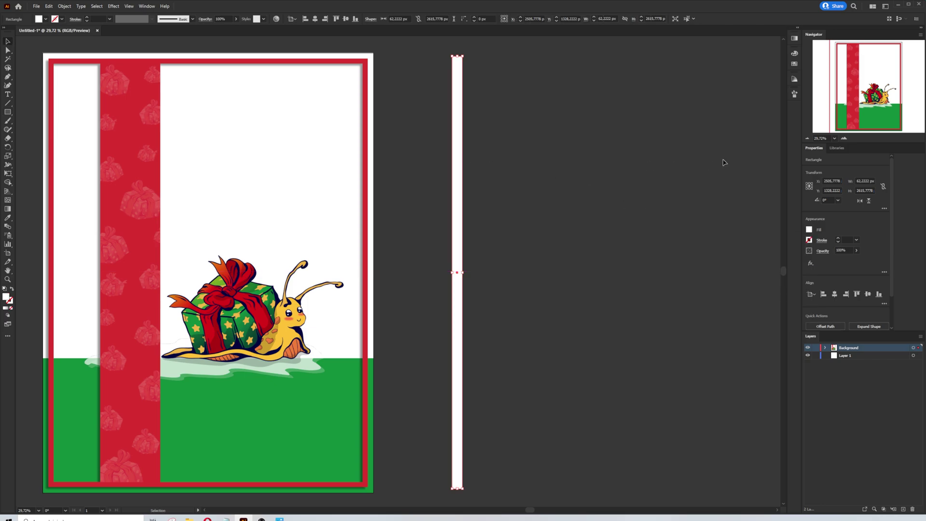
Step: Set the white rectangle's size to 60 px wide and 2500 px high
left_click(868, 181)
key("ctrl+a")
key("Tab")
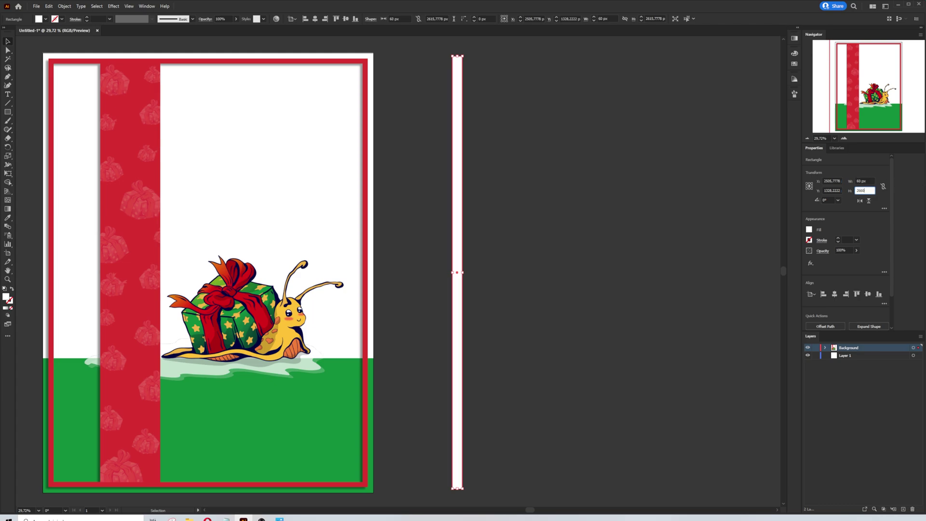
key("Return")
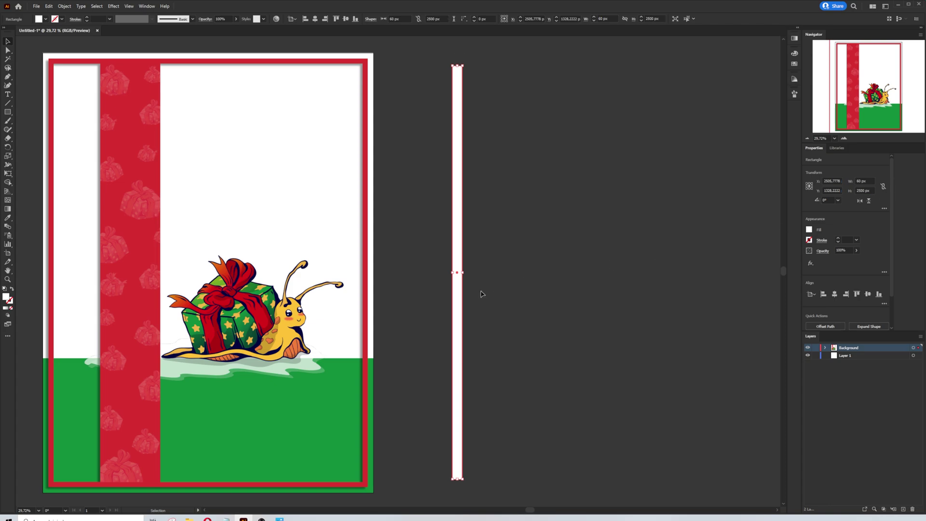
left_click(489, 320)
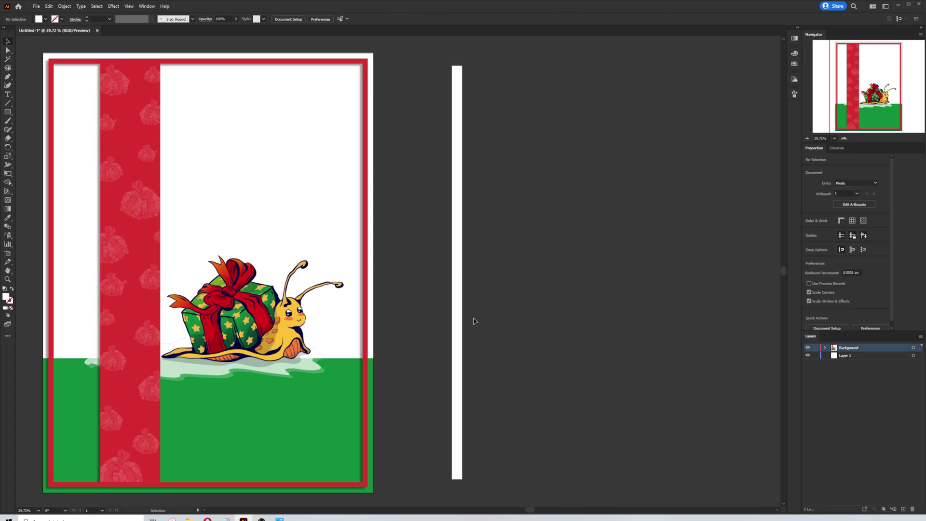
Step: Create a copy of the white rectangle moved 120 px horizontally and 0 px vertically
left_click(459, 333)
right_click(458, 330)
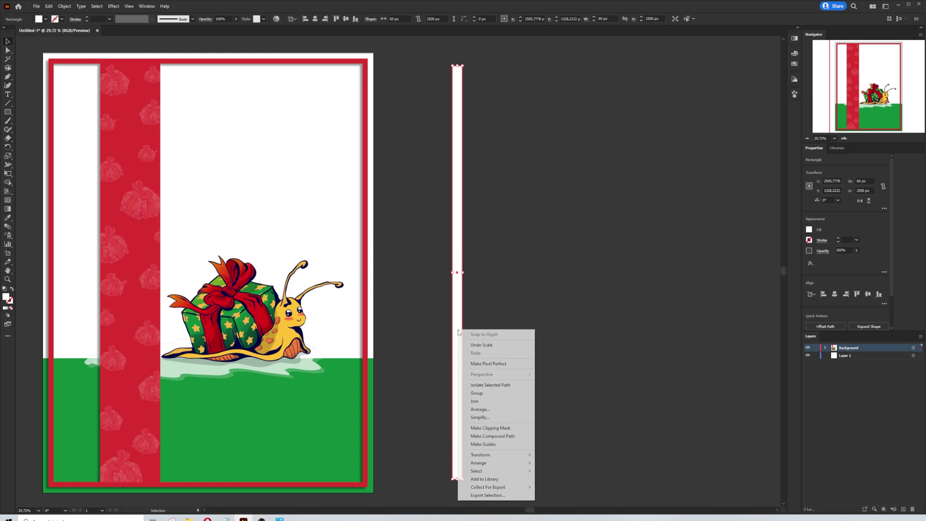
mouse_move(481, 456)
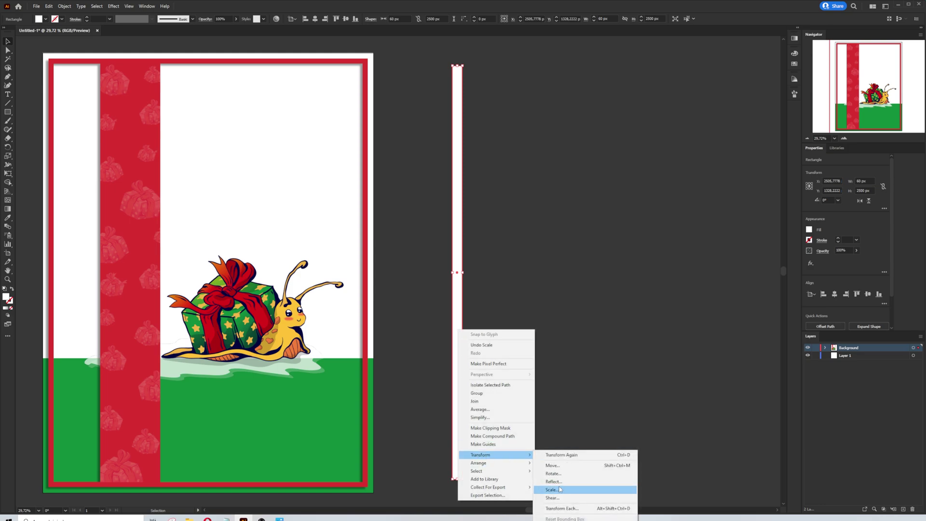
left_click(552, 463)
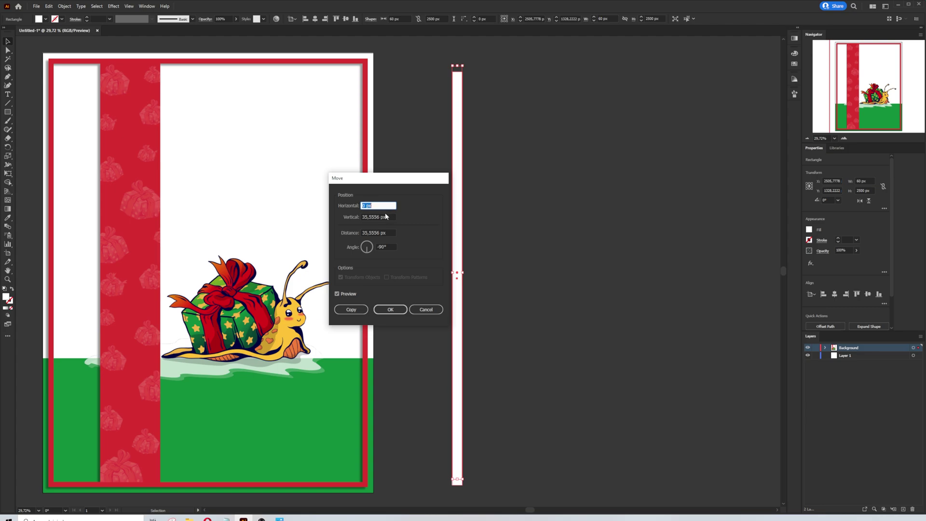
key("Tab")
type("0")
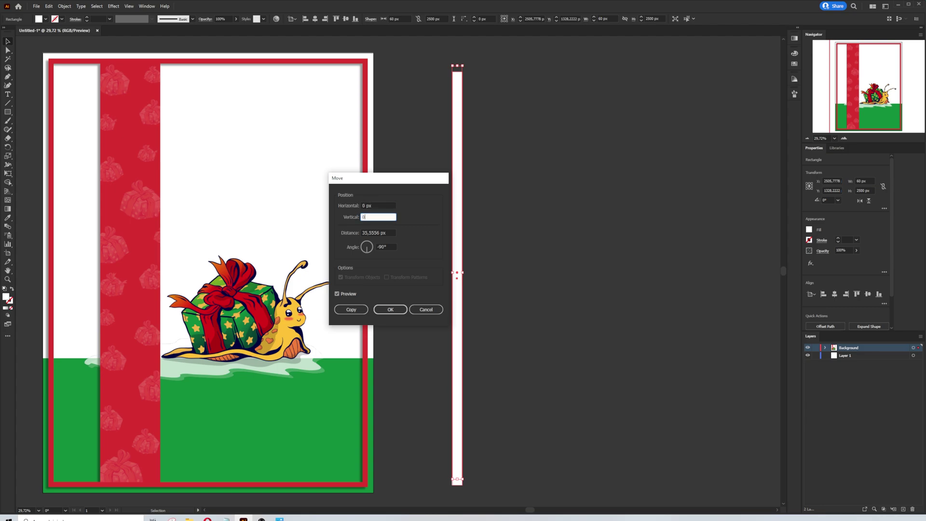
left_click(379, 206)
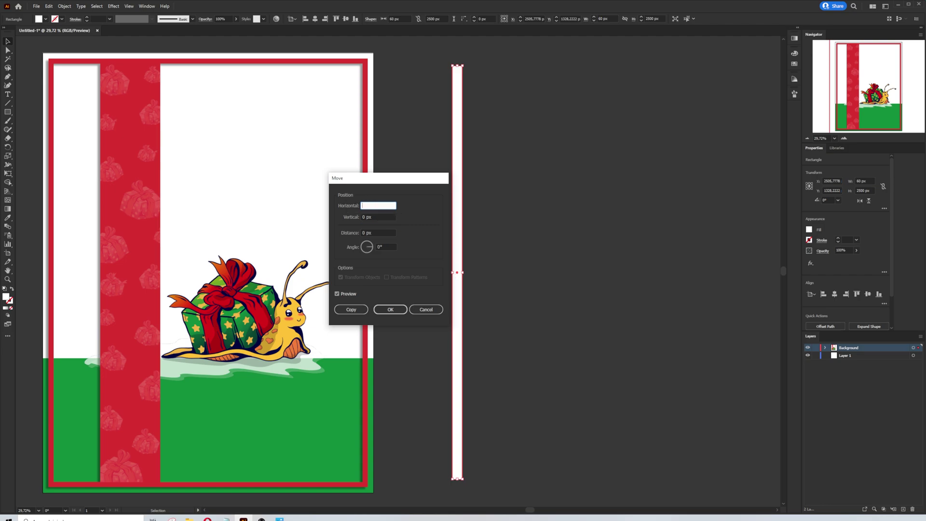
key("Tab")
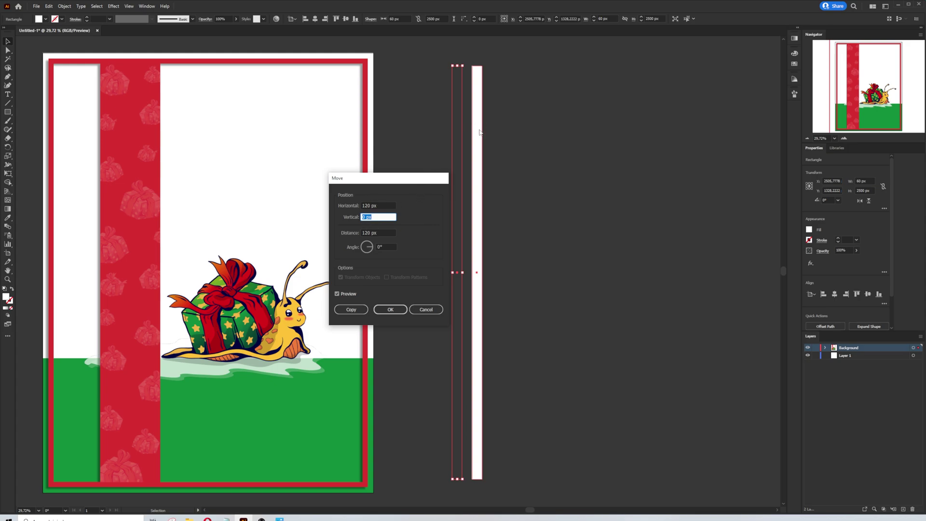
left_click(350, 310)
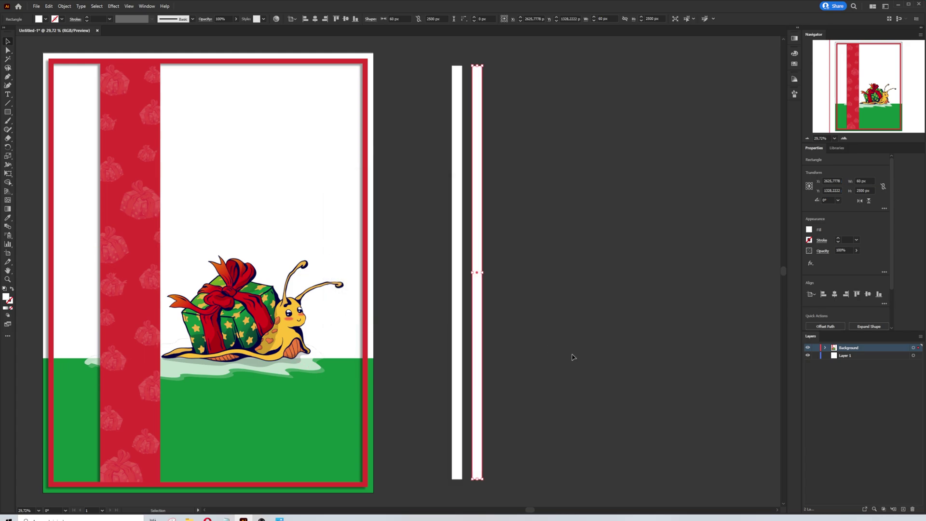
Step: Repeat the copy transformation until there is a row of 18 evenly spaced white stripes
key("a")
key("ctrl+d")
key("ctrl+d")
key("ctrl+d")
key("ctrl+d")
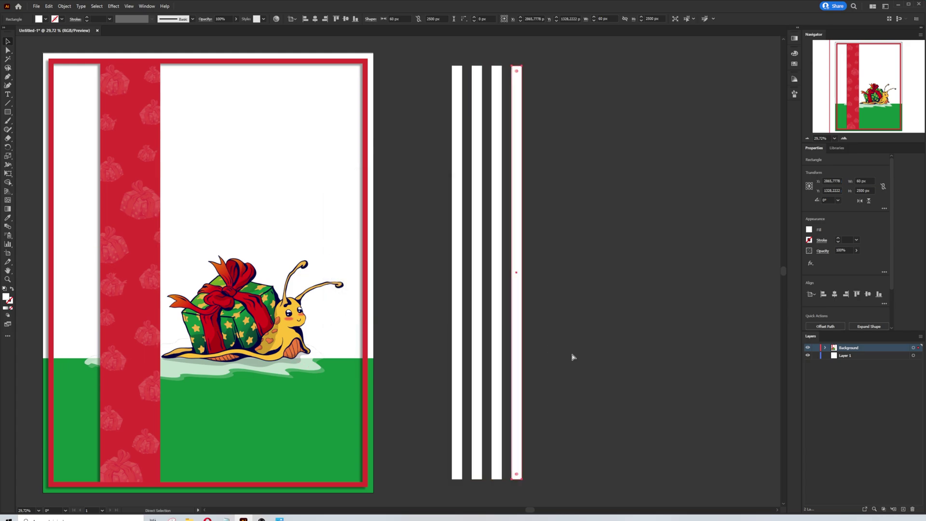
key("ctrl+d")
key("ctrl+d")
key("ctrl+d")
key("ctrl+d")
key("ctrl+d")
key("ctrl+d")
key("ctrl+d")
key("ctrl+d")
key("ctrl+d")
key("ctrl+d")
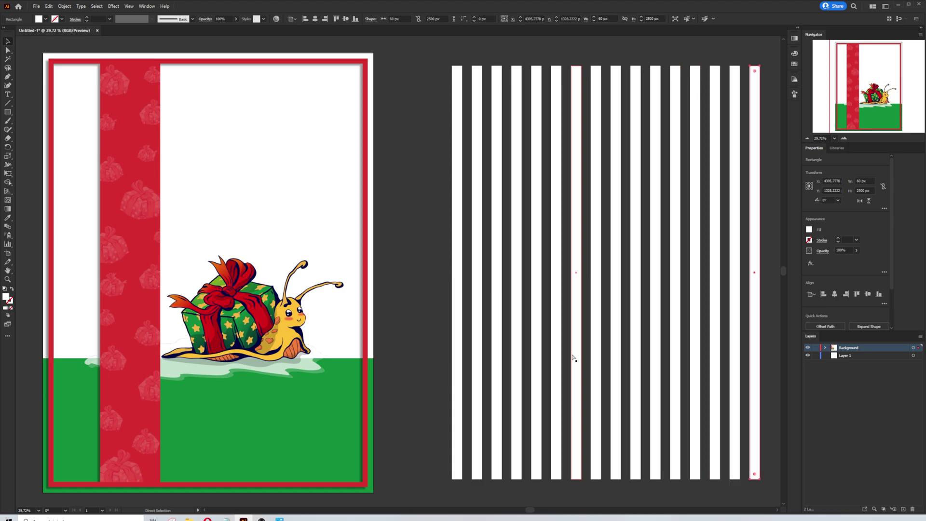
key("ctrl+d")
key("ctrl+d")
left_click_drag(575, 356, 453, 355)
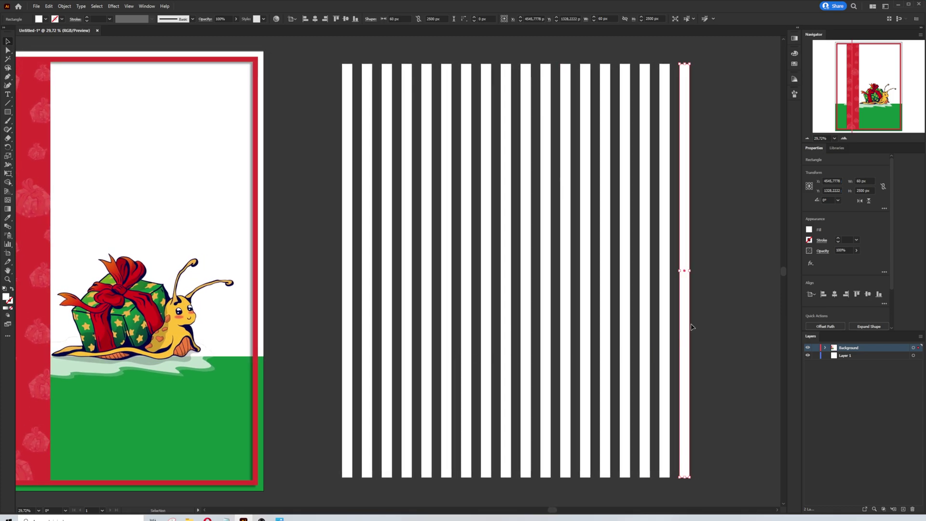
Step: Select all the white stripes, duplicate them in place, and rotate one set 90° to form a crossed grid
left_click(717, 325)
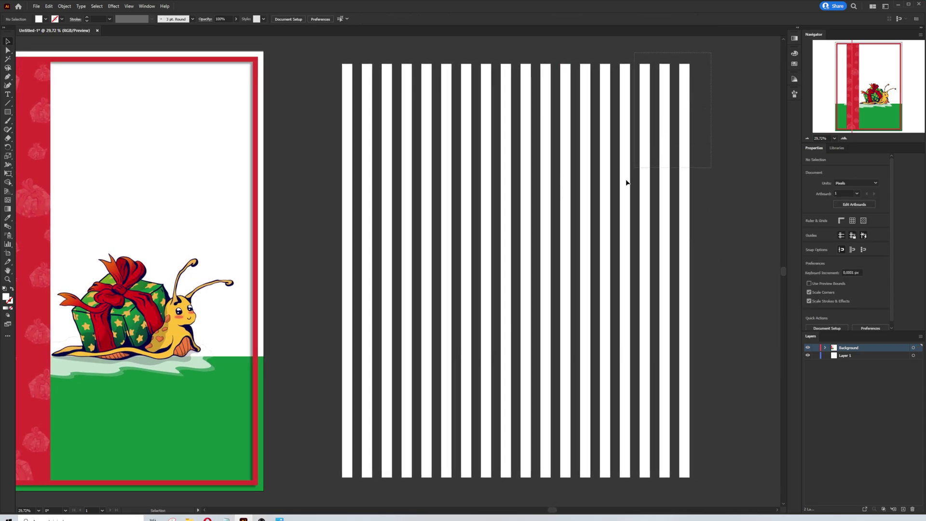
left_click_drag(626, 182, 356, 449)
left_click_drag(319, 498, 319, 497)
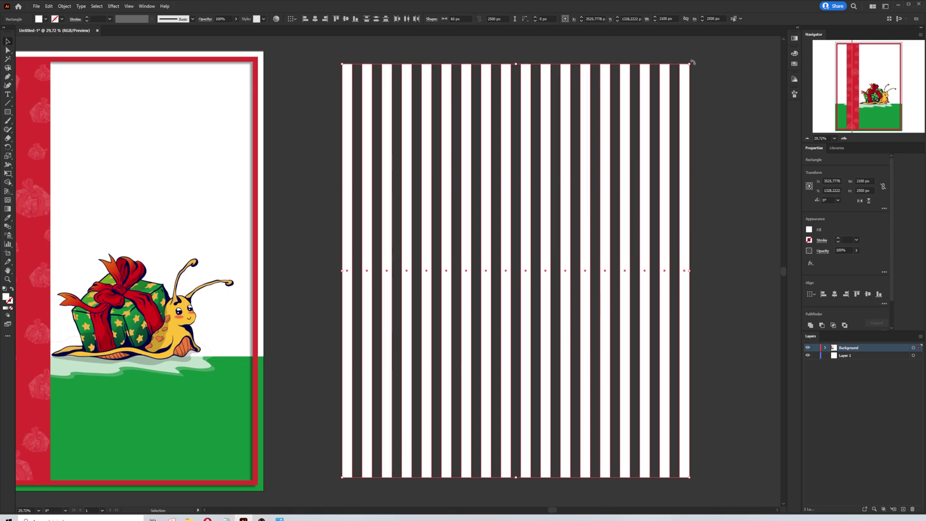
left_click_drag(693, 62, 743, 393)
left_click(741, 344)
left_click_drag(741, 344, 749, 337)
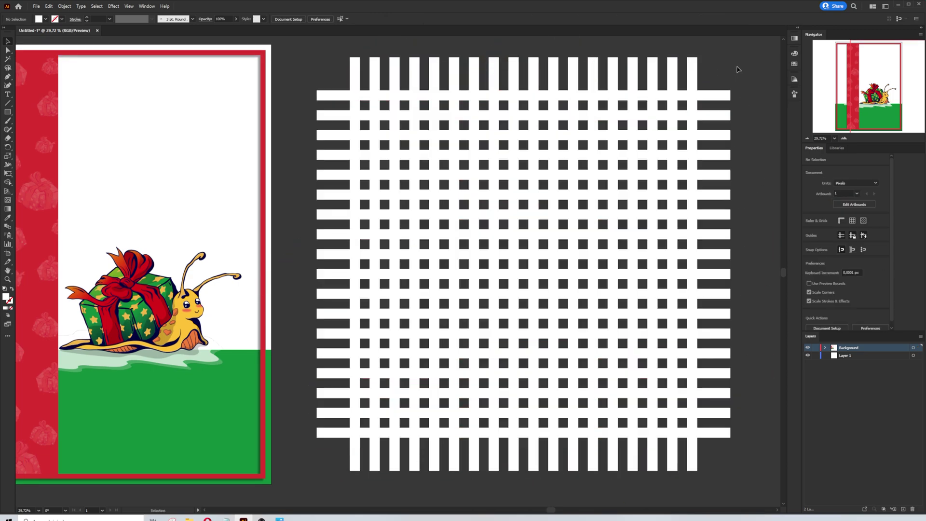
Step: Select all stripes of the crossed grid and set their opacity to 30%
left_click_drag(361, 446, 331, 473)
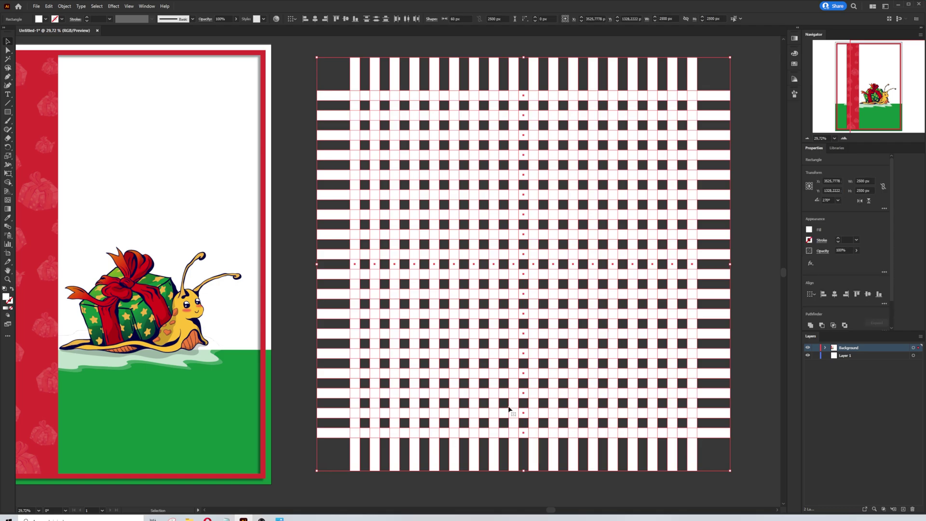
left_click(856, 250)
left_click_drag(858, 259, 835, 260)
left_click(841, 252)
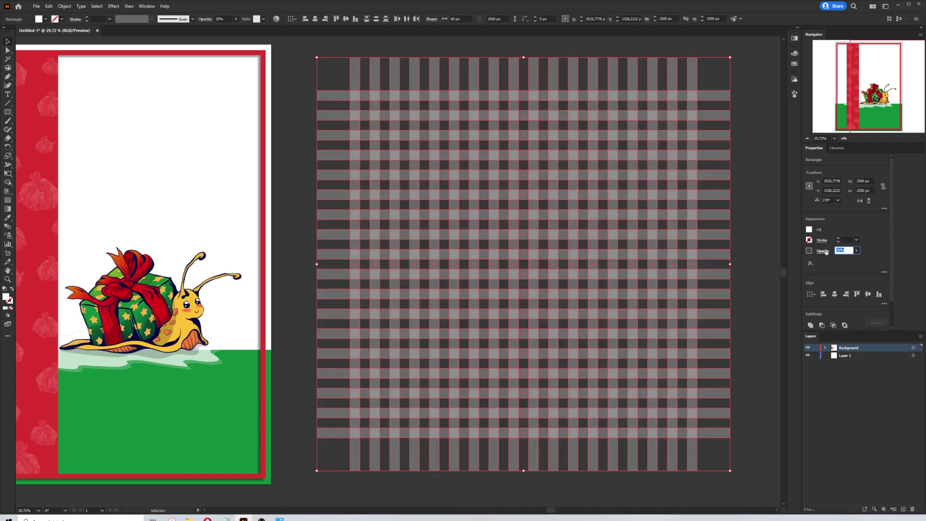
type("30")
key("Return")
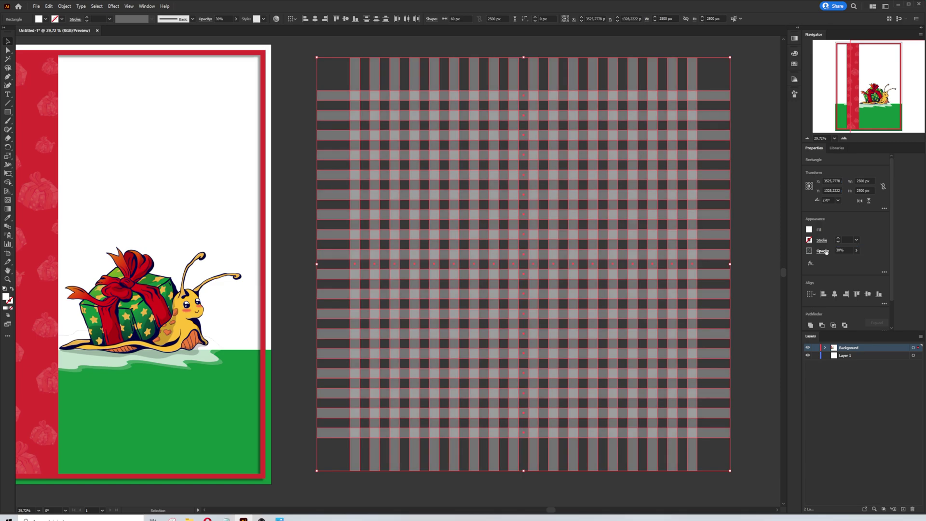
left_click(749, 230)
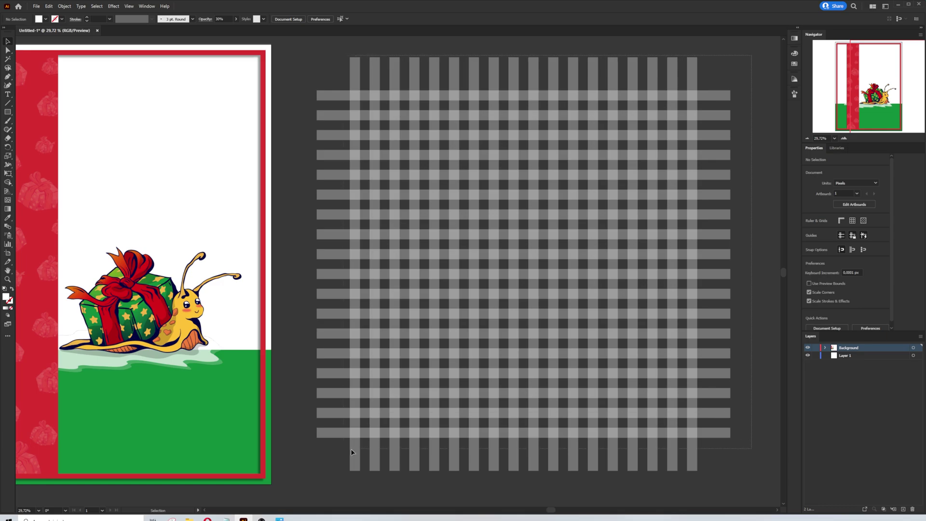
Step: Group all the semi-transparent stripes and rotate the grid 45° into a diagonal check pattern
left_click(333, 251)
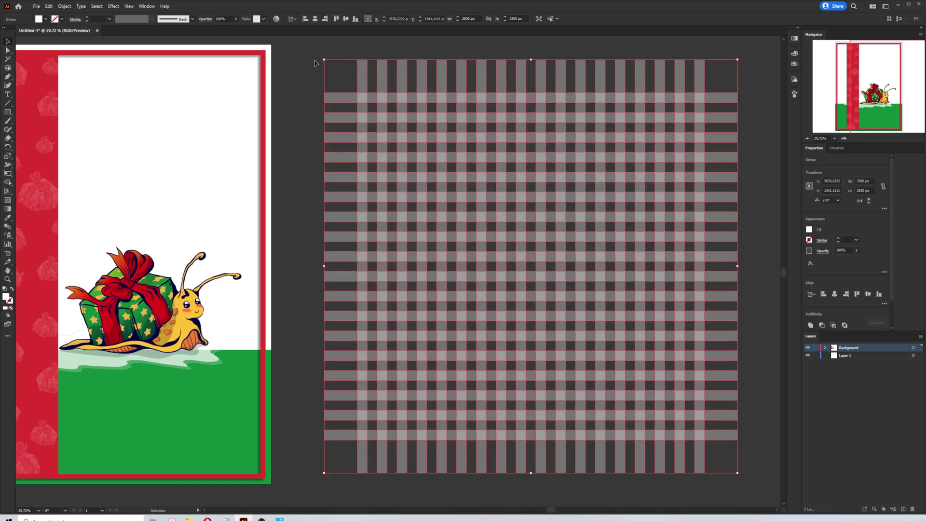
left_click_drag(320, 55, 261, 312)
left_click(323, 133)
Step: Move the diagonal check pattern onto the card so that it covers the whole green base
left_click_drag(323, 133, 599, 138)
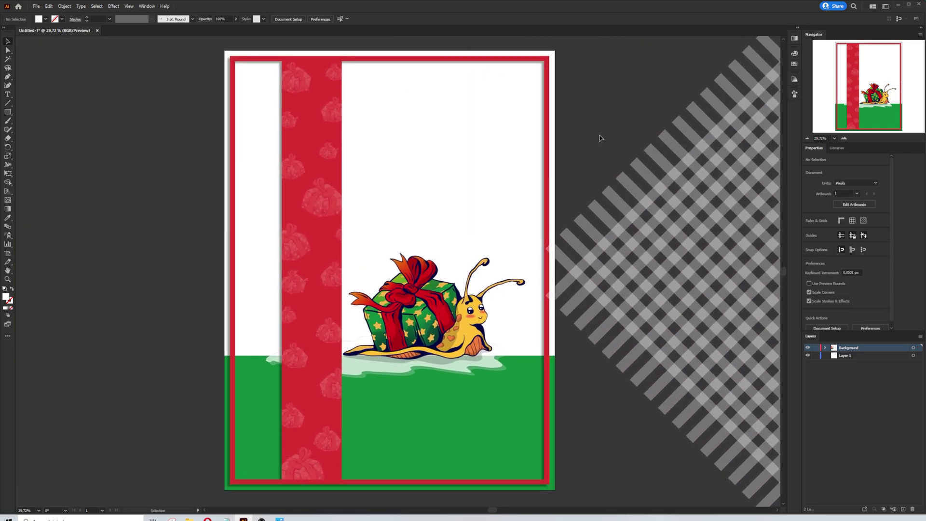
left_click(423, 407)
left_click_drag(661, 284, 247, 437)
key("ctrl+shift+a")
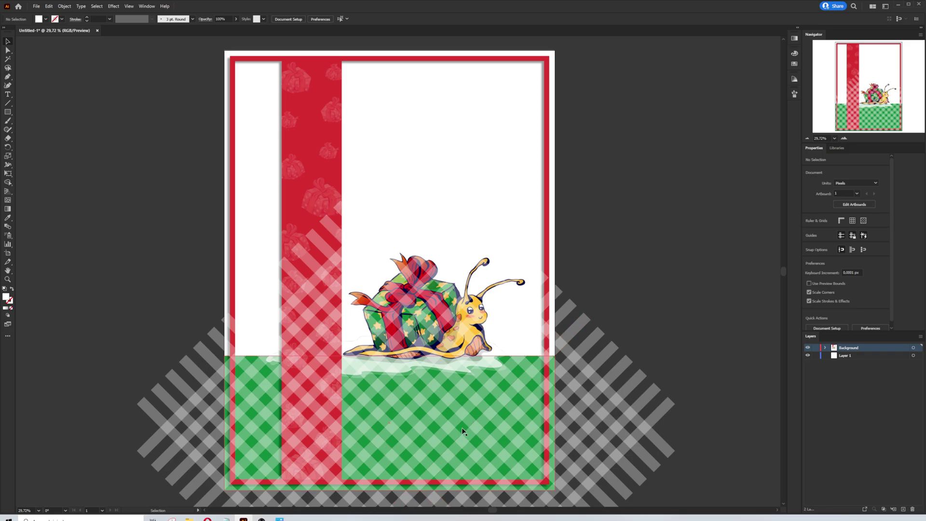
Step: Bring the copy of the green base to the front and use it as a clipping mask for the diagonal check pattern
left_click(463, 431)
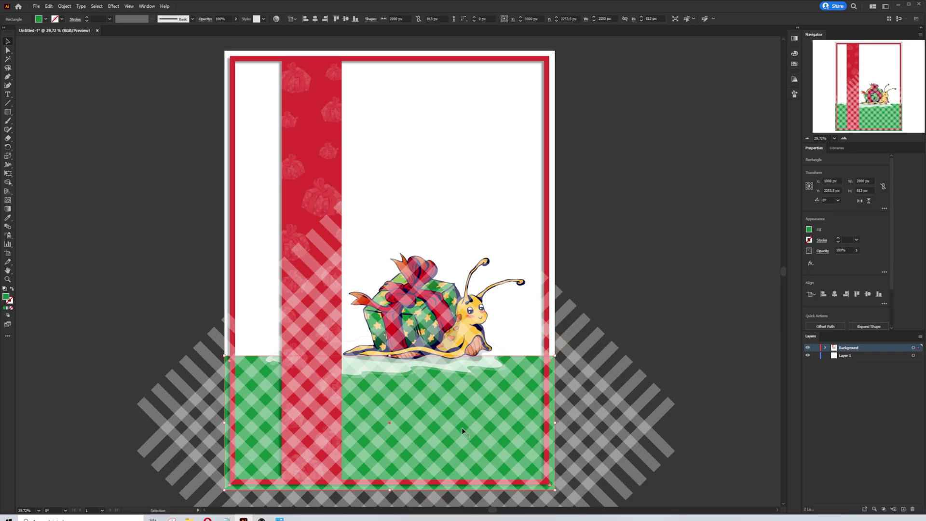
right_click(462, 431)
mouse_move(502, 390)
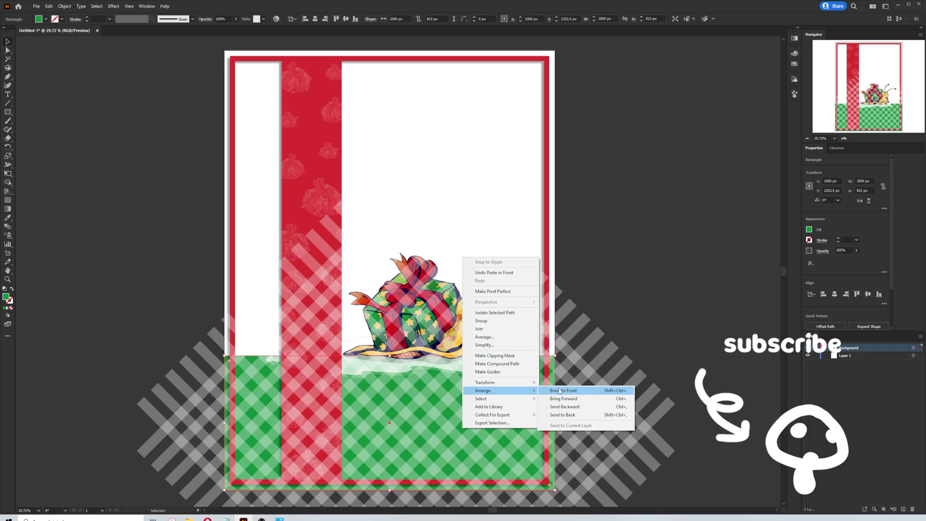
left_click(563, 391)
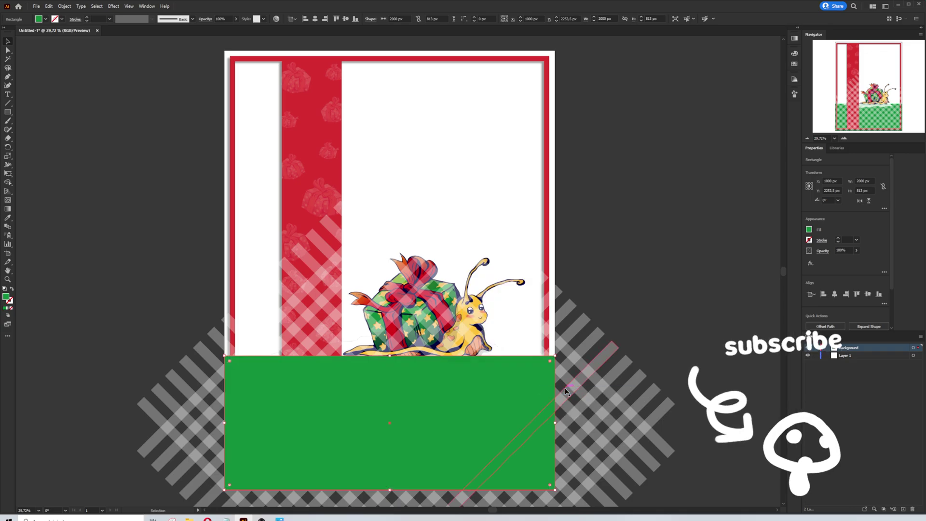
left_click(652, 401, "shift")
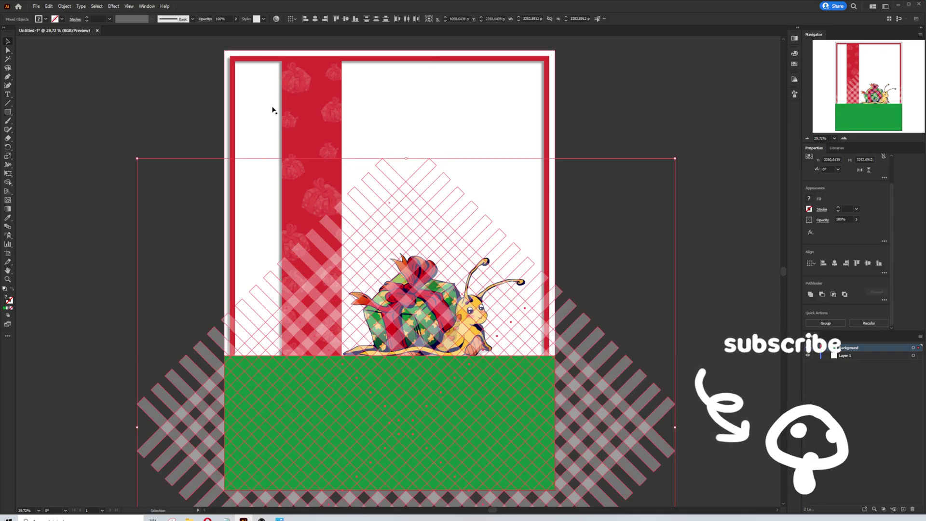
left_click(64, 6)
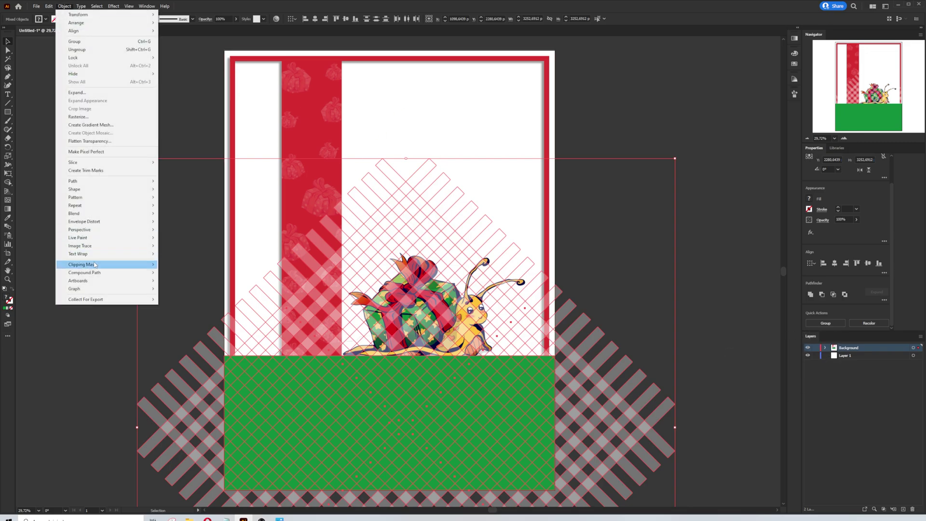
left_click(176, 265)
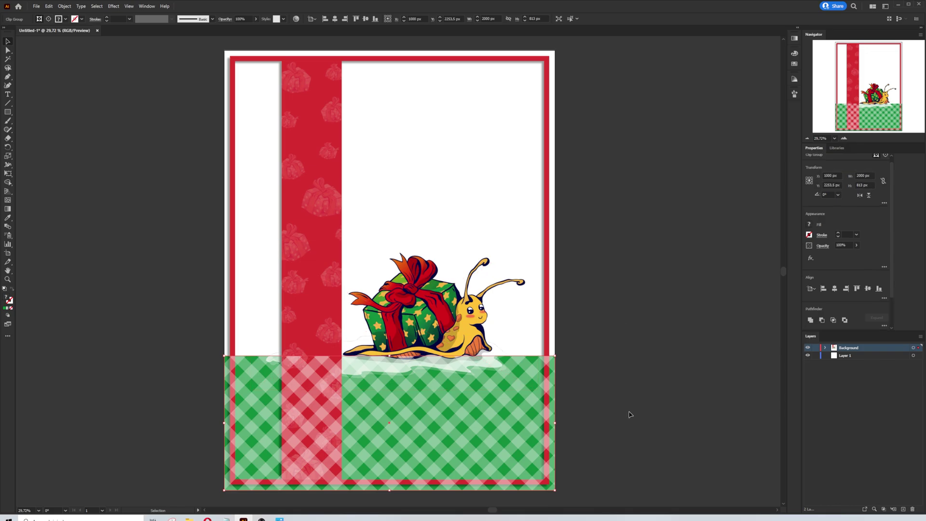
Step: Send the clipped check pattern backward behind the red frame, the gift stripe and the snail
scroll(859, 313, "down", 2)
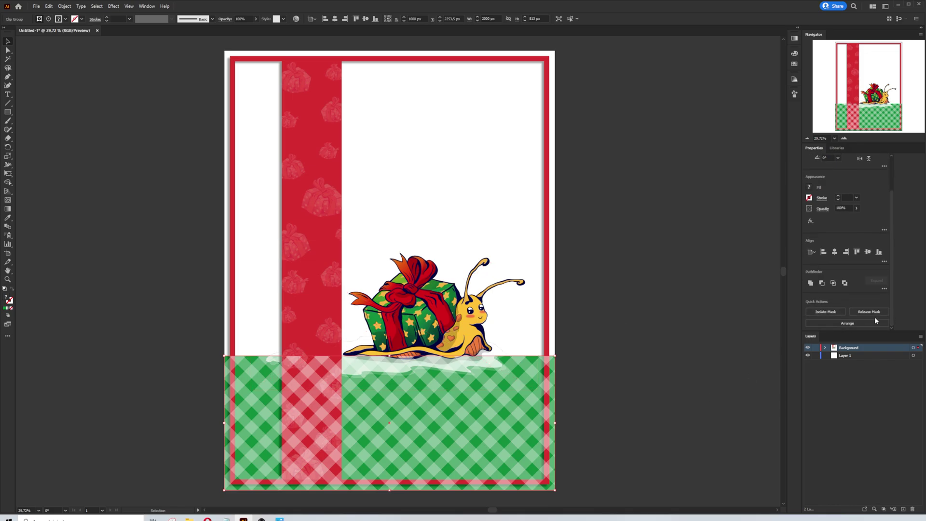
left_click(852, 324)
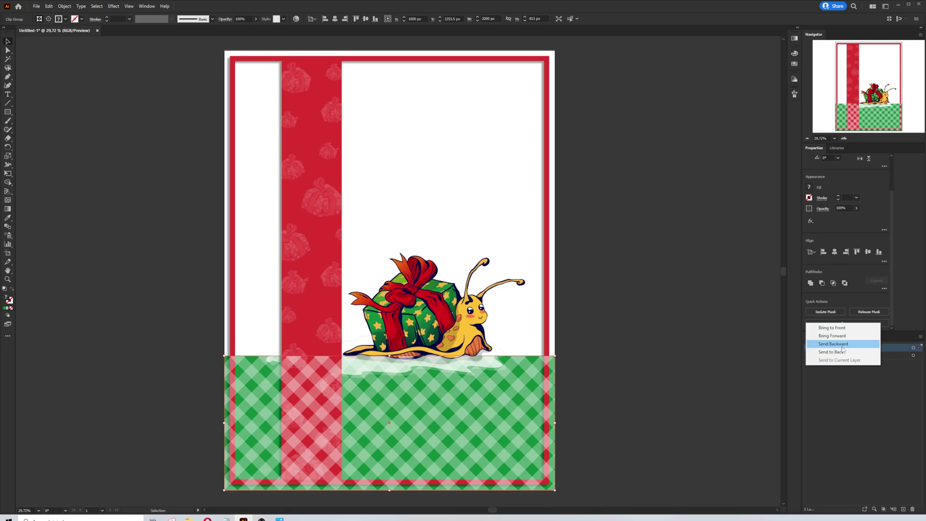
left_click(842, 346)
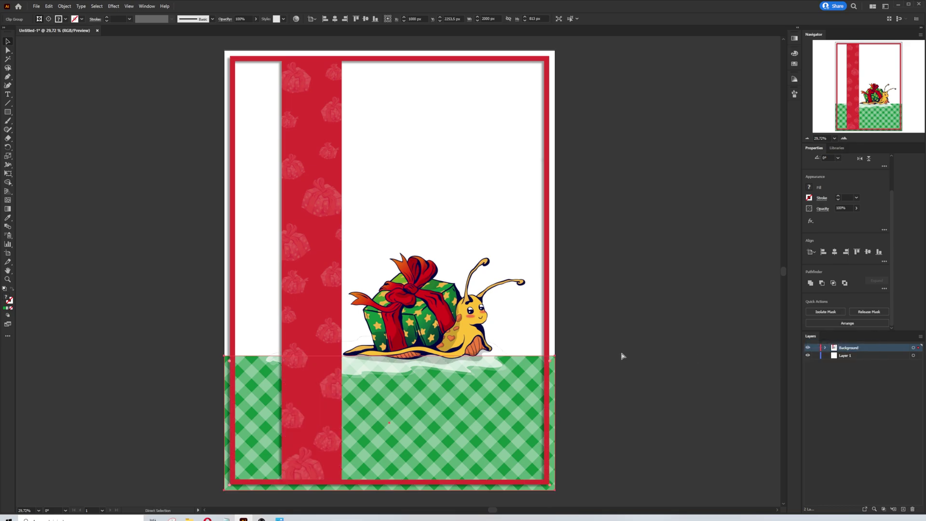
key("v")
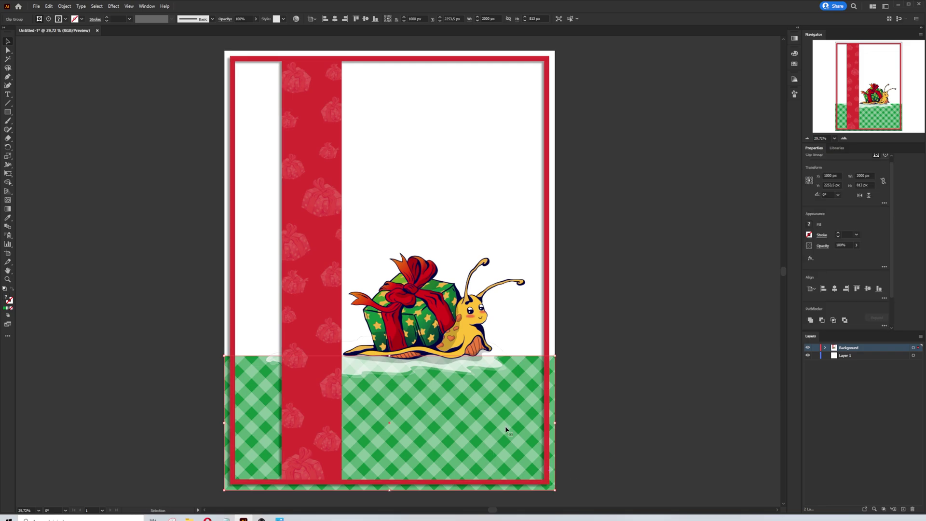
Step: Lower the opacity of the clipped check pattern on the green base to 50%
left_click(858, 245)
left_click_drag(858, 255, 841, 256)
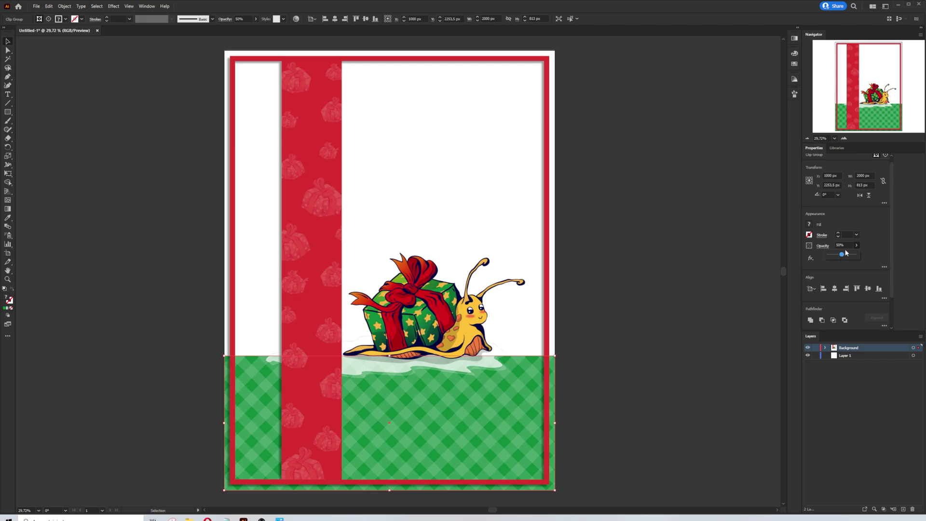
left_click(749, 301)
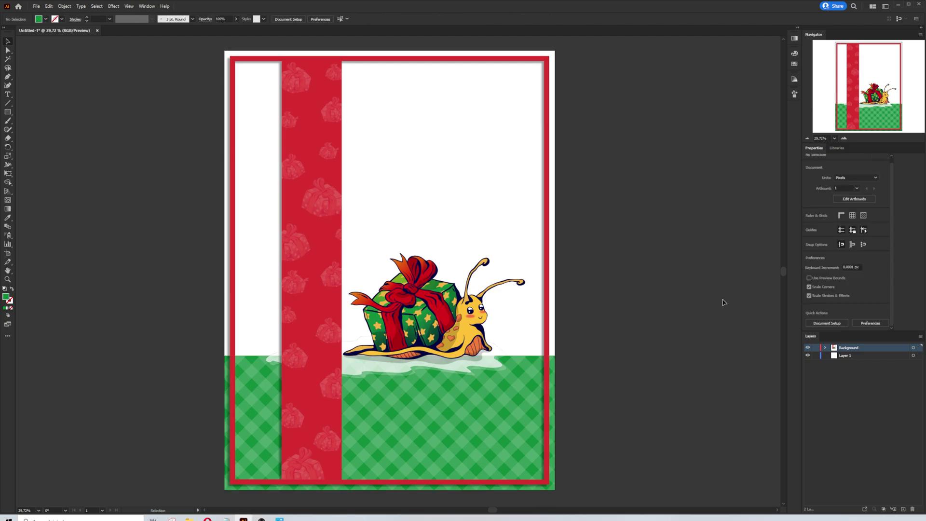
Step: Lock the Background layer, add a new layer, and draw a rectangle about 664 by 253 px on the empty canvas beside the card
left_click(816, 347)
left_click(904, 510)
left_click(7, 112)
left_click_drag(595, 205, 479, 201)
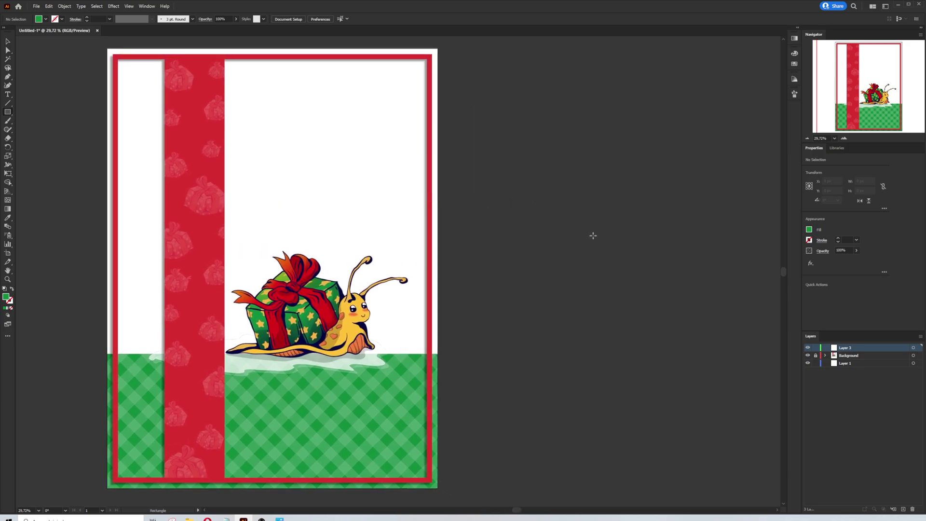
left_click_drag(571, 243, 682, 285)
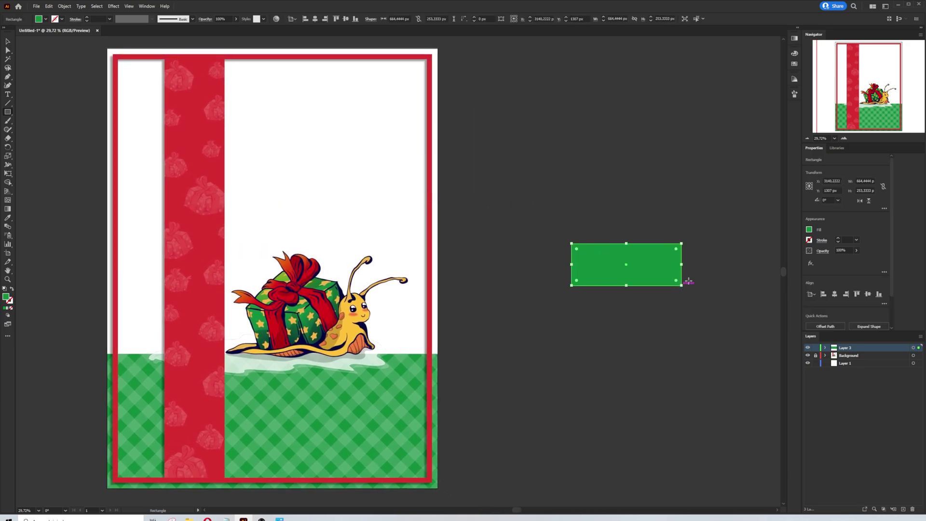
Step: Set the new rectangle's width to 600 px and its height to 250 px
left_click(866, 181)
type("60")
key("Tab")
type("250")
key("Tab")
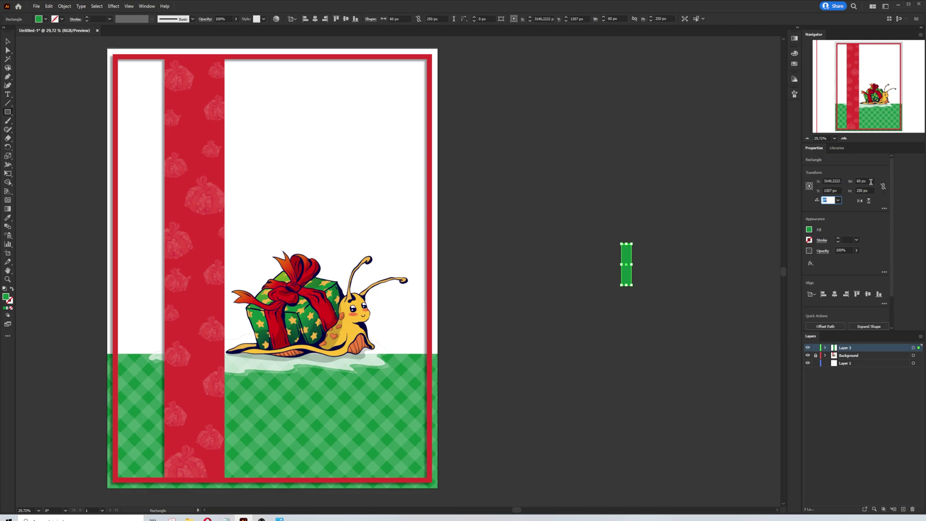
left_click(870, 181)
key("BackSpace")
key("BackSpace")
key("BackSpace")
type("0")
key("Return")
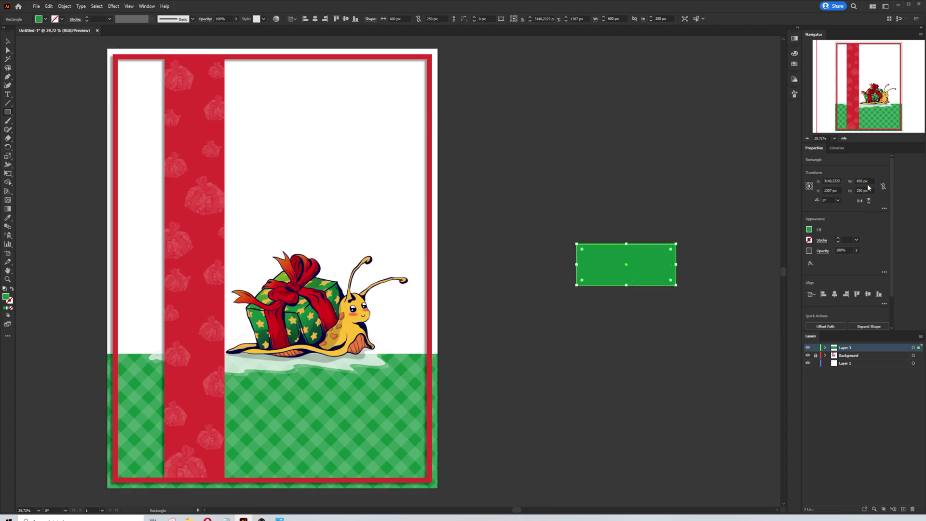
Step: Fill the rectangle beside the card with the card's red swatch
left_click(809, 230)
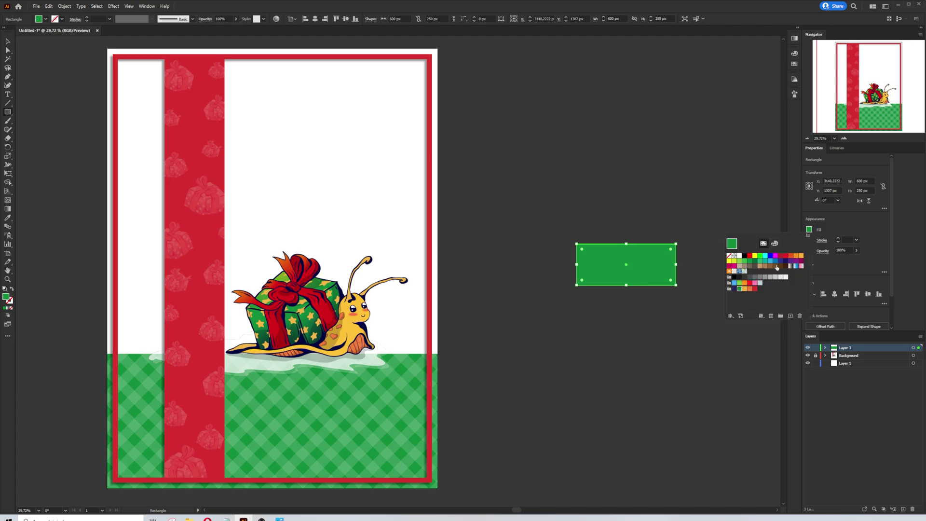
left_click(755, 289)
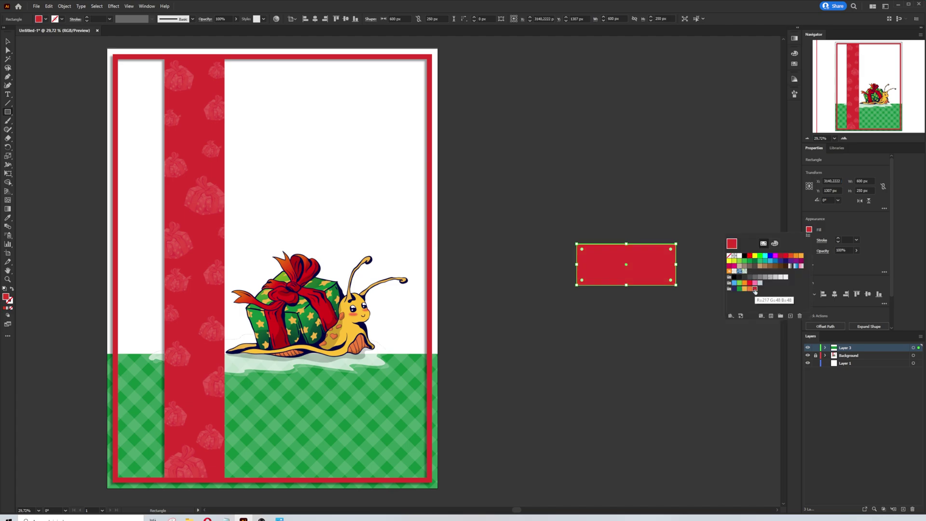
left_click(889, 247)
left_click(811, 244)
left_click(719, 206)
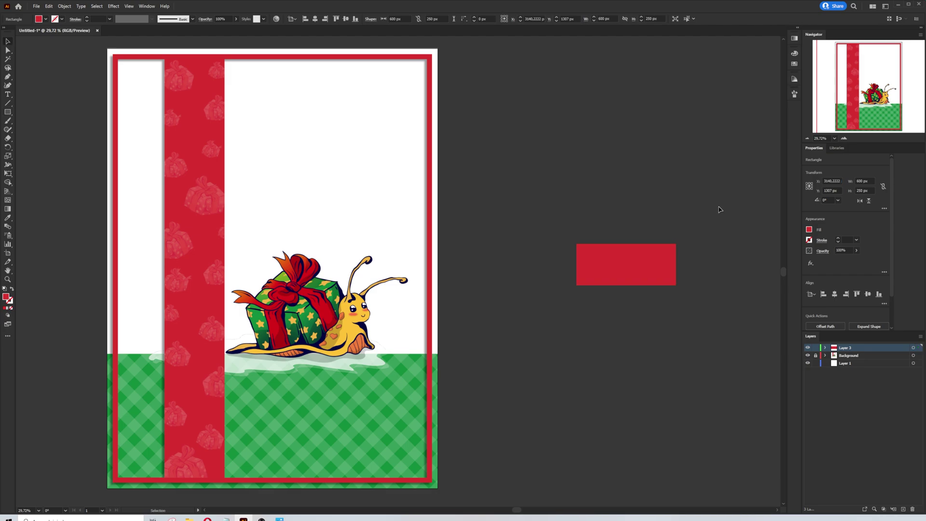
Step: Draw a triangle pointing outward from the red rectangle's left edge with the Pen tool and unite both into one tag shape
left_click(8, 77)
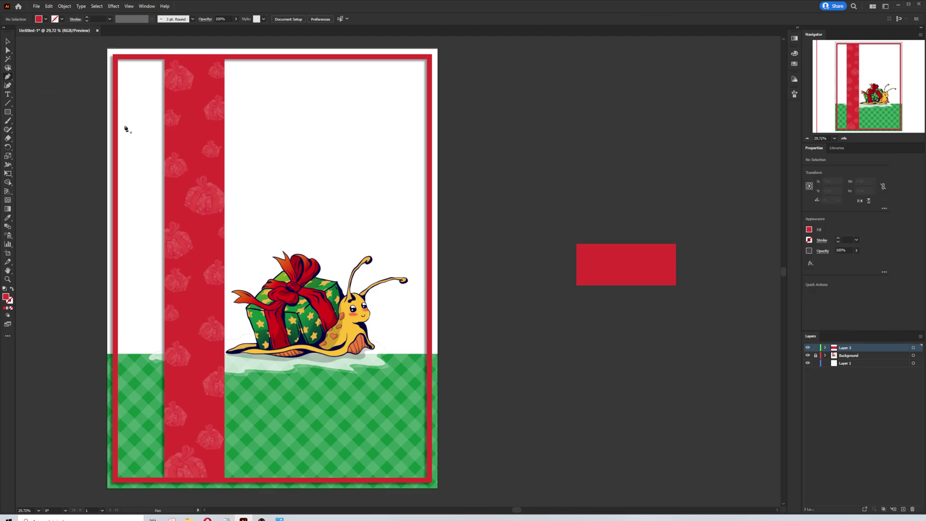
left_click(577, 245)
left_click(551, 265)
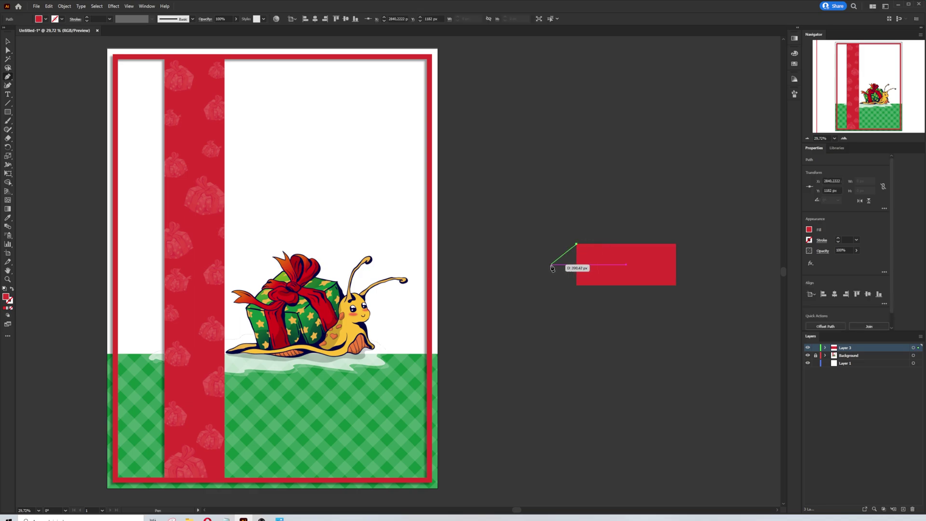
left_click(576, 284)
key("v")
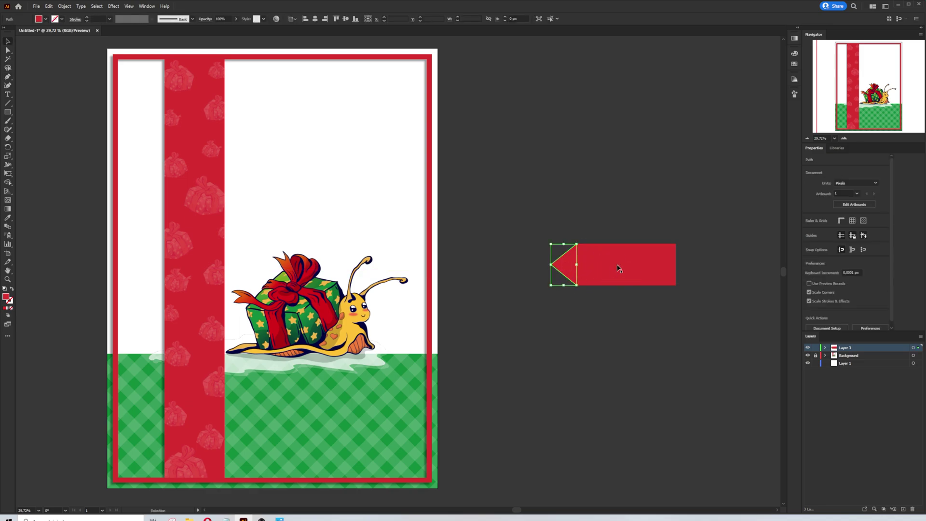
left_click(626, 267, "shift")
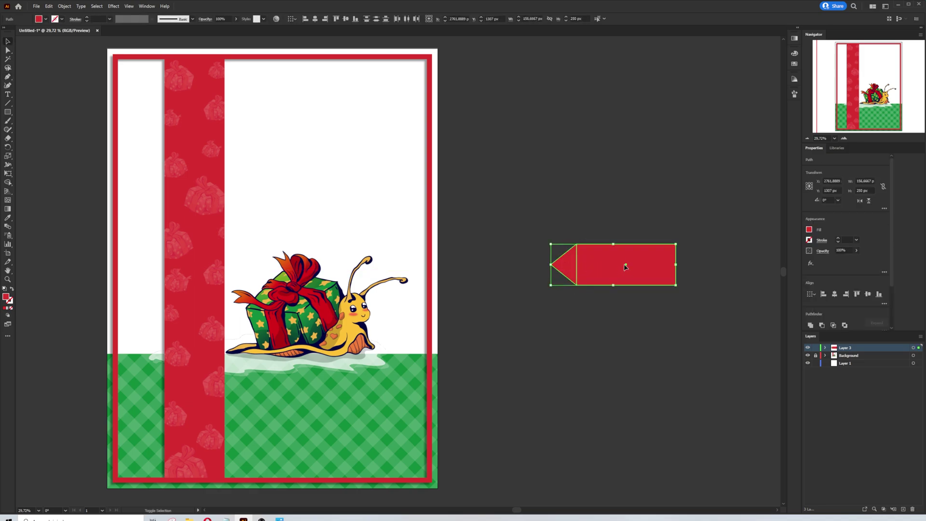
left_click(815, 326)
left_click(678, 326)
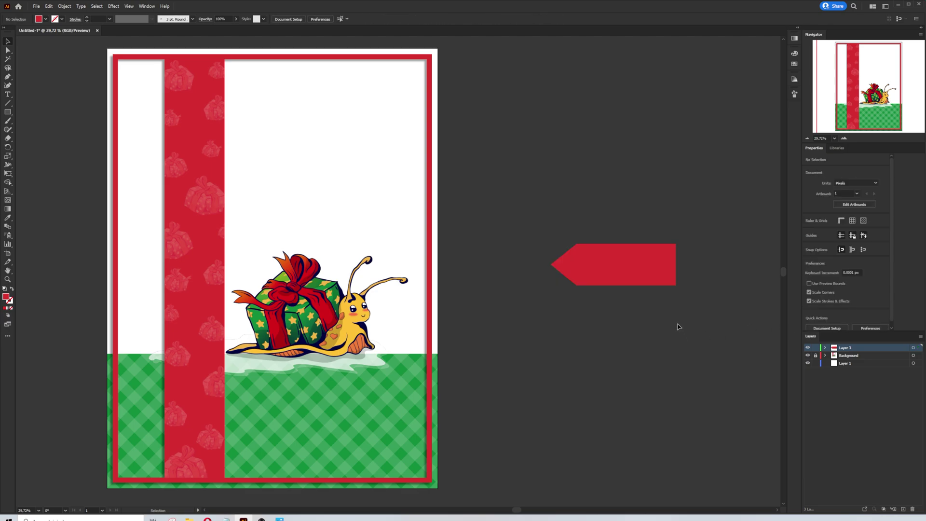
Step: Stretch the red tag shape downward to a height of about 287 px
left_click(642, 278)
left_click_drag(614, 286, 614, 292)
left_click(691, 280)
Step: Draw a circle about 121 px in diameter below the red tag and fill it black
left_click(7, 134)
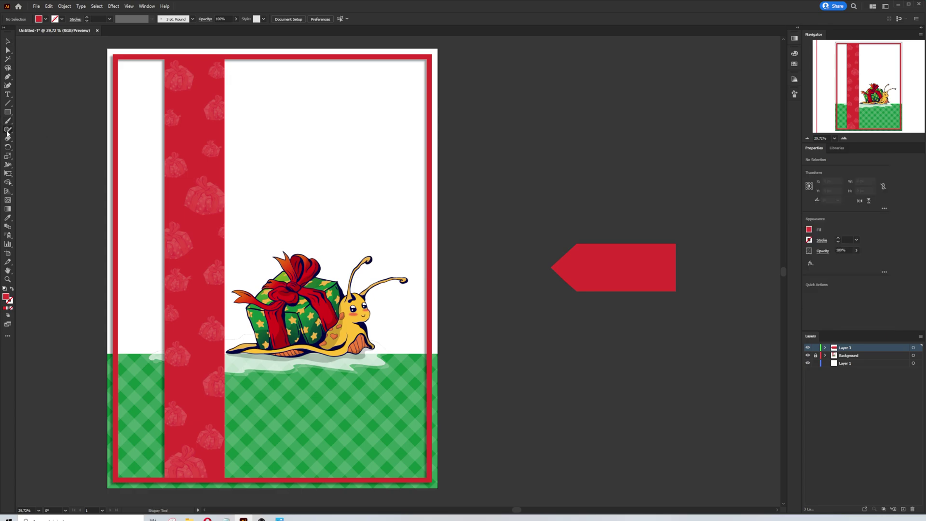
left_click(8, 112)
left_click_drag(7, 114, 51, 128)
left_click_drag(571, 309, 592, 329)
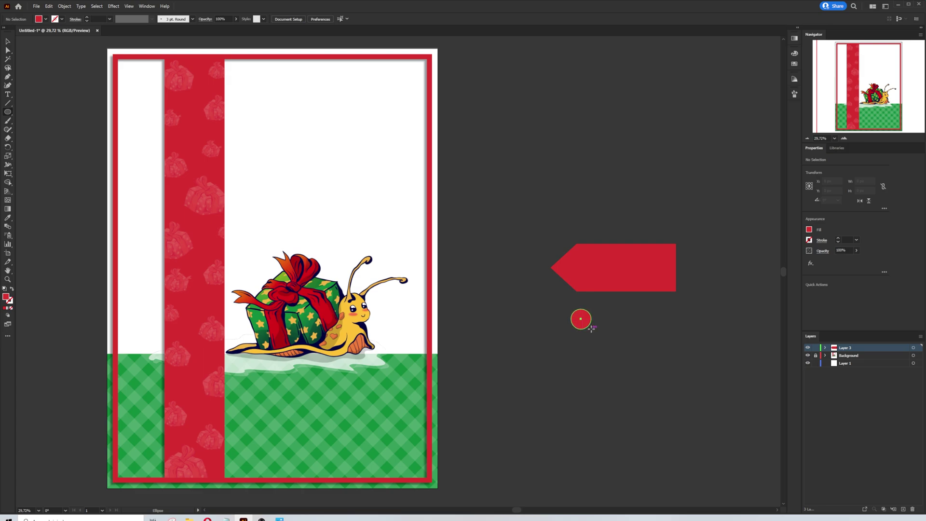
left_click(809, 230)
left_click(745, 257)
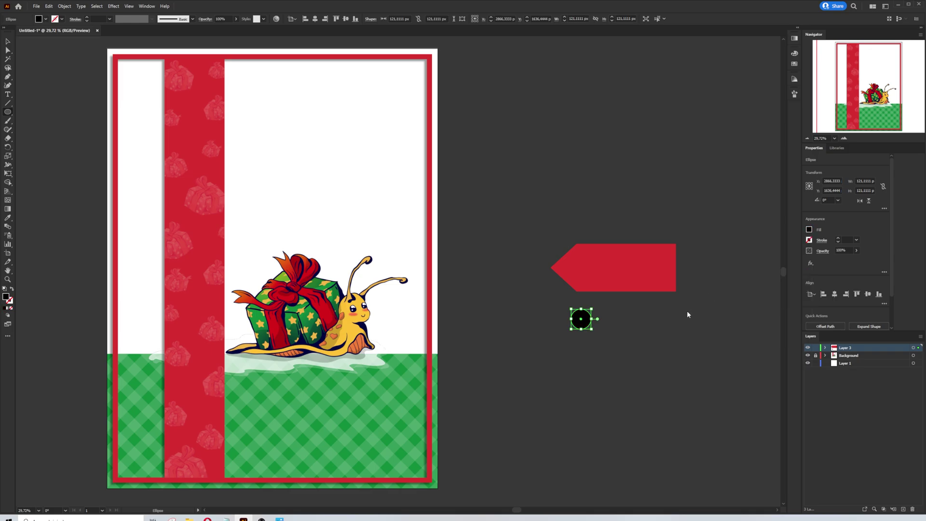
left_click(614, 337)
Step: Place the black circle near the tag's pointed end and cut it out of the tag as a hole using Exclude
left_click_drag(583, 321, 578, 270)
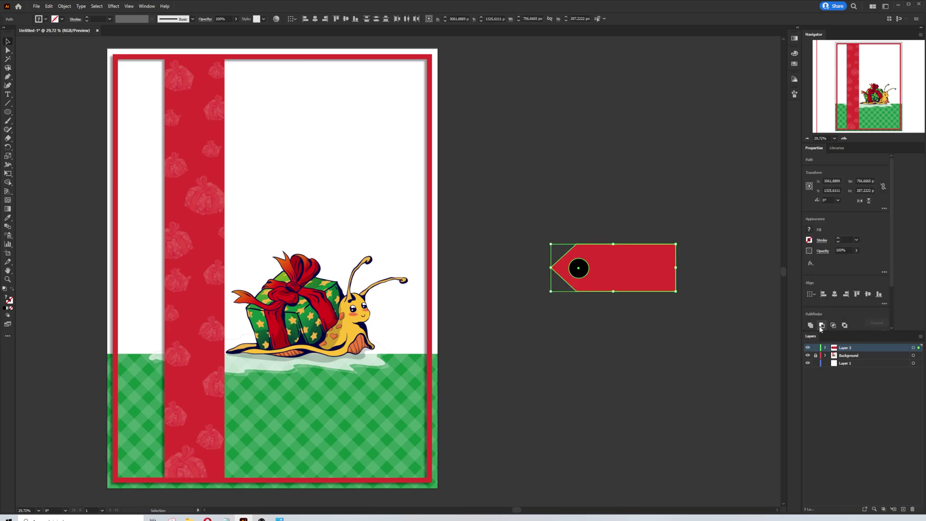
left_click(845, 324)
left_click(671, 345)
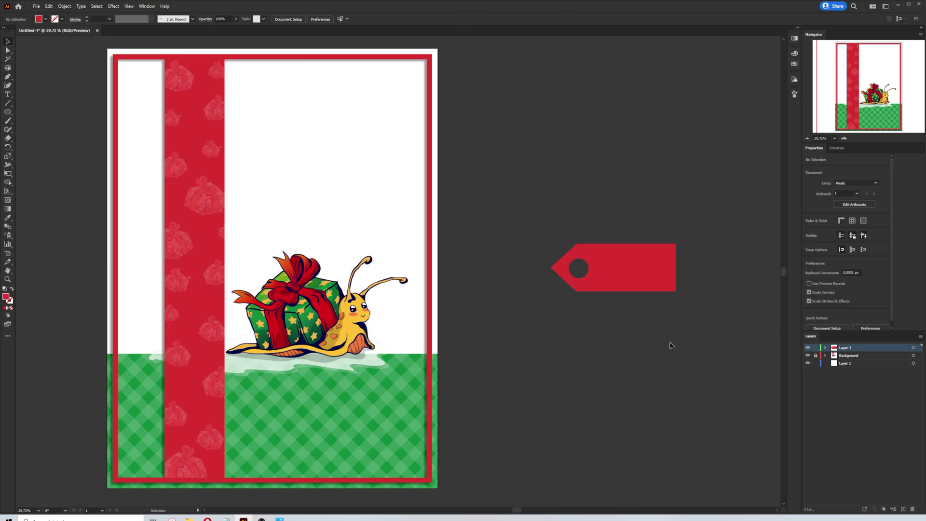
Step: Draw a rectangle about 427 by 200 px inside the tag beside the hole and fill it white
key("m")
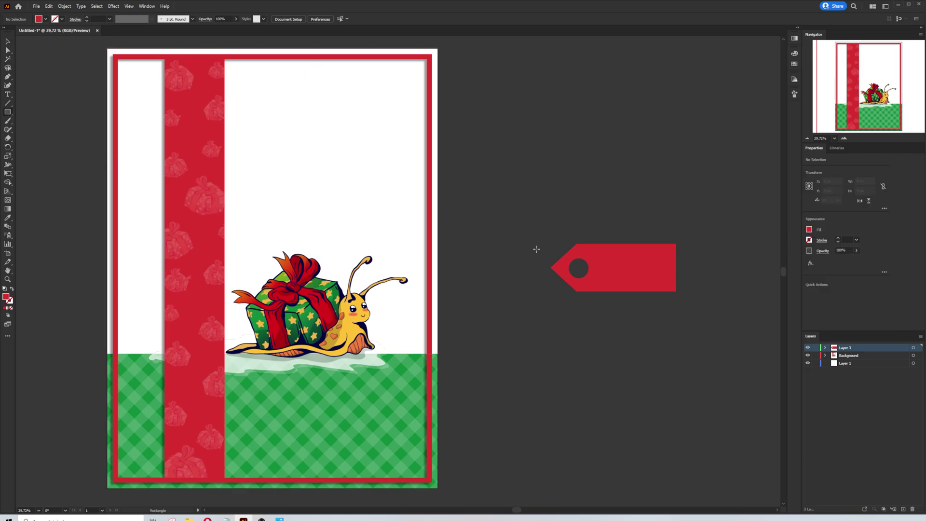
left_click_drag(669, 252, 599, 284)
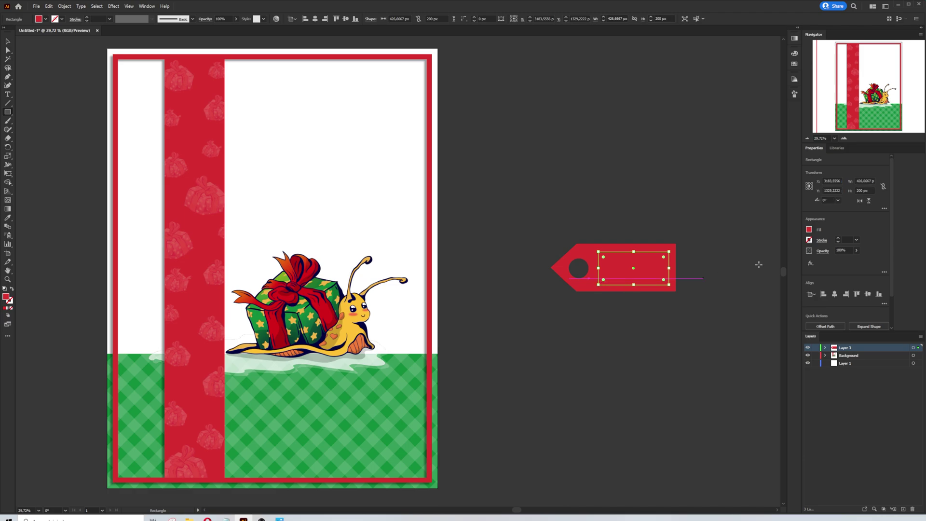
left_click(809, 230)
left_click(740, 256)
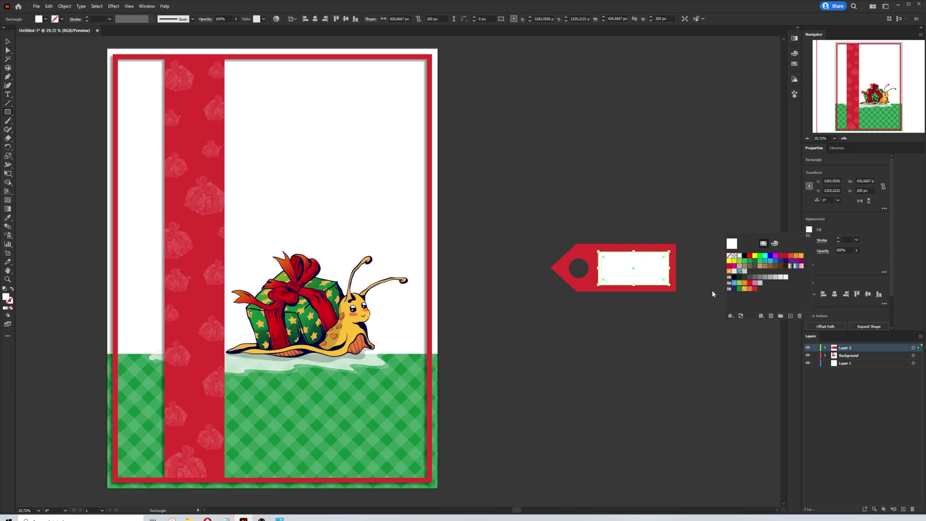
key("v")
left_click(701, 297)
Step: Resize the white rectangle to about 213 px high and adjust its width to leave an even red border at the tag's square end
left_click_drag(657, 277, 635, 286)
left_click_drag(647, 273, 648, 273)
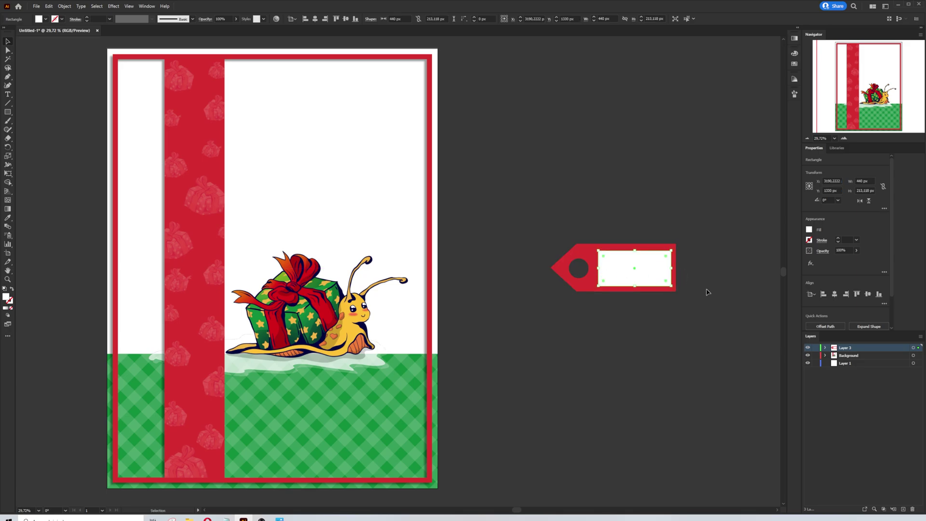
left_click(707, 291)
left_click(598, 270)
left_click(694, 273)
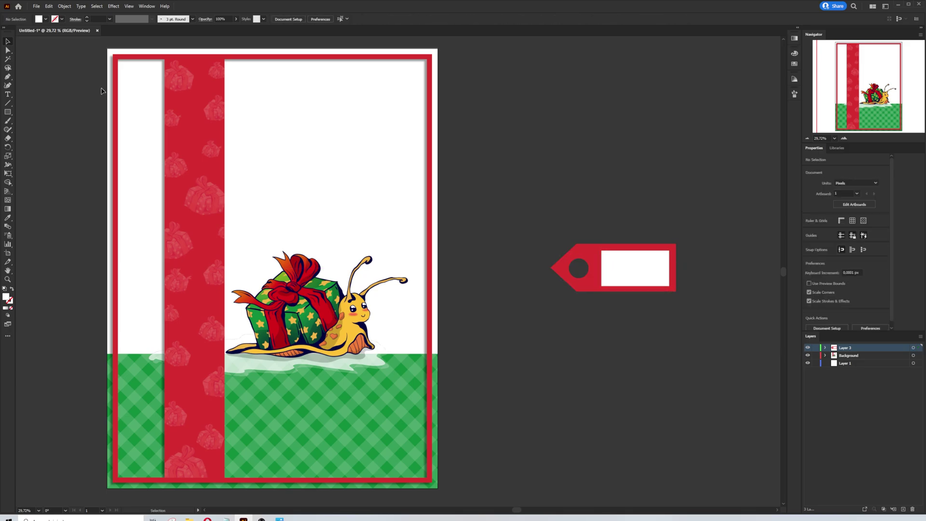
scroll(732, 263, "up", 2)
scroll(670, 251, "up", 1)
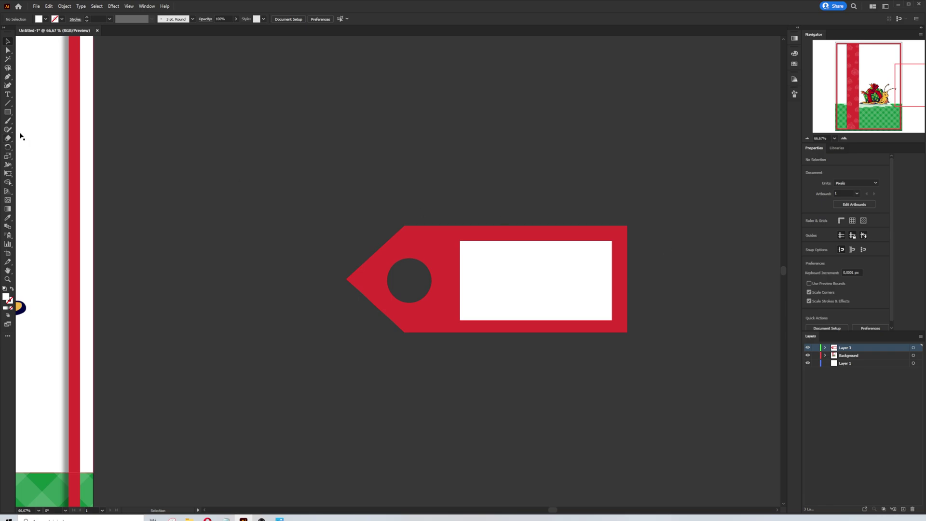
Step: Add 50 pt text reading "From:" and "To:" on two lines and place it near the white label's upper-left corner
key("t")
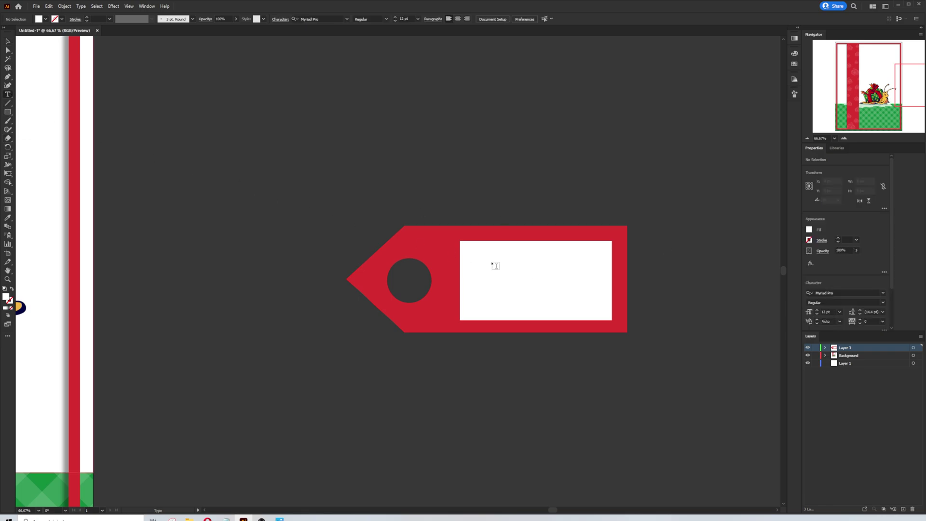
left_click(484, 257)
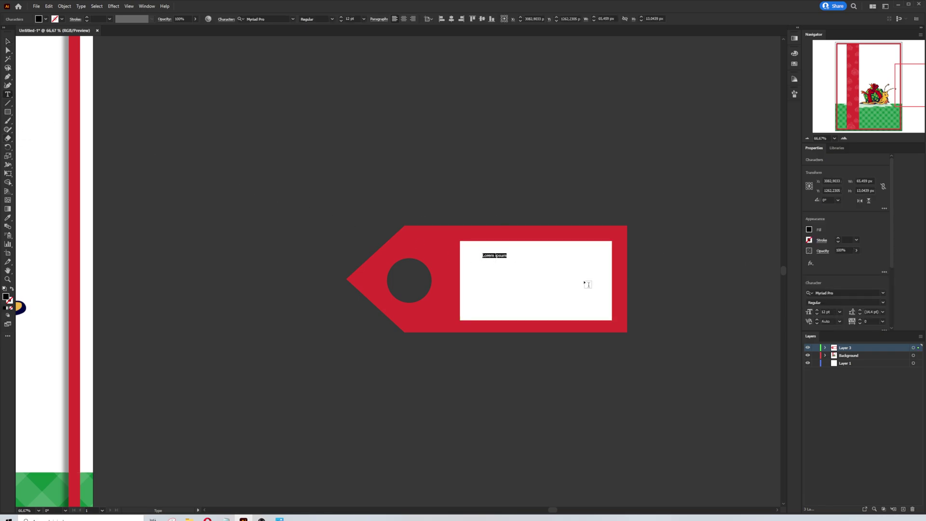
double_click(824, 311)
type("50")
key("Return")
type("From")
key("Return")
type("To:")
key("Up")
key("Right")
type(":")
left_click_drag(523, 250, 510, 256)
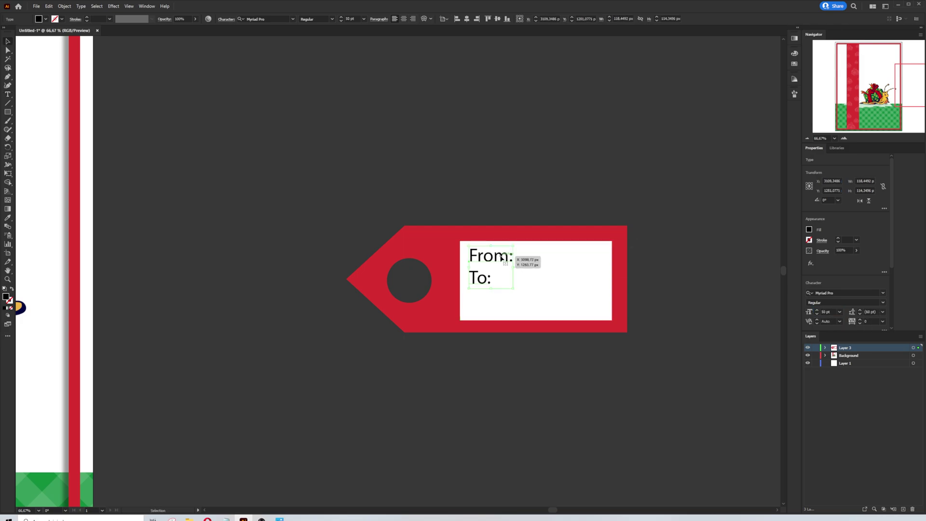
Step: Change the font of the From/To text to FuturaHandwritten
key("ctrl+a")
left_click(882, 293)
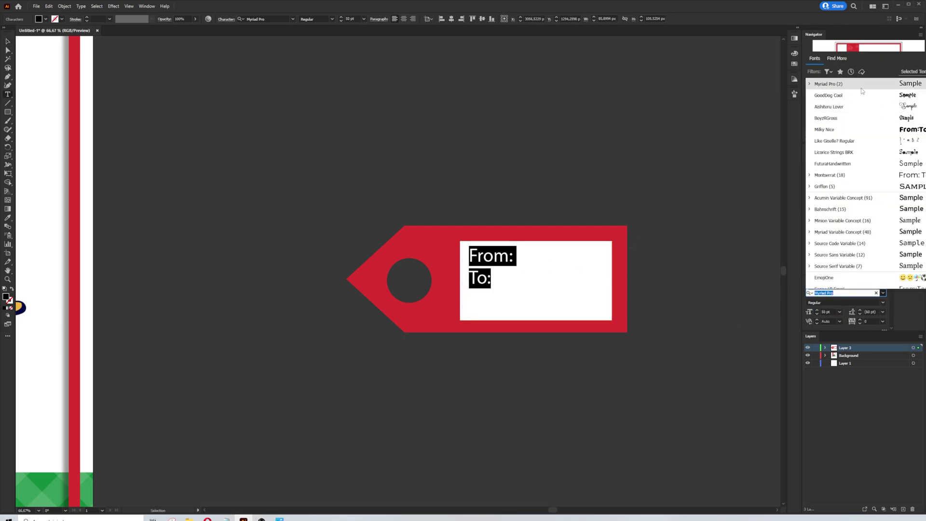
left_click(861, 160)
key("Escape")
Step: Increase the From/To text's line spacing to 100 pt and reposition the text within the white label
double_click(483, 280)
key("ctrl+a")
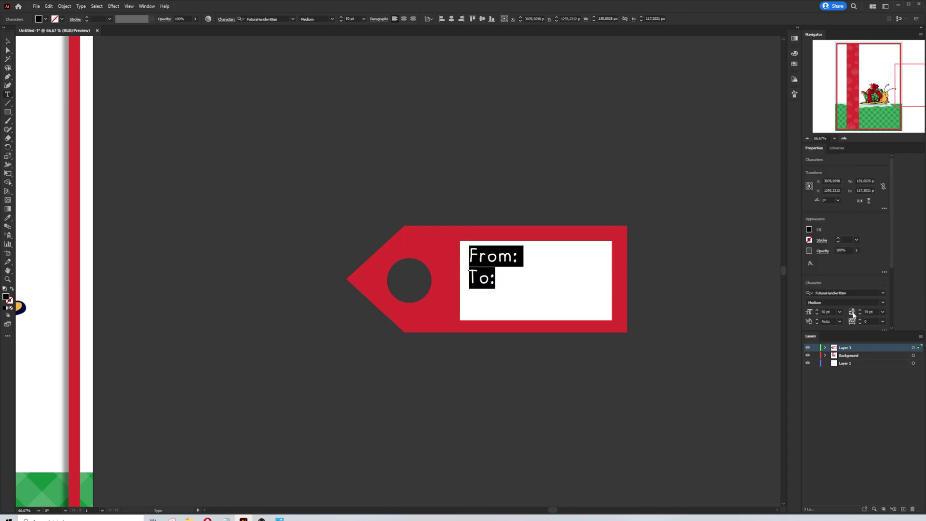
left_click(859, 310, "shift")
left_click(860, 309, "shift")
left_click(859, 310, "shift")
left_click(859, 310, "shift")
left_click_drag(496, 262, 498, 268)
Step: Add a row of dots after "From:" and after "To:", ending both at about the same width
left_click(525, 265)
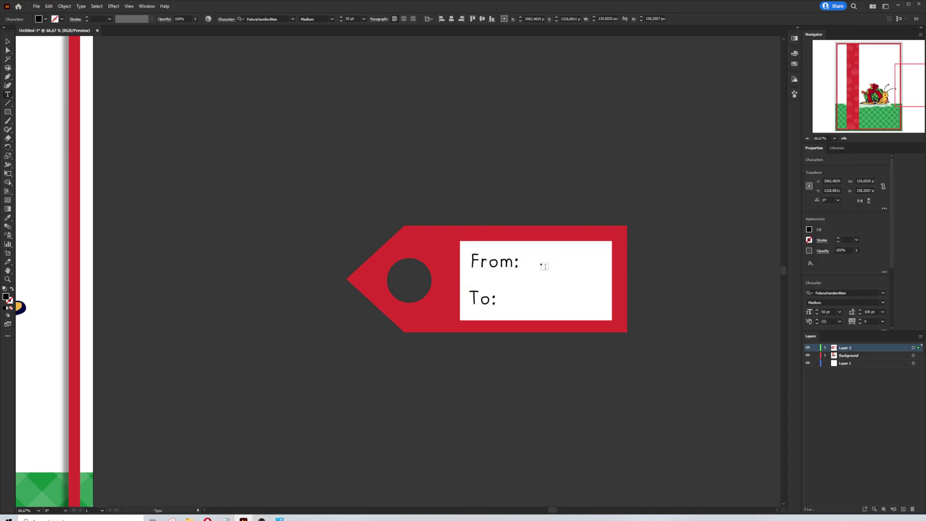
type("...............")
key("Down")
type("...................")
key("Escape")
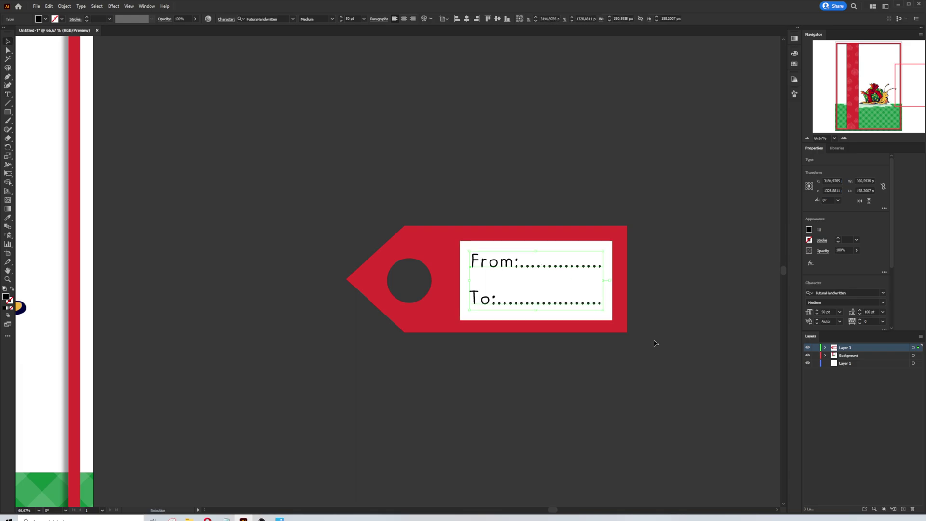
left_click(688, 372)
Step: Duplicate the red tag shape, fill the copy black, send it behind the tag and offset it slightly down and left
scroll(689, 372, "down", 2)
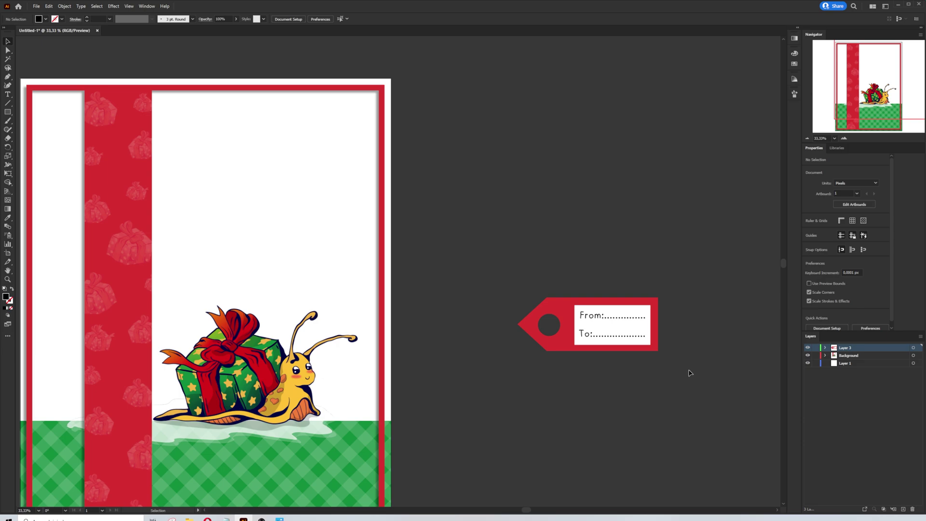
left_click(535, 337)
left_click(809, 230)
left_click(745, 255)
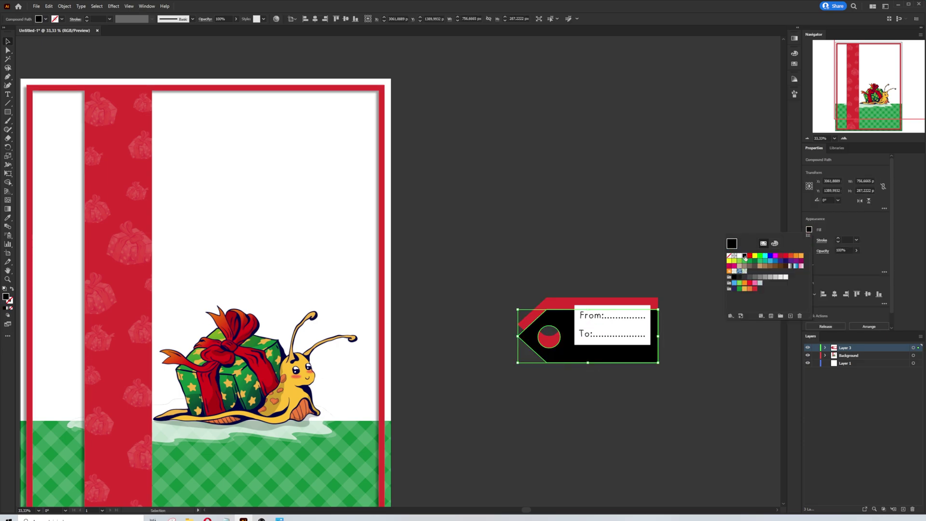
left_click(868, 326)
left_click(878, 356)
left_click(706, 375)
left_click_drag(596, 361, 594, 351)
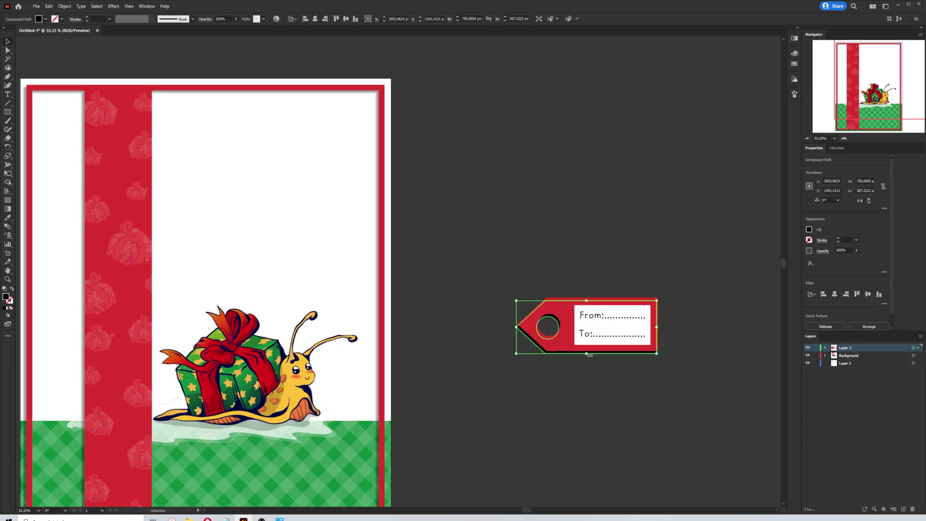
Step: Blur the black tag copy and set its opacity to 40% to form a soft shadow
left_click(64, 6)
mouse_move(114, 6)
mouse_move(126, 132)
left_click(212, 133)
left_click(445, 253)
left_click(843, 250)
type("40")
key("Return")
left_click(737, 314)
Step: Copy the checked pattern from the card's green base and place the copy below the tag beside the card
left_click_drag(736, 314, 694, 289)
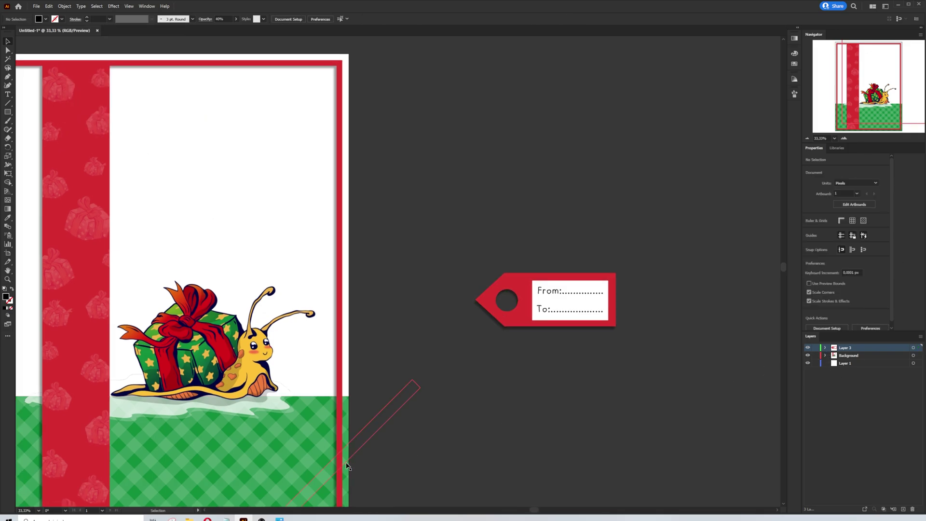
left_click_drag(346, 466, 291, 451)
left_click(291, 448)
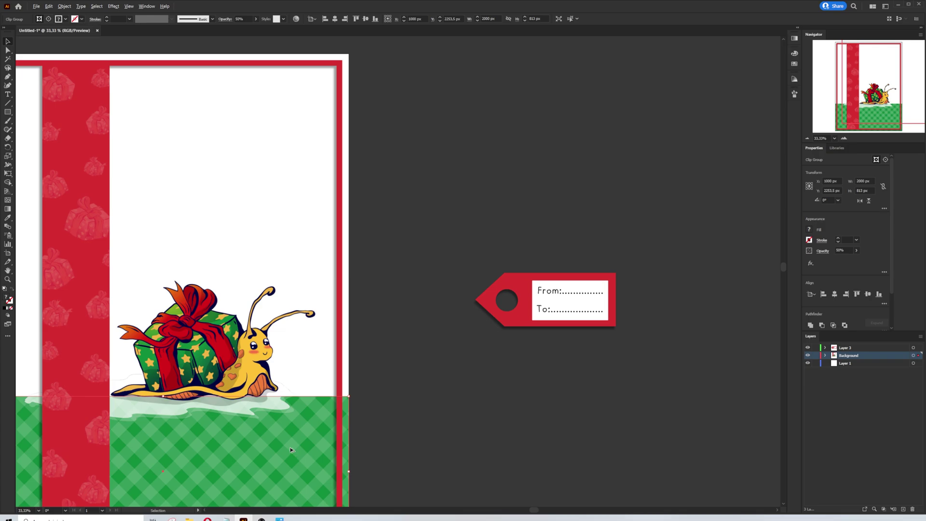
key("v")
key("ctrl+c")
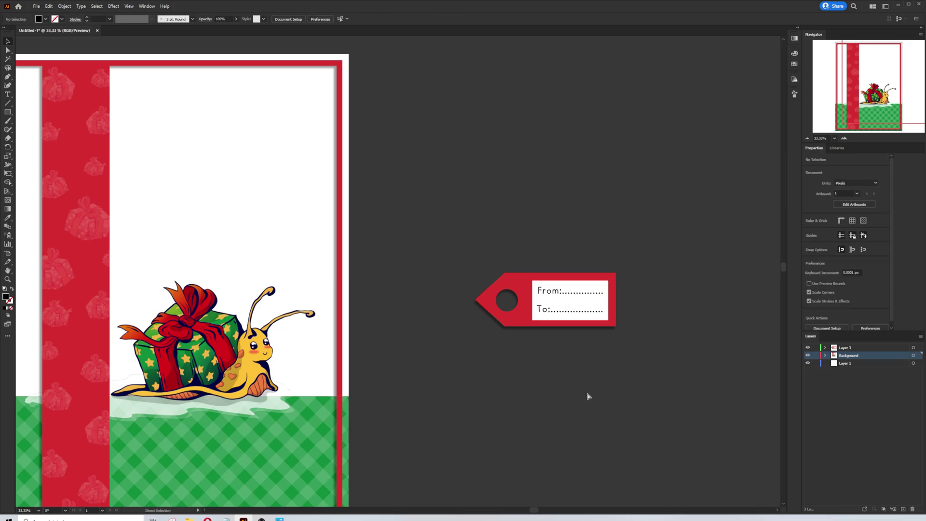
key("ctrl+v")
left_click_drag(435, 274, 606, 427)
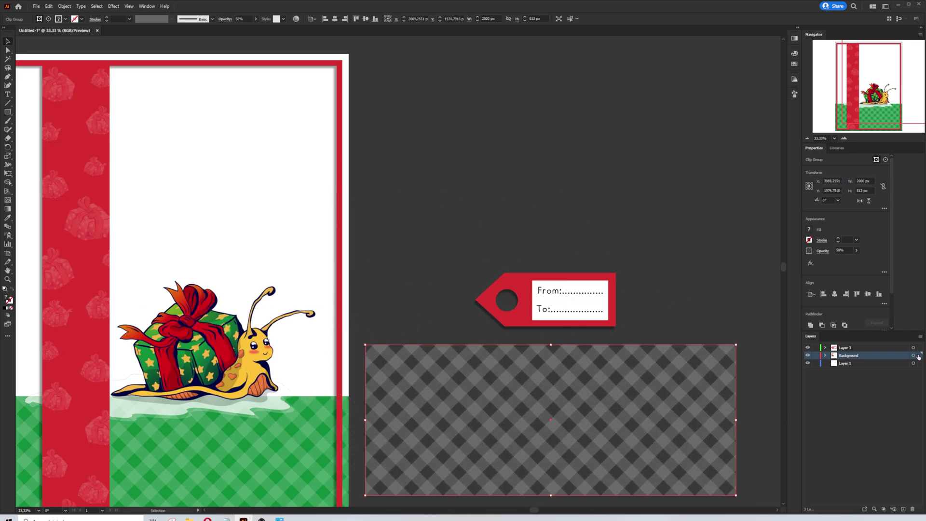
Step: Transfer the copied checked pattern to Layer 3, lock the Background layer and place the pattern over the tag
left_click_drag(919, 350, 918, 348)
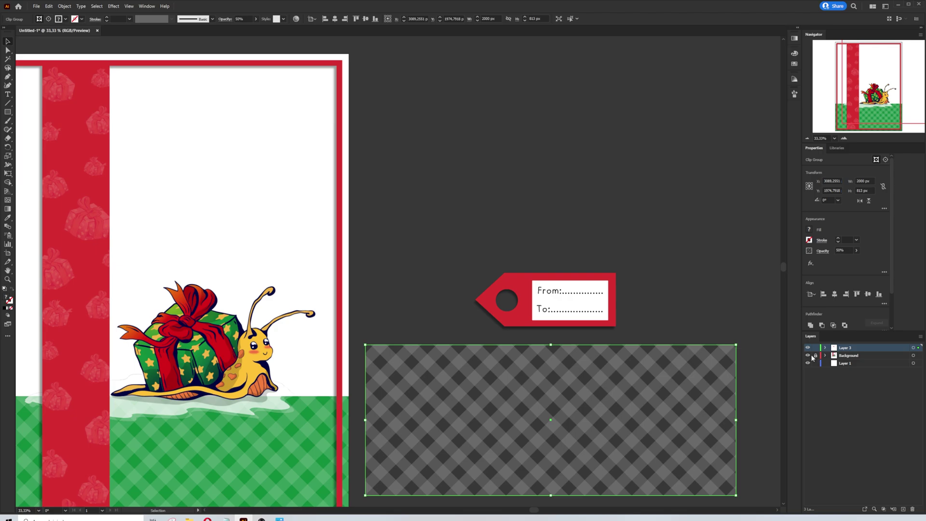
left_click(739, 320)
left_click_drag(635, 408, 635, 296)
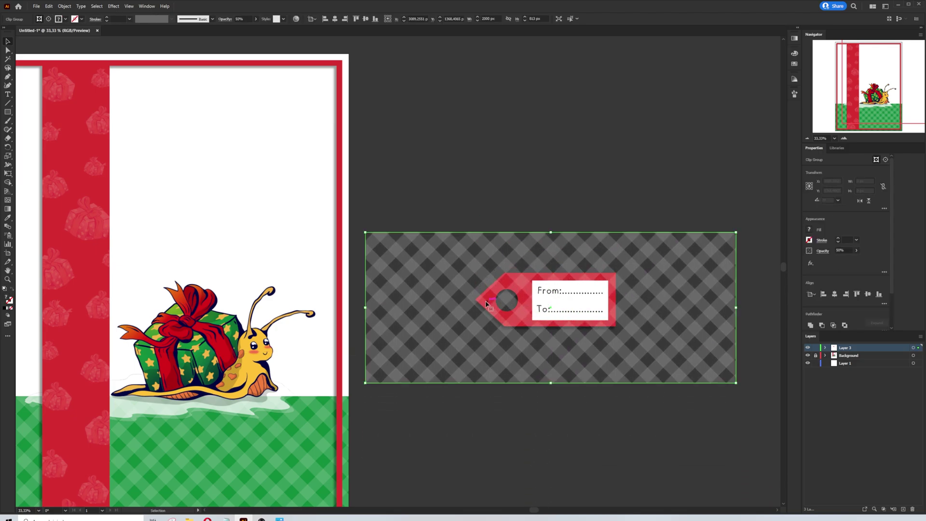
Step: Bring a copy of the red tag shape to the front and use it as a clipping mask for the checked pattern
left_click(504, 317)
key("a")
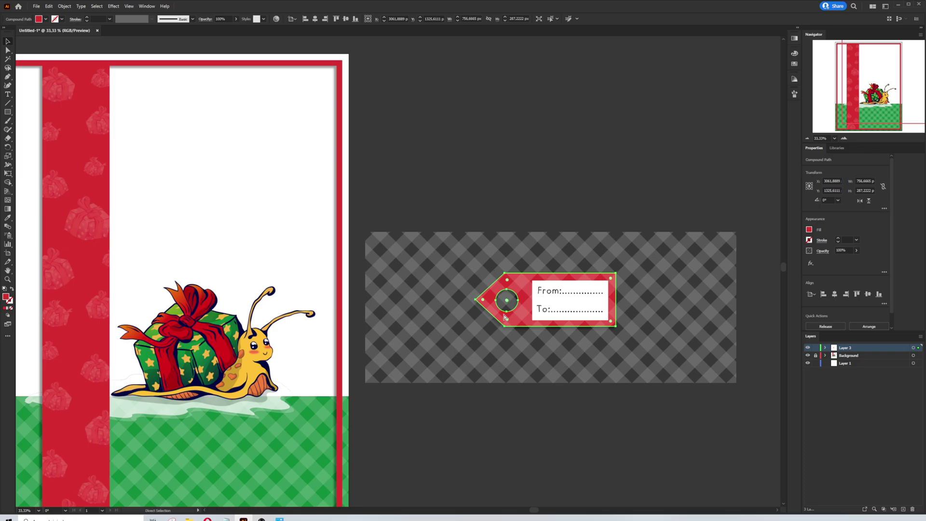
key("v")
left_click(867, 331)
left_click(868, 332)
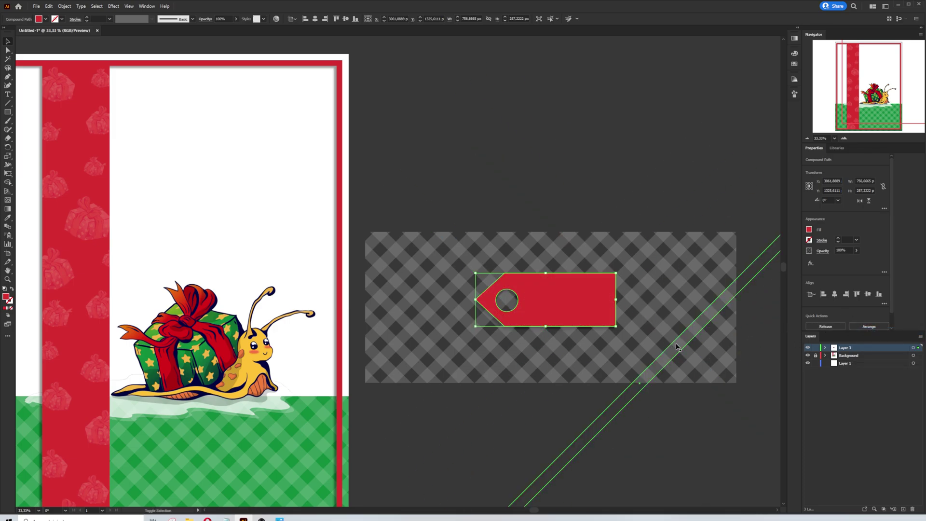
left_click(677, 346, "shift")
scroll(886, 280, "down", 2)
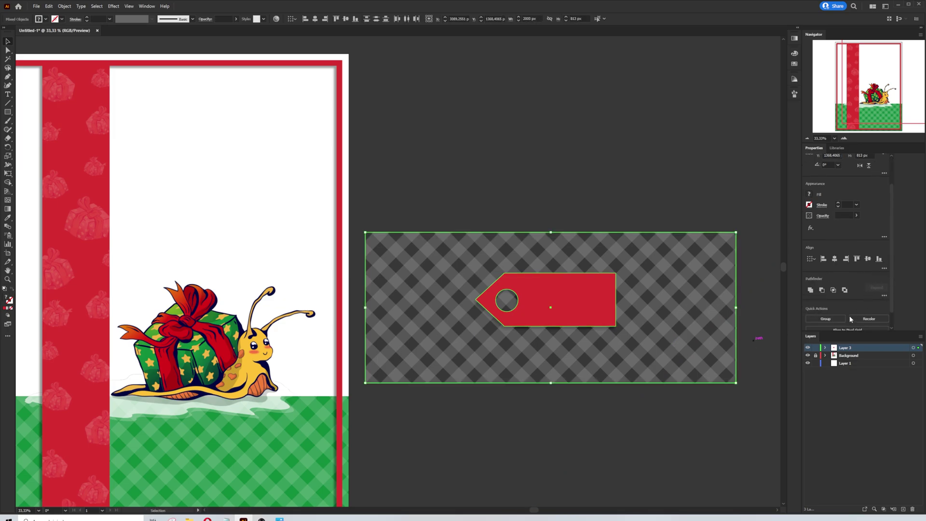
key("ctrl+7")
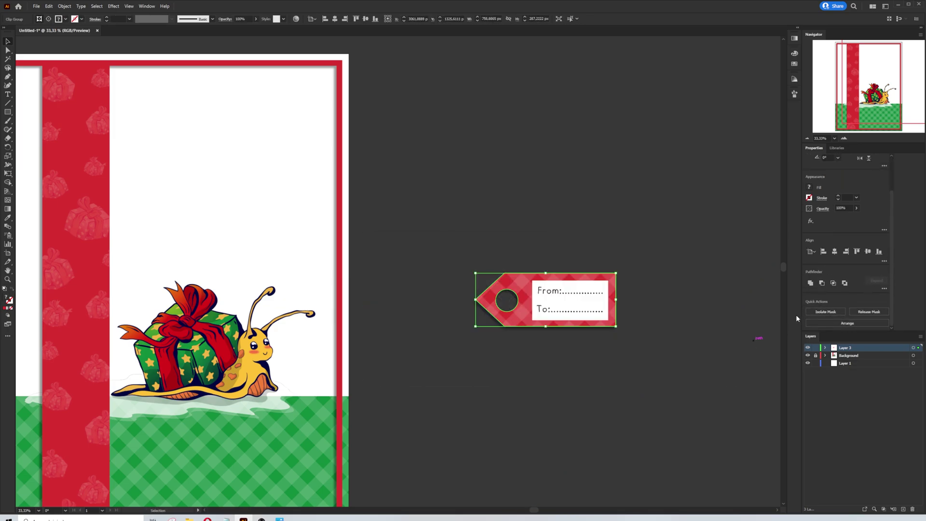
left_click(702, 303)
Step: Group all parts of the gift tag and move the group onto the card's green base below the snail
left_click_drag(691, 188, 444, 392)
key("a")
left_click(548, 386)
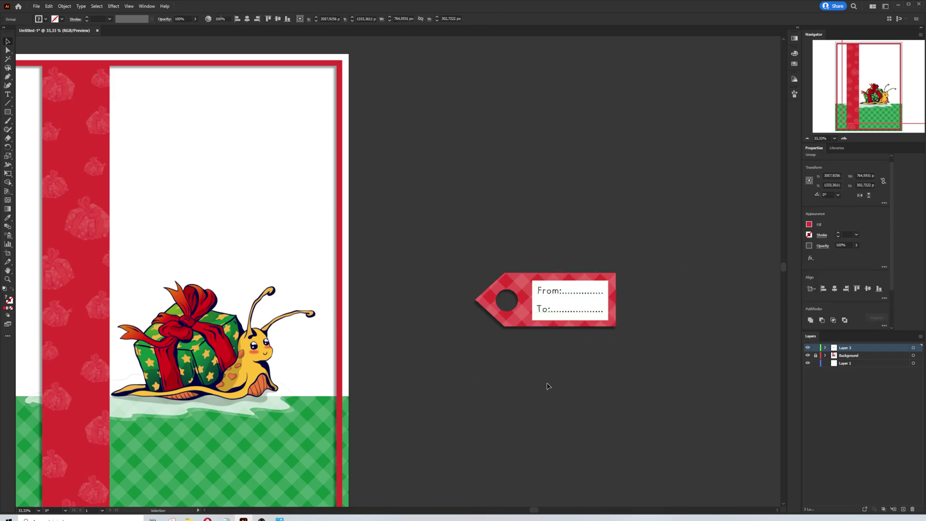
scroll(570, 365, "down", 2)
left_click_drag(636, 385, 675, 331)
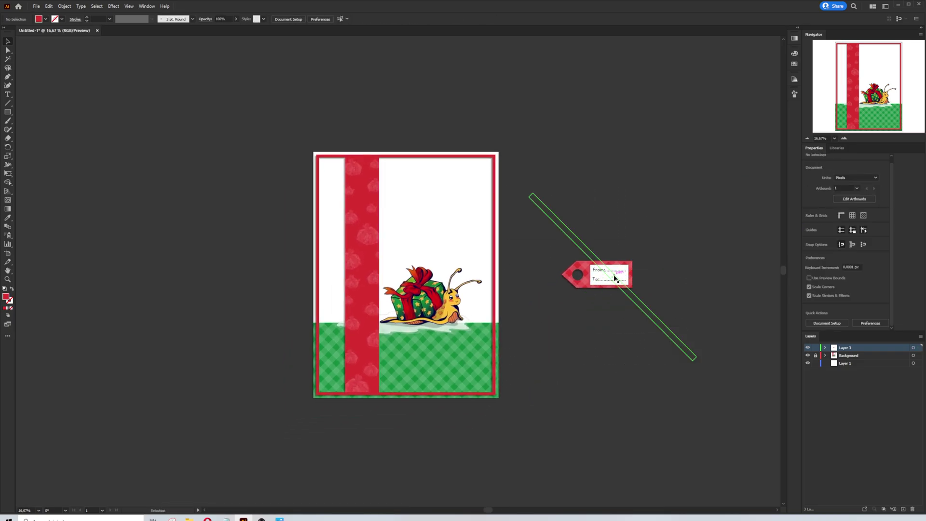
left_click_drag(616, 278, 456, 363)
key("ctrl+plus")
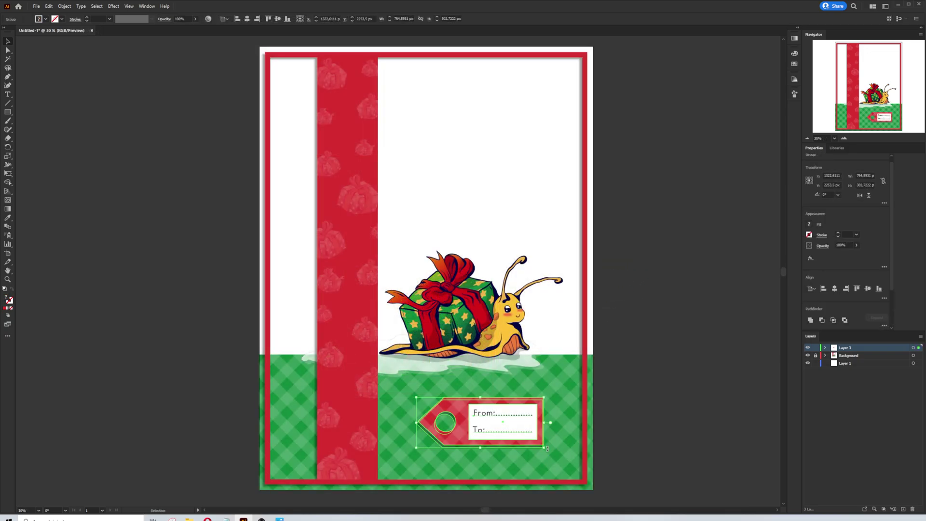
Step: Rotate the gift tag slightly clockwise and shift it a little closer to the frame's lower-right corner
left_click_drag(547, 449, 534, 466)
left_click(593, 425)
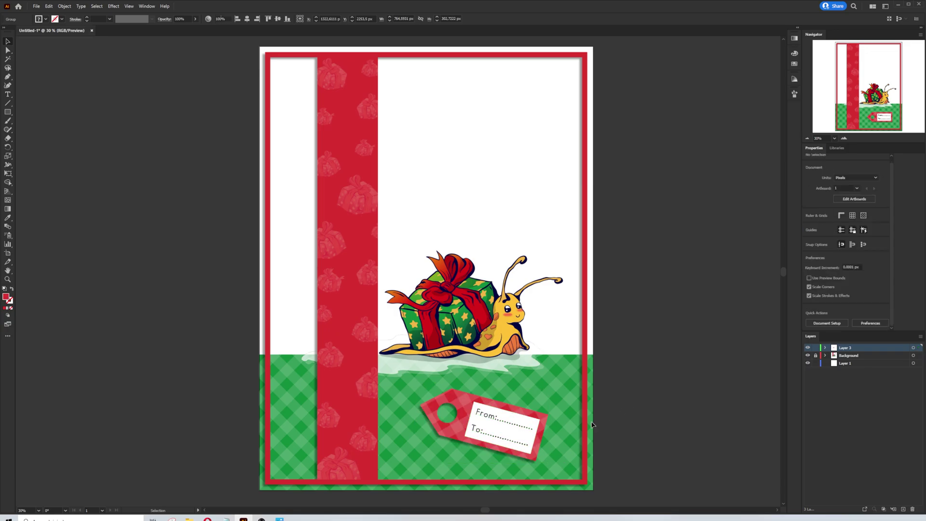
left_click_drag(499, 426, 506, 431)
left_click(668, 413)
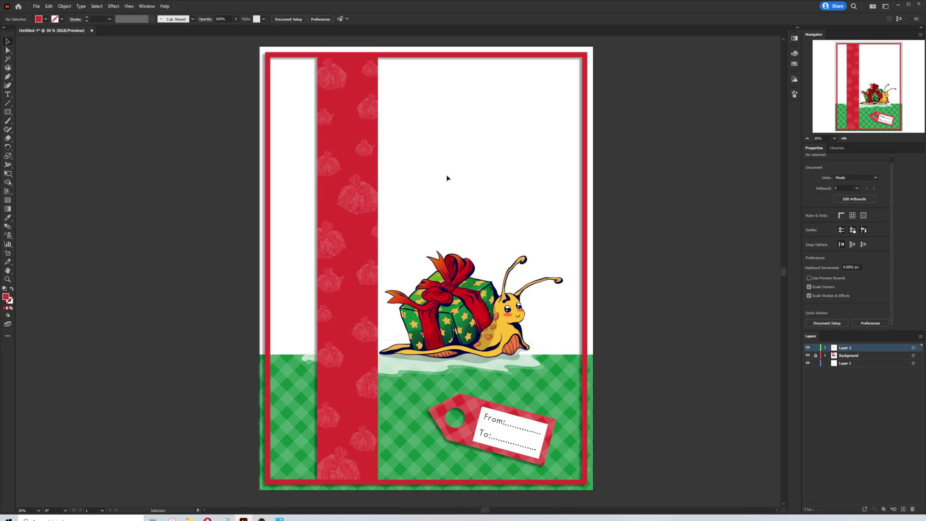
Step: Create an ellipse about 1409 by 597 px above the snail, overlapping the red stripe, and fill it white
left_click(8, 113)
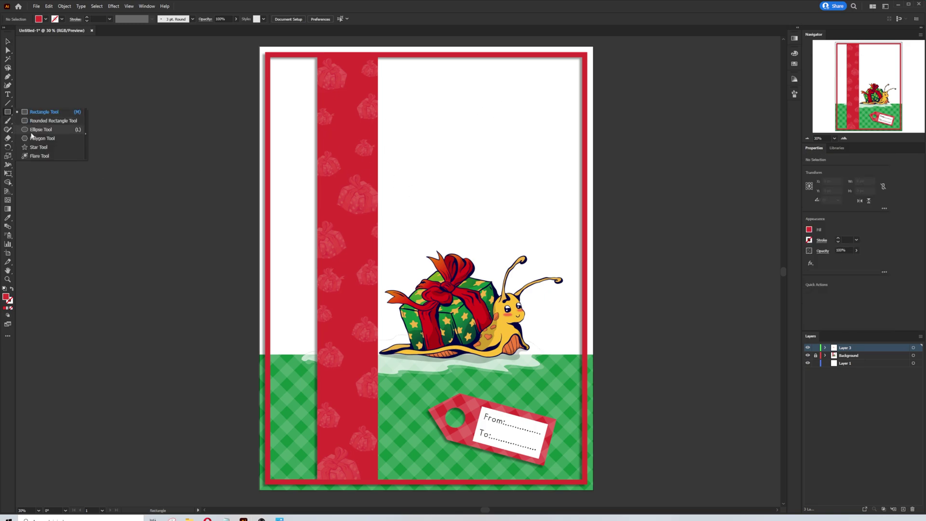
left_click(44, 129)
left_click_drag(345, 112, 606, 224)
left_click_drag(526, 183, 496, 167)
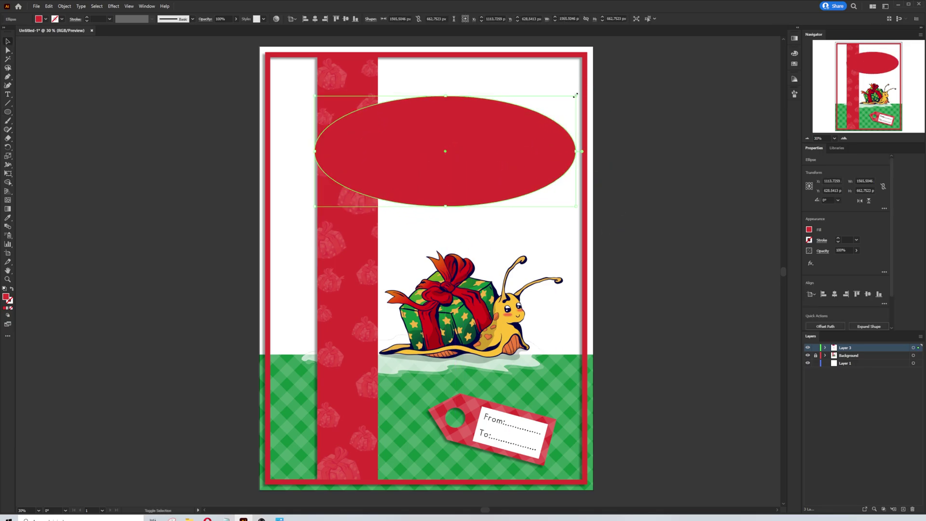
left_click_drag(576, 96, 553, 107)
left_click_drag(488, 150, 525, 170)
left_click(809, 230)
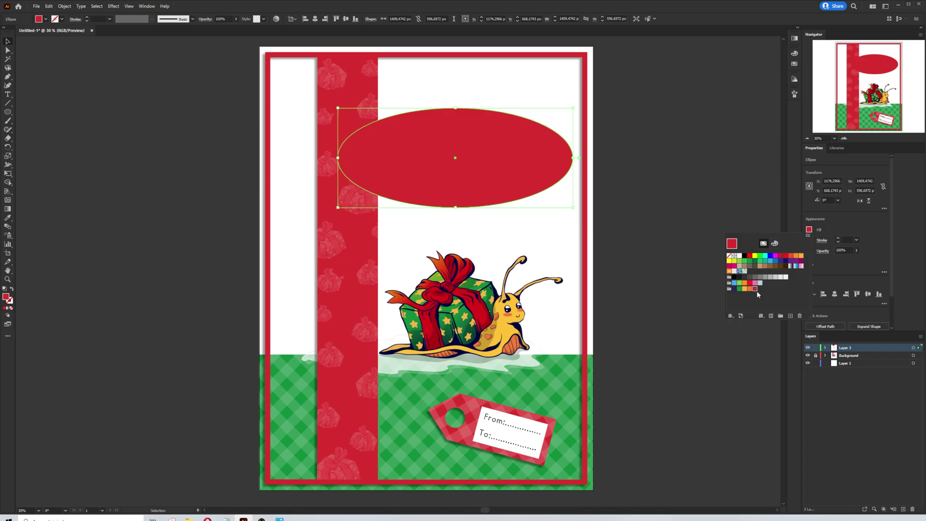
left_click(740, 256)
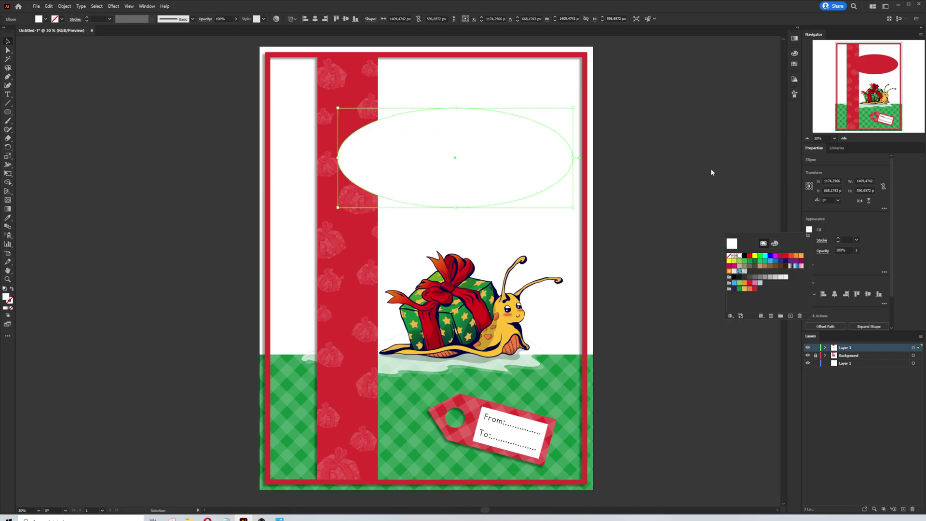
Step: Create an inner ellipse with Offset Path at -30 px from the white ellipse, keeping miter joins
scroll(857, 282, "down", 2)
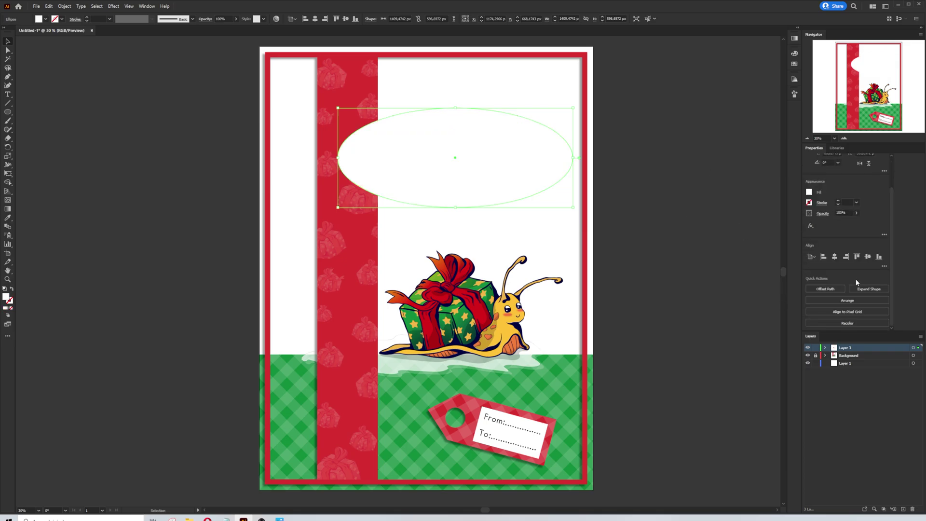
left_click(828, 289)
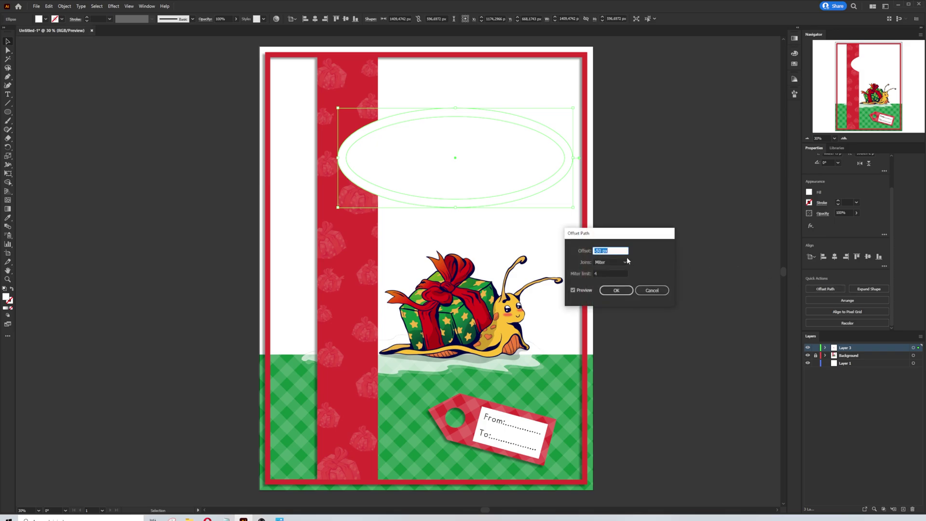
type("-30")
key("Tab")
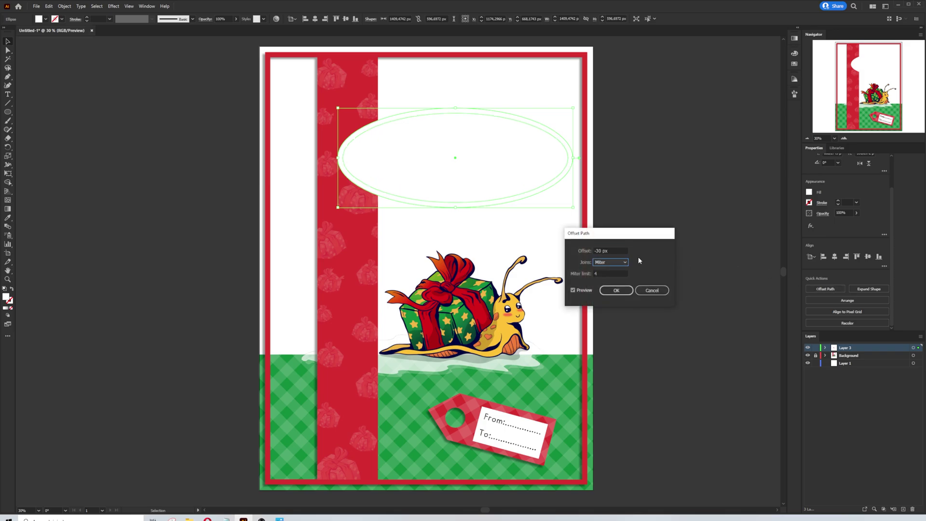
left_click(617, 290)
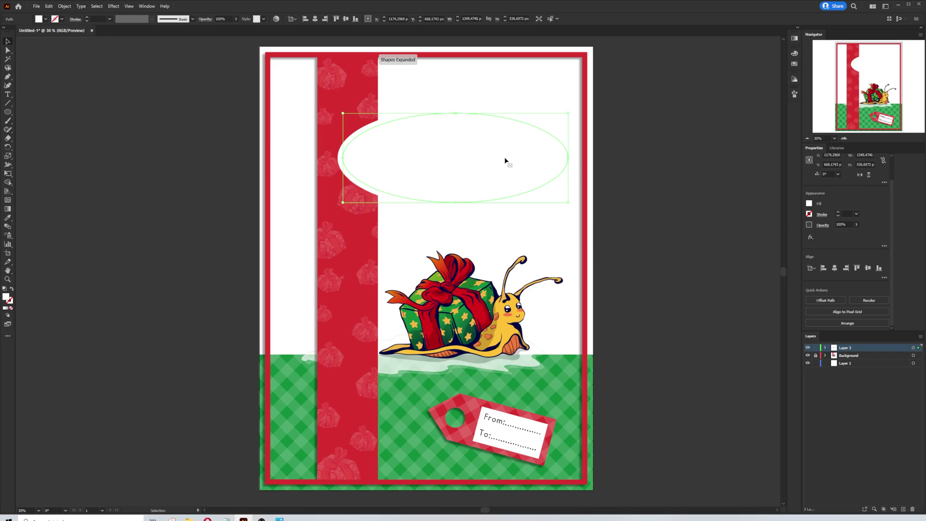
Step: Remove the inner ellipse's fill and give it a red 10 pt stroke
left_click(810, 204)
left_click(731, 230)
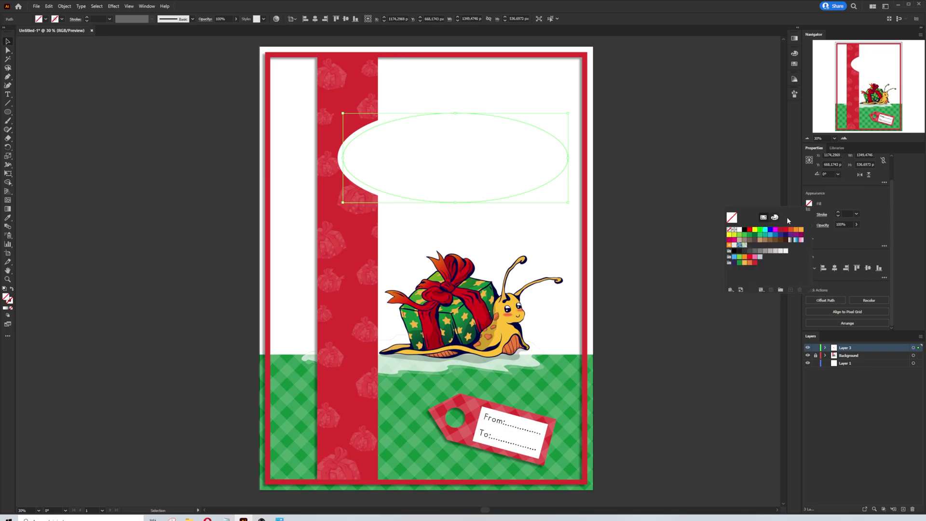
left_click(810, 214)
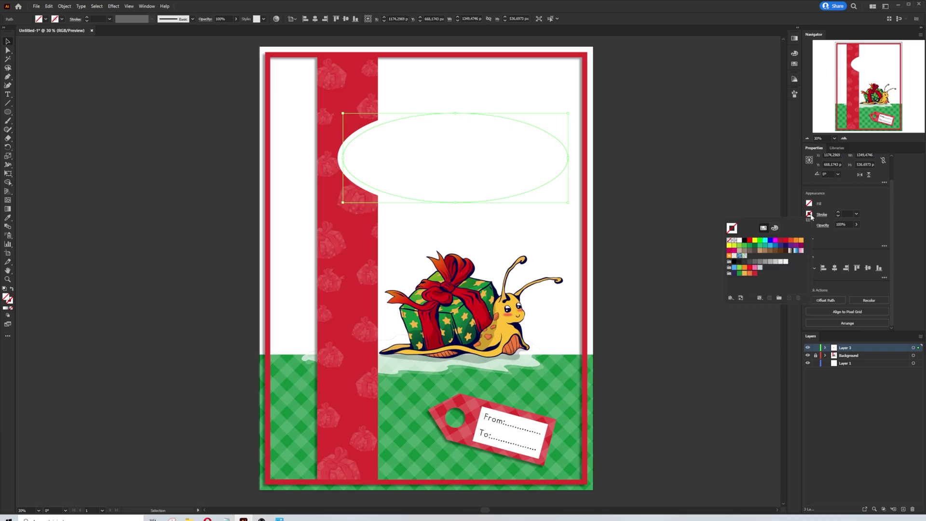
left_click(755, 274)
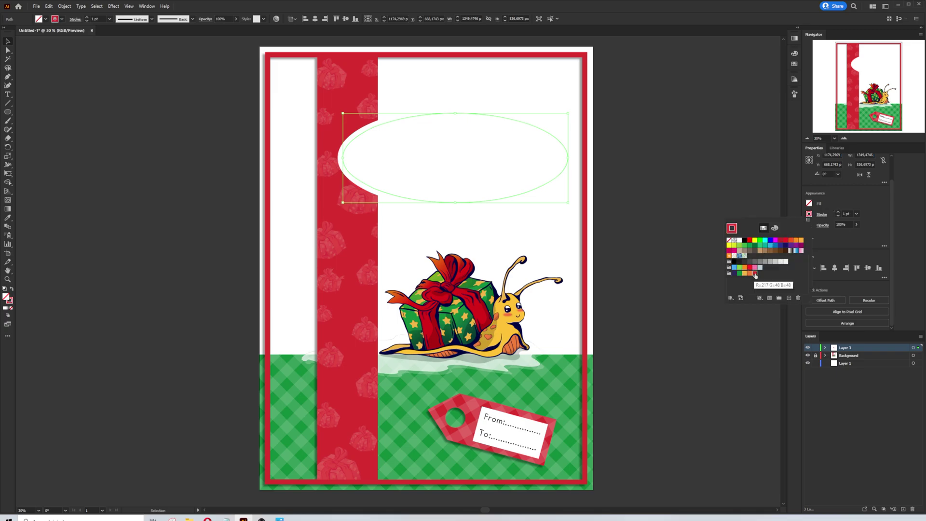
double_click(847, 214)
type("10")
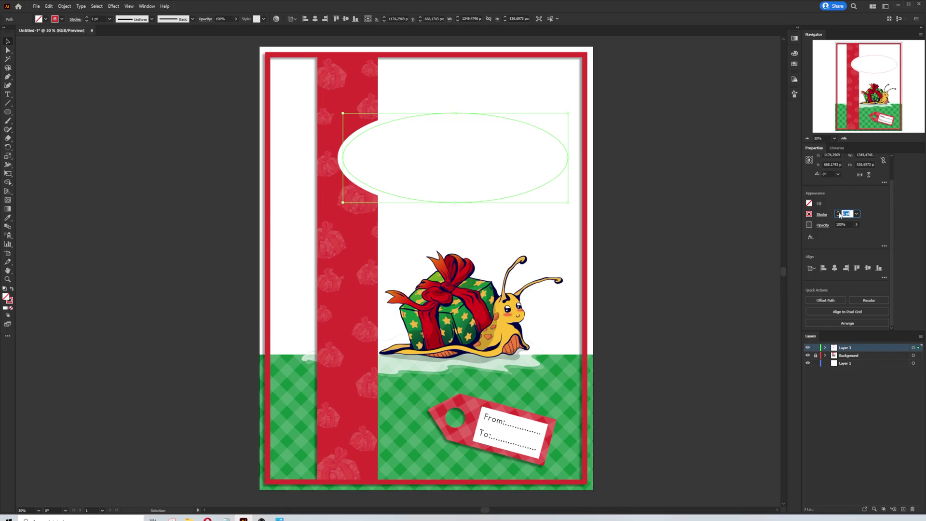
key("Return")
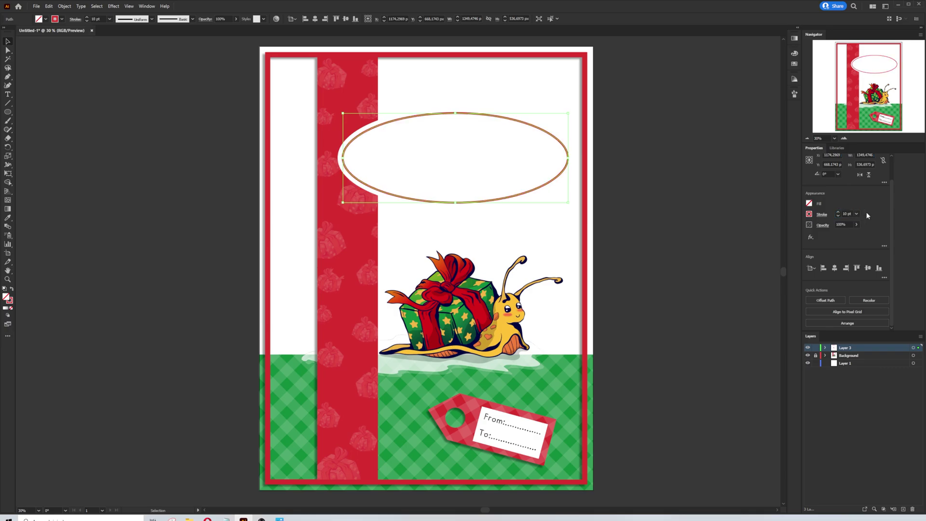
Step: Make the inner ellipse's red outline a dashed line with 40 pt dashes and wider gaps between them
left_click(824, 214)
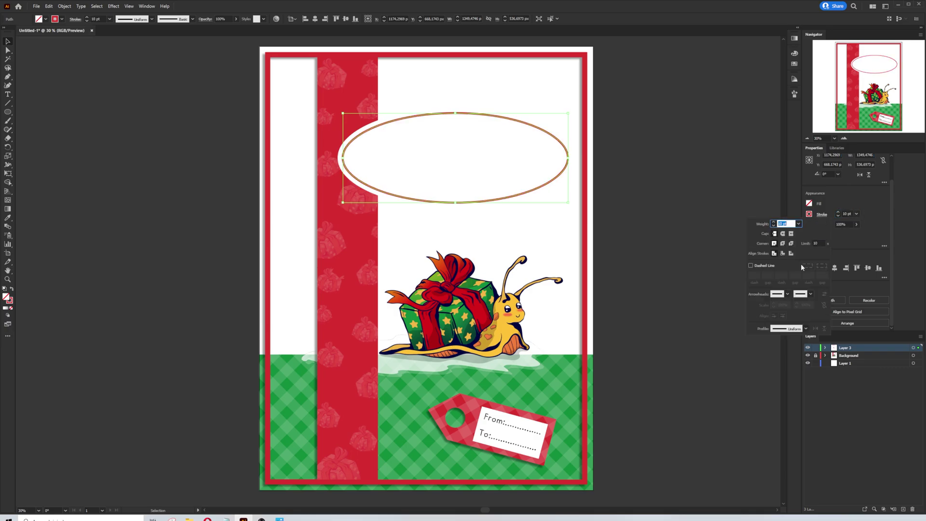
left_click(756, 266)
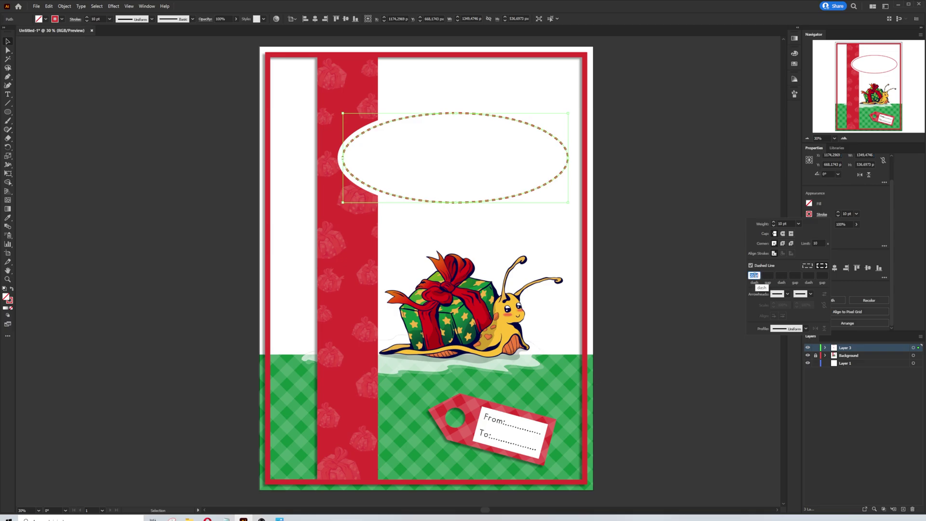
left_click(687, 300)
left_click(538, 192)
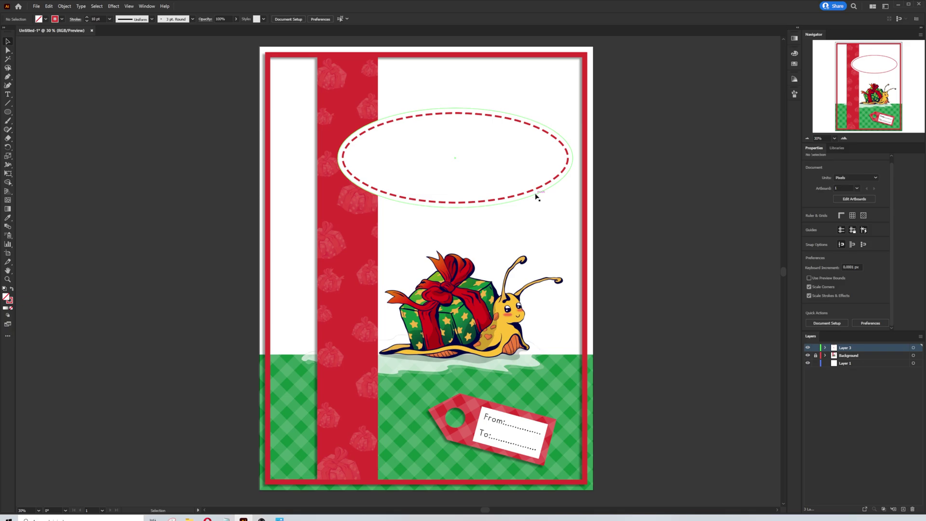
left_click(822, 235)
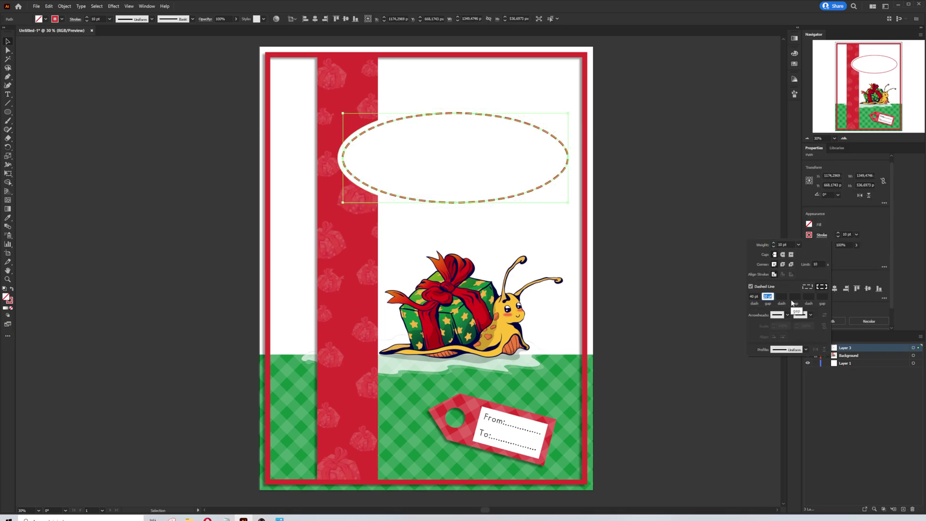
left_click(678, 303)
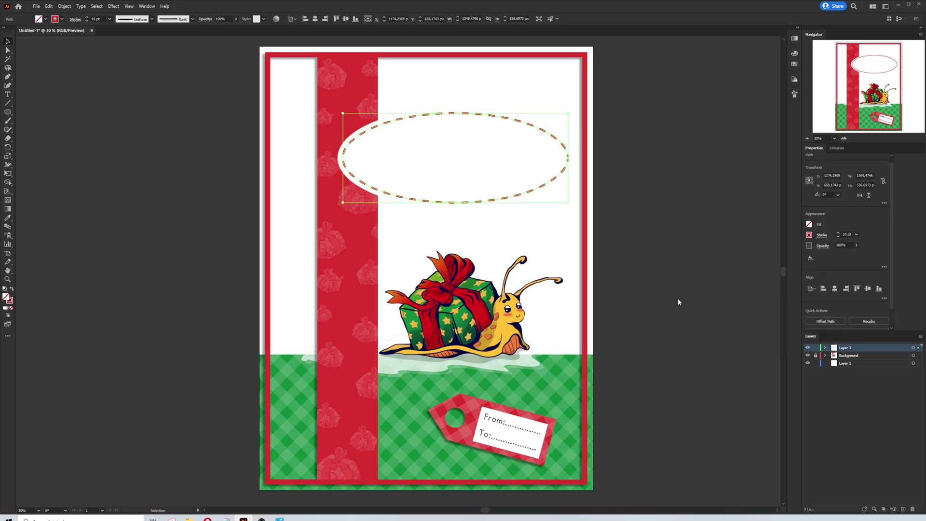
Step: Duplicate the white ellipse, offset the copy slightly down and to the left, and fill it black
left_click(489, 167)
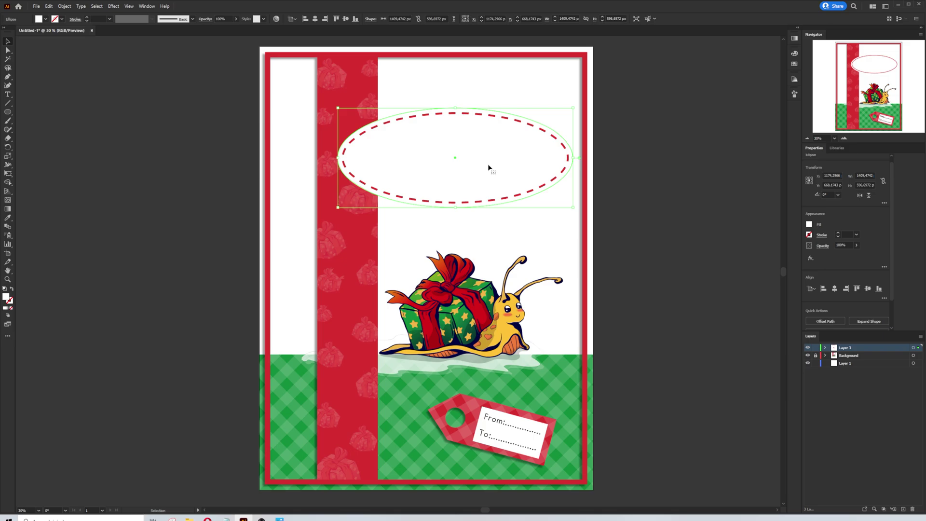
key("a")
key("v")
left_click_drag(484, 165, 483, 168)
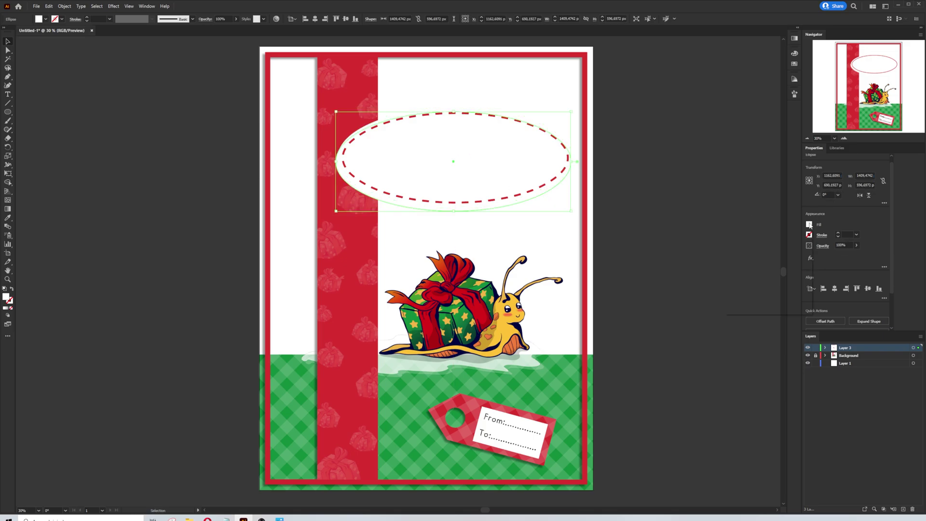
left_click(810, 225)
left_click(744, 251)
Step: Apply a Gaussian Blur to the black ellipse and set its opacity to 40%
left_click(113, 5)
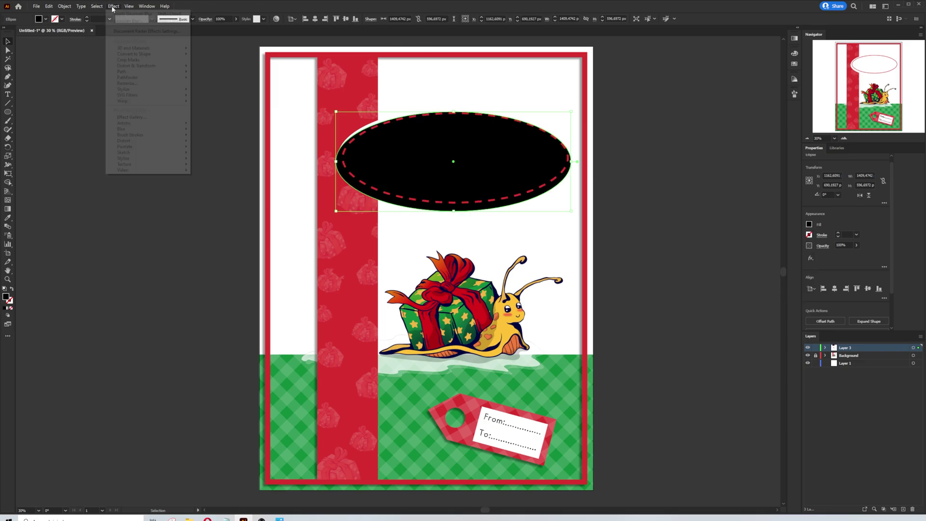
left_click(126, 24)
left_click(451, 251)
left_click(459, 251)
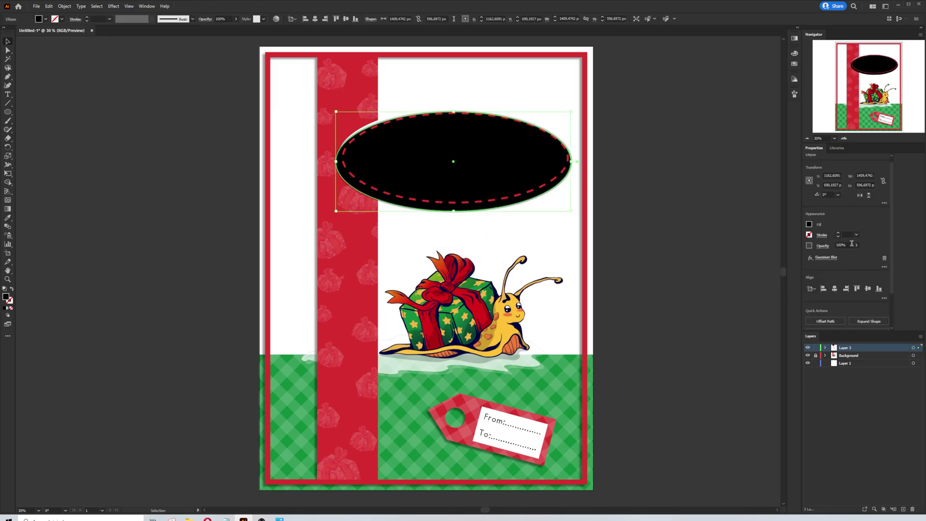
left_click_drag(851, 245, 784, 247)
type("40")
key("Return")
Step: Arrange the blurred ellipse behind the white label and shift it about 18 px to the left as a shadow
scroll(850, 291, "down", 2)
left_click(850, 291)
left_click(826, 325)
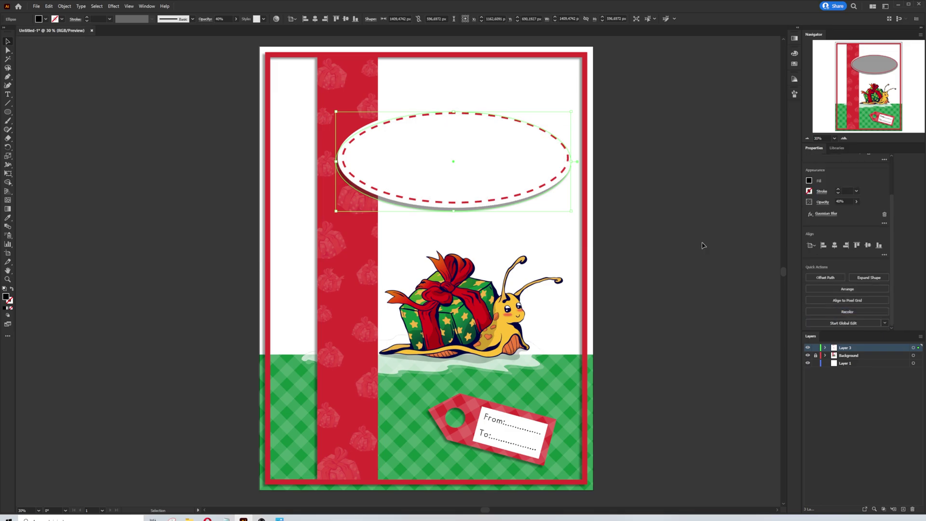
left_click(703, 244)
left_click_drag(388, 199, 386, 200)
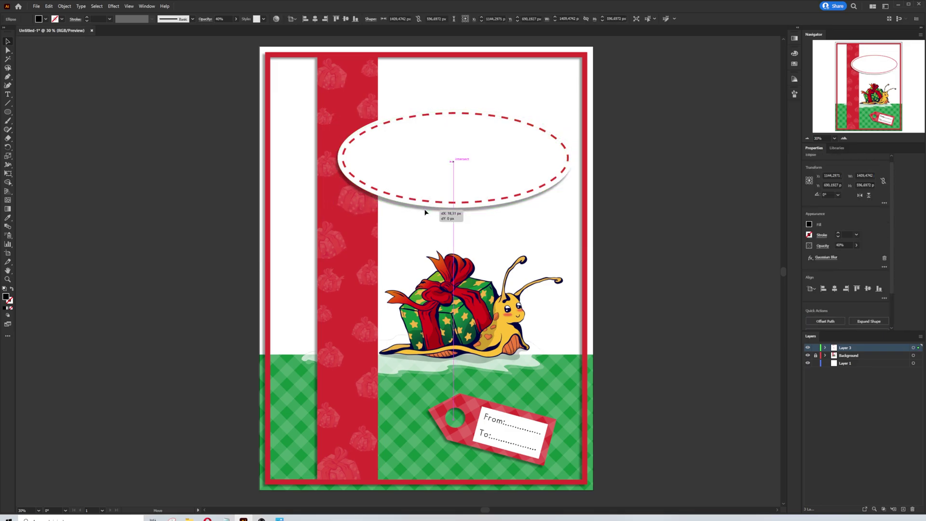
left_click(677, 222)
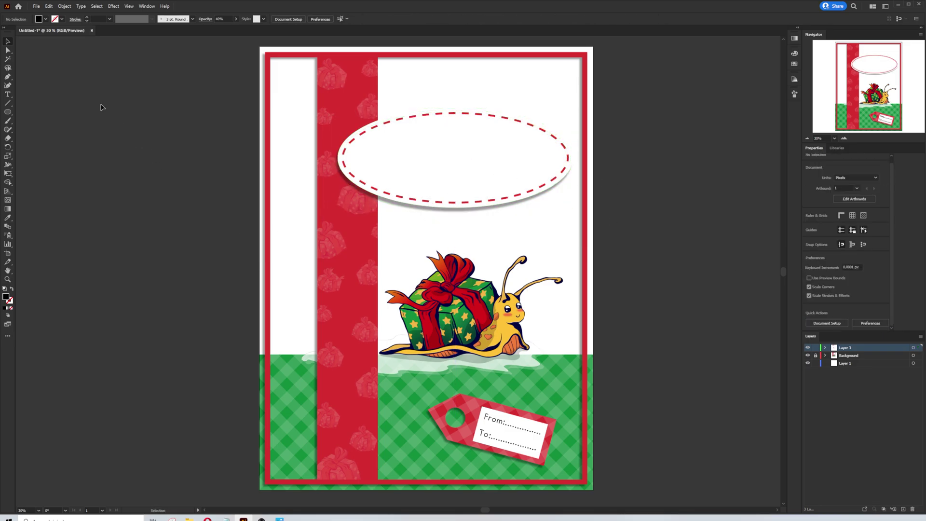
Step: Create a text area about 1352 by 511 px beside the card with "Merry" and "Chrtistmas" on two lines
left_click(9, 95)
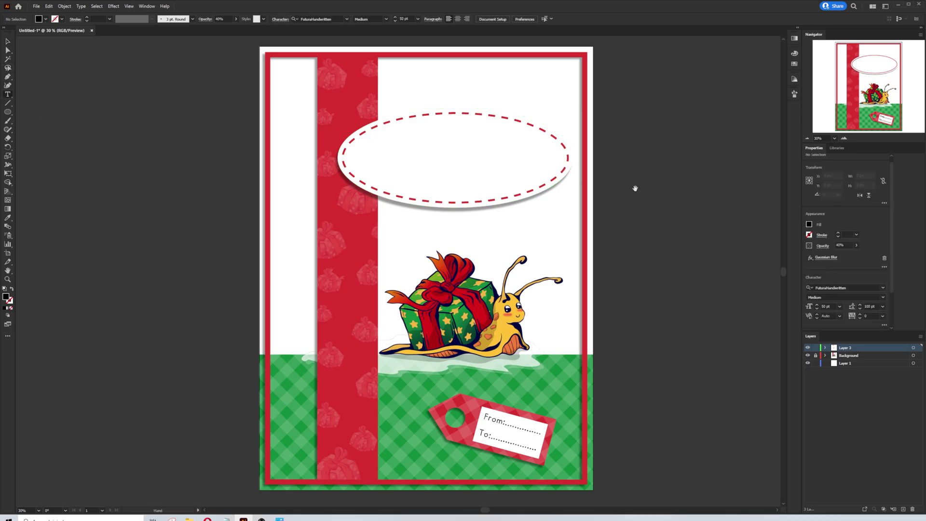
scroll(542, 145, "right", 3)
left_click_drag(530, 152, 756, 237)
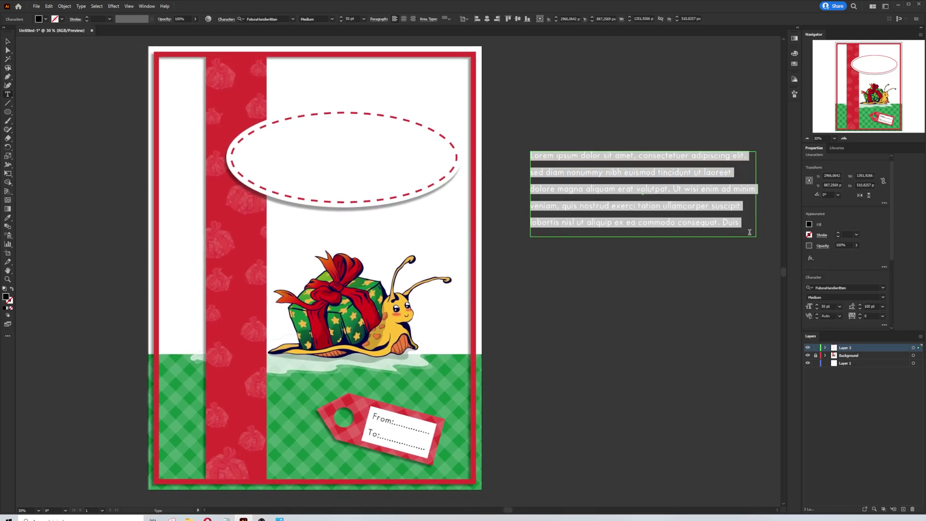
type("Merry")
Step: Set the second text line in the Aishiteru Lover font at 200 pt
double_click(608, 182)
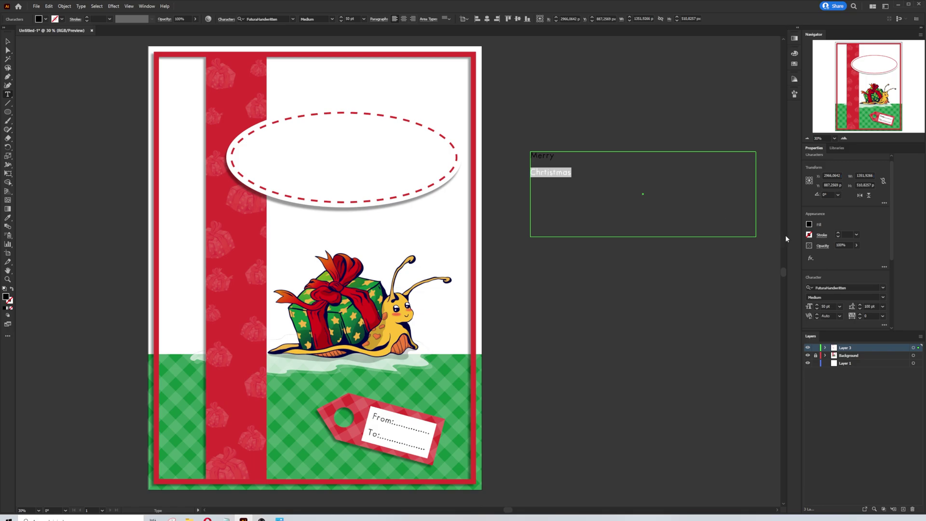
left_click(884, 288)
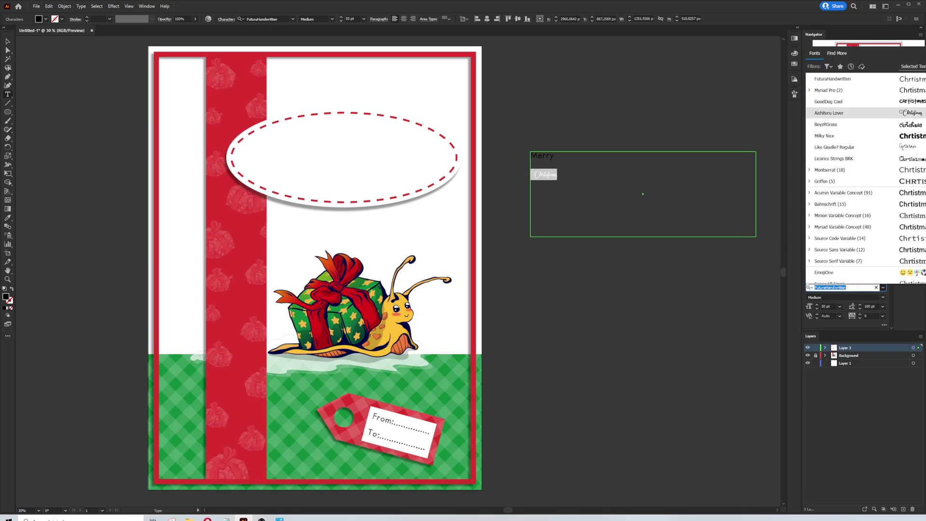
left_click(830, 113)
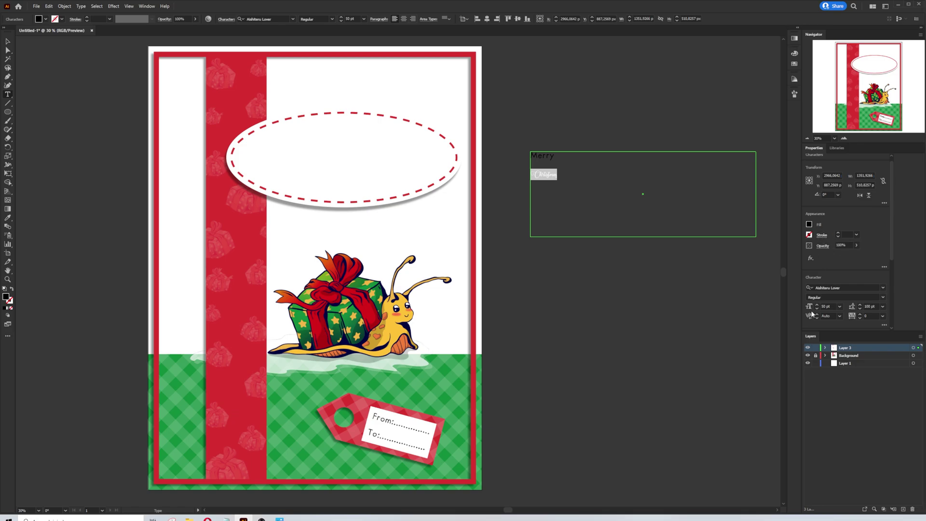
left_click(817, 305)
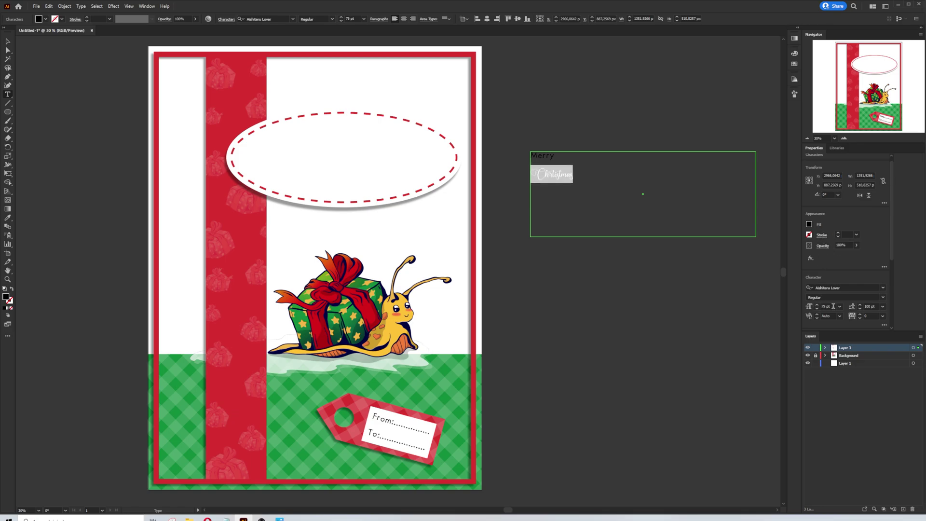
left_click_drag(834, 306, 811, 306)
type("200")
key("Return")
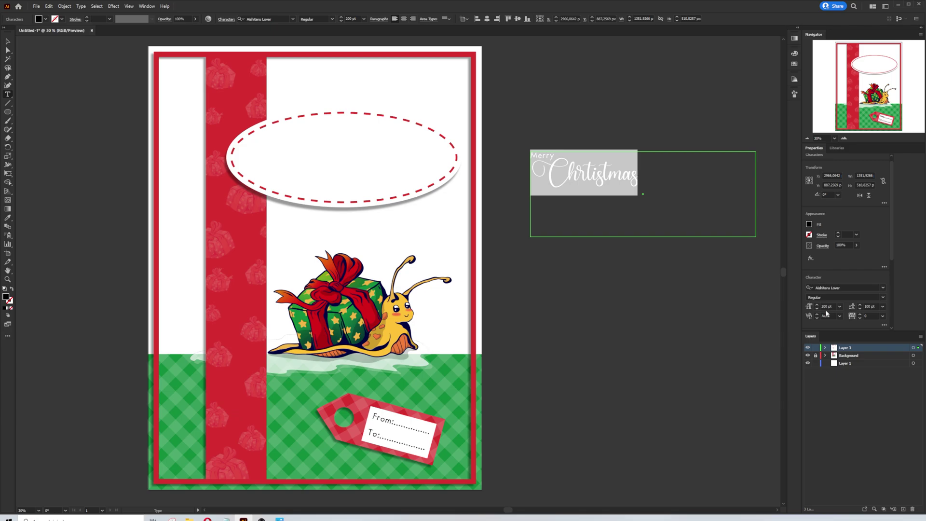
Step: Stretch the script word to a horizontal scale of 146%
left_click(859, 379)
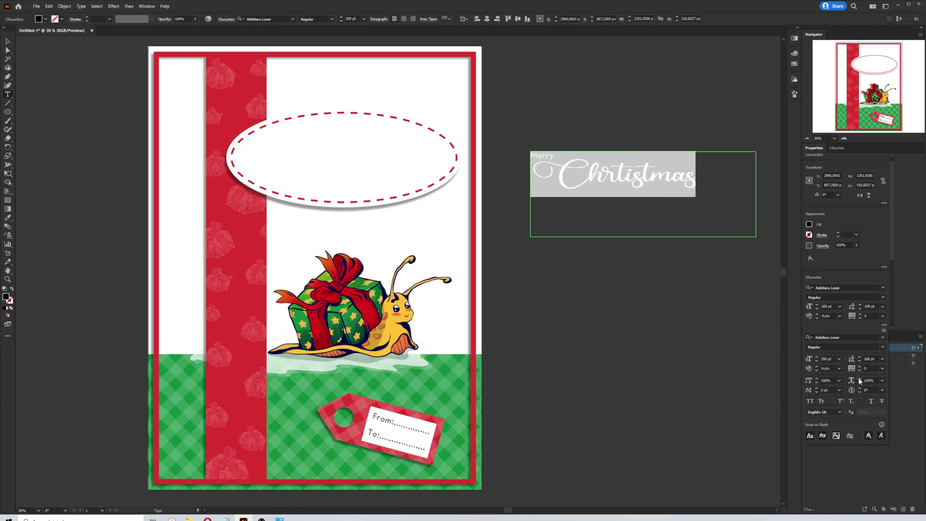
left_click(859, 382)
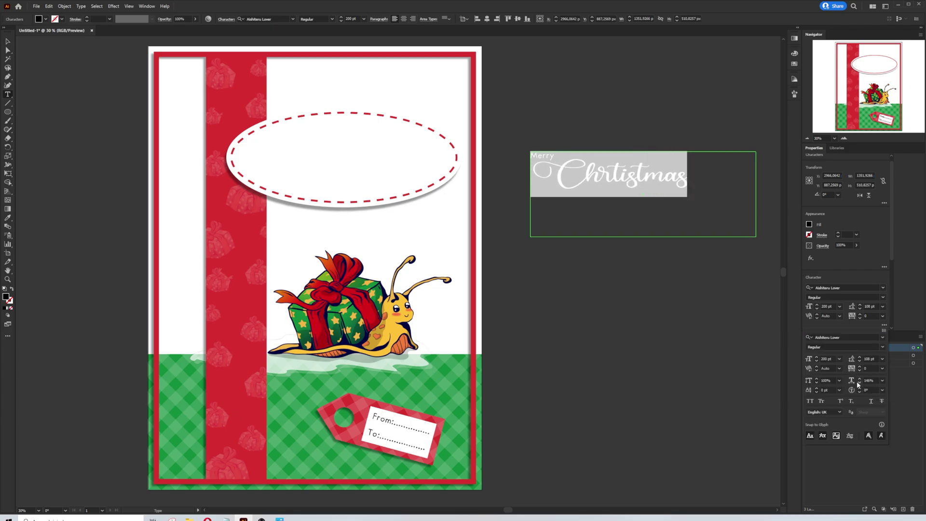
left_click(715, 228)
Step: Enlarge the word "Merry" and set the script line's leading to 200 pt
left_click_drag(558, 155, 530, 156)
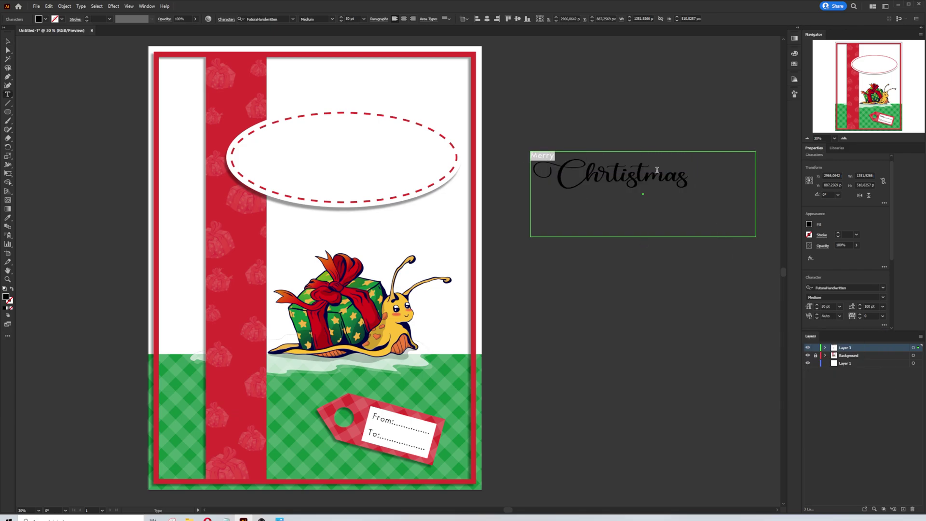
left_click(817, 304)
triple_click(628, 176)
left_click(860, 304)
type("5")
mouse_move(864, 306)
left_mouse_down()
mouse_move(876, 307)
mouse_move(867, 306)
left_mouse_up()
type("0")
key("Return")
type("200")
key("Return")
Step: Correct the script word's spelling to "Christmas" and replace the first line with "MERRY" in capitals
left_click(614, 195)
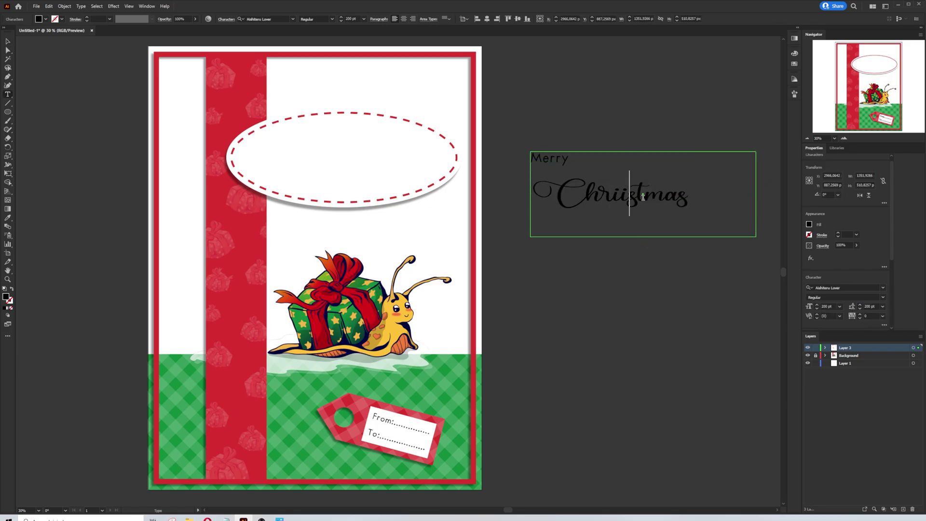
key("BackSpace")
key("ctrl+Home")
key("shift+End")
type("MERRY")
key("Escape")
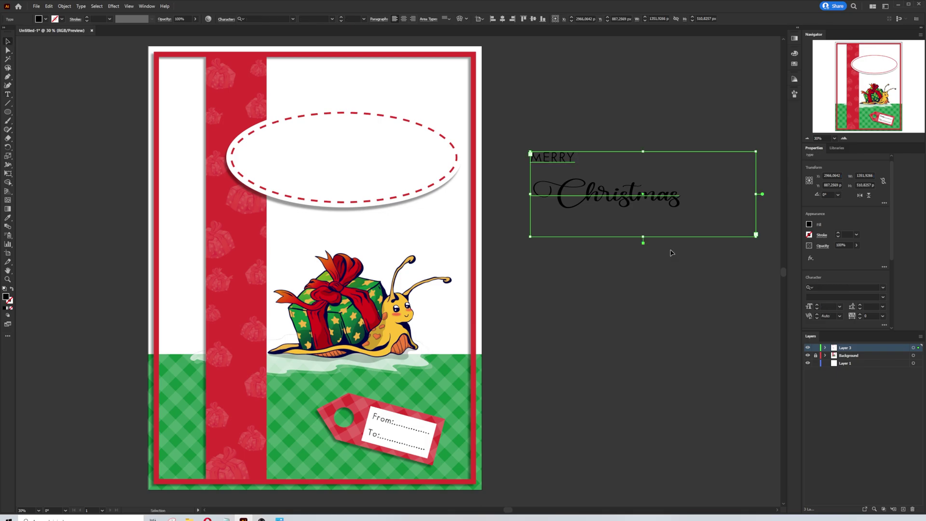
Step: Expand the greeting text into outlines and ungroup it so MERRY and Christmas are separate objects
left_click(64, 6)
left_click(83, 94)
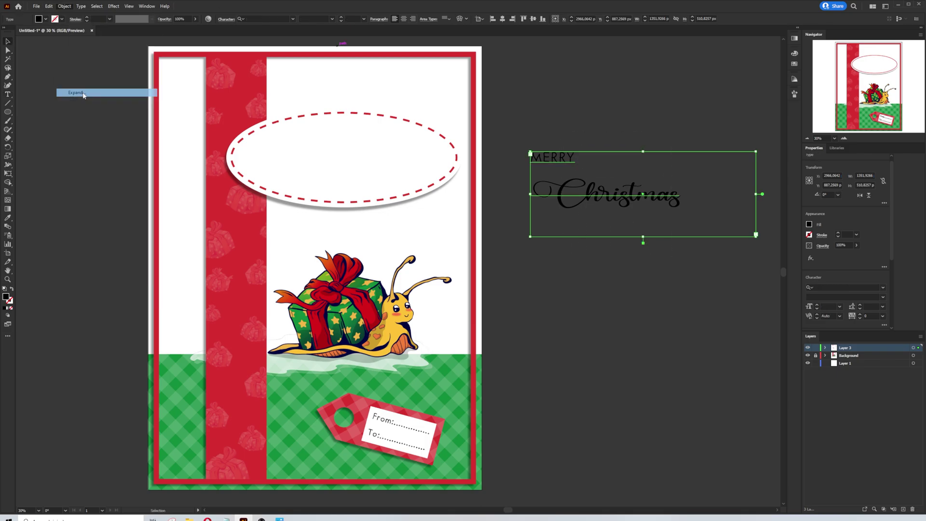
left_click(482, 326)
left_click(550, 242)
right_click(555, 164)
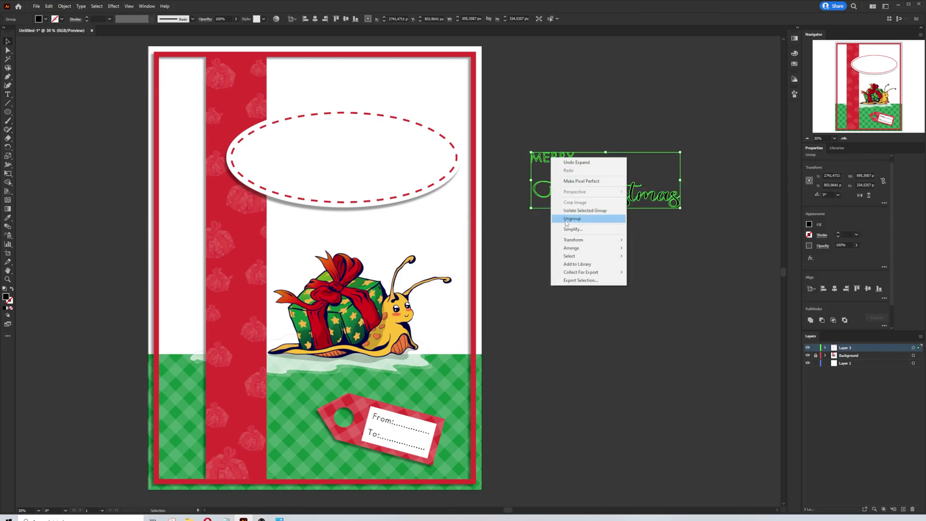
left_click(576, 209)
left_click(573, 155)
left_click(610, 231)
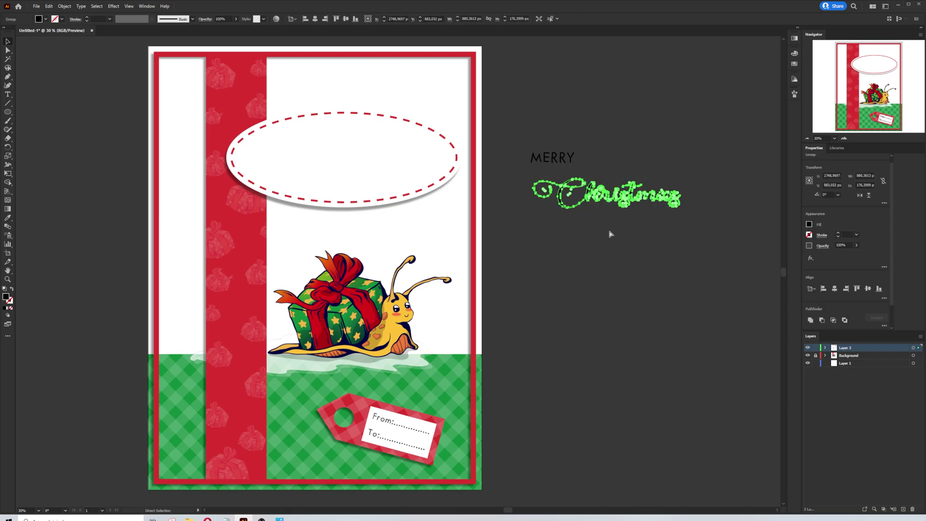
Step: Place MERRY centrally above the script word and scale up Christmas
left_click_drag(571, 165, 628, 174)
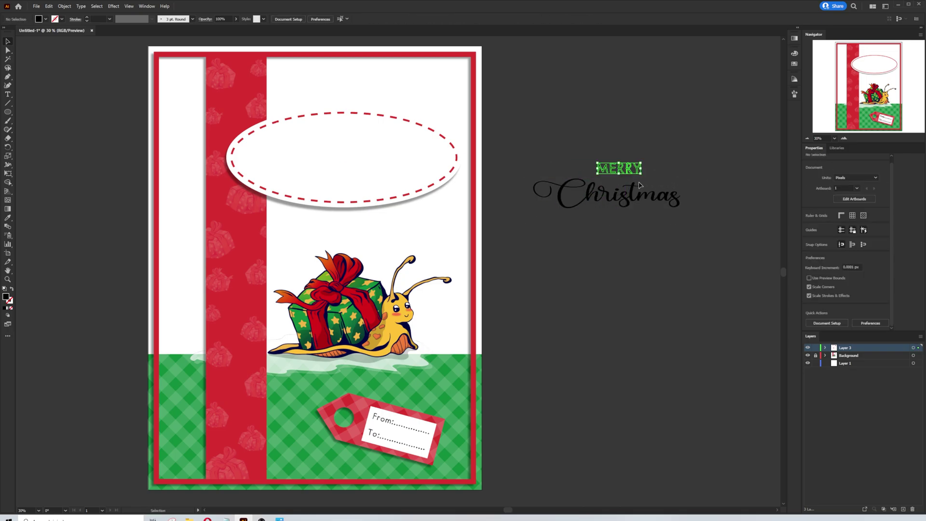
left_click(691, 232)
left_click_drag(690, 229, 541, 183)
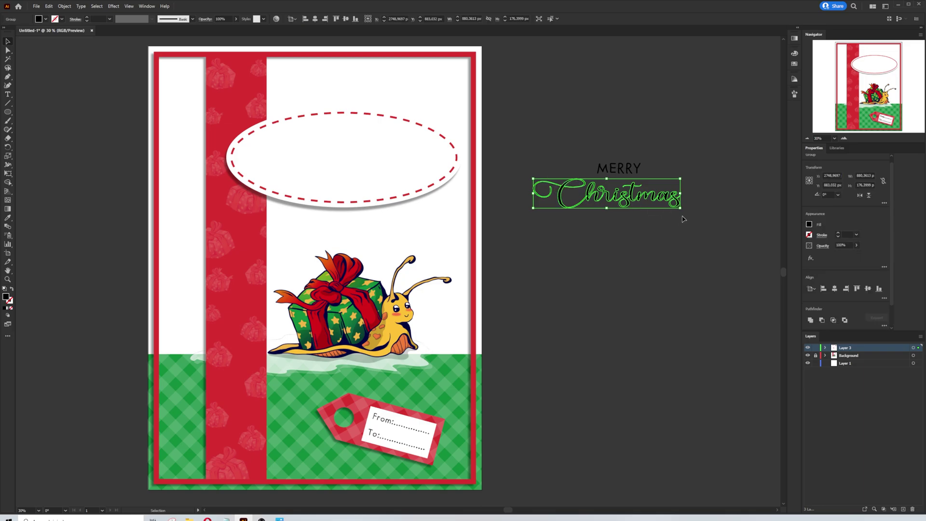
left_click_drag(681, 210, 638, 201)
Step: Move both greeting words together into the dashed oval label on the card
left_click(717, 246)
left_click_drag(717, 246, 622, 167)
left_click_drag(637, 208, 366, 171)
left_click(367, 189)
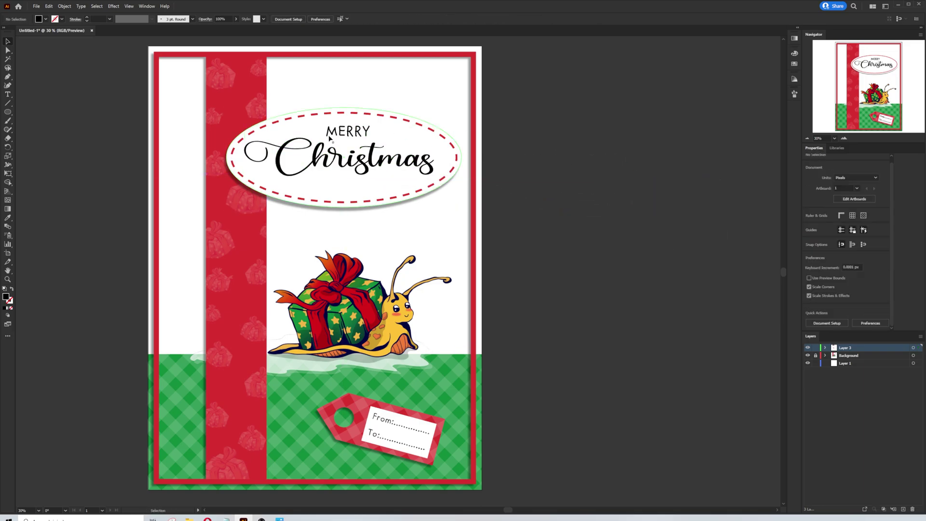
Step: Lower MERRY and make Christmas slightly smaller so the greeting sits centred inside the oval
left_click_drag(350, 137, 378, 173)
left_click(564, 178)
left_click(364, 163)
left_click(555, 174)
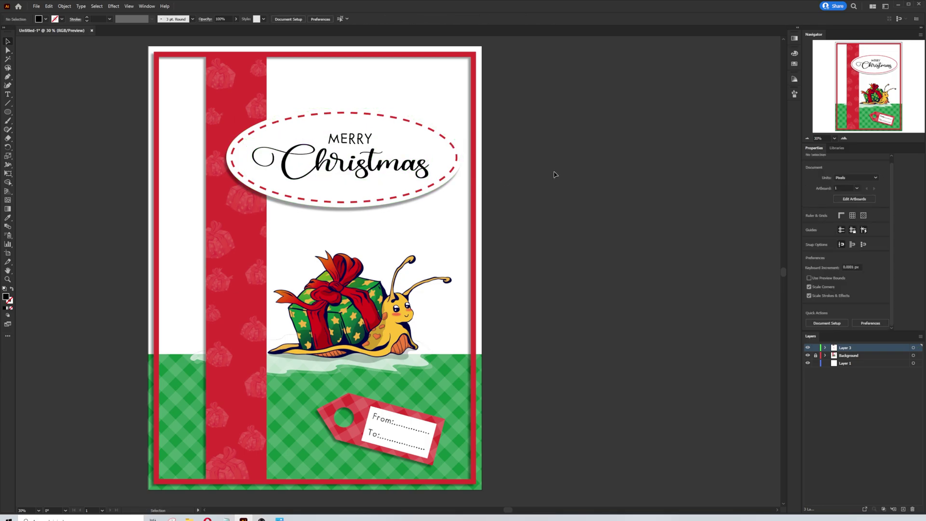
Step: Place the plain light grey paper image from the Texture (Image) library on the empty canvas beside the card
left_click(837, 148)
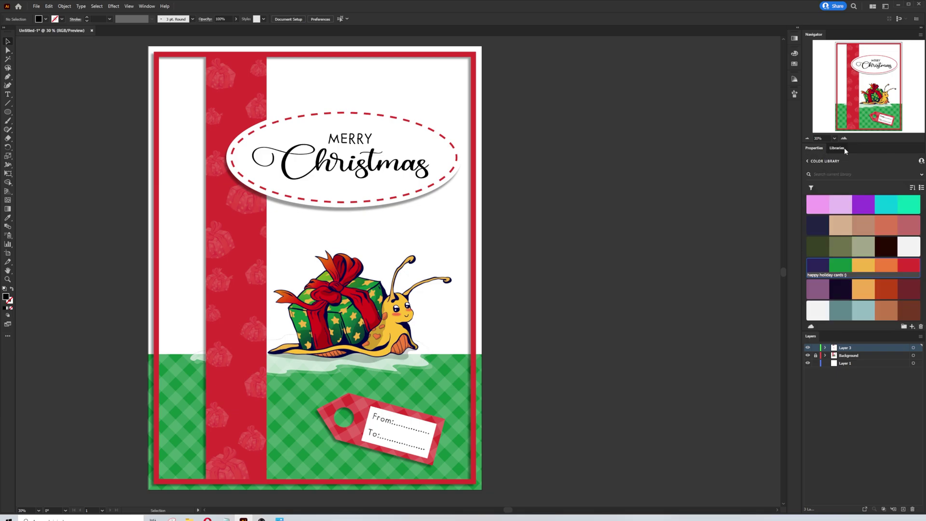
left_click(804, 164)
left_click(818, 249)
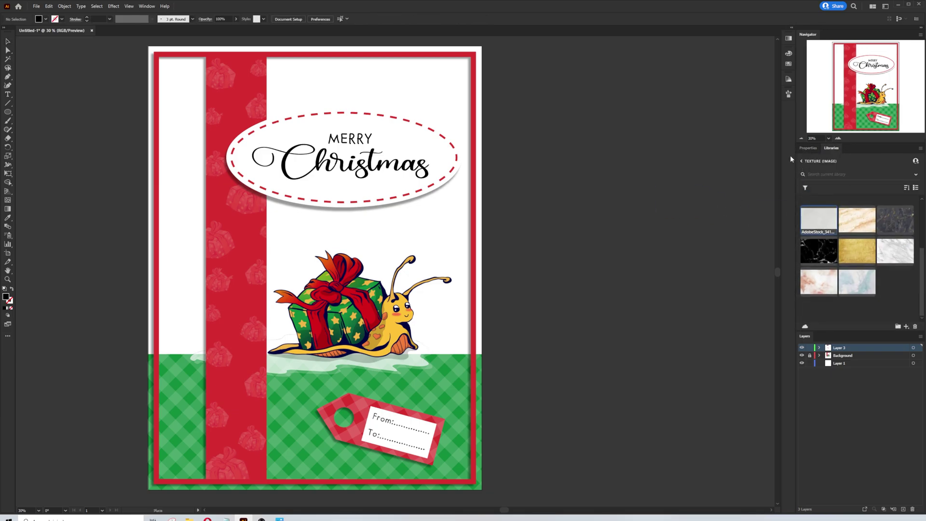
left_click_drag(511, 46, 761, 213)
left_click(807, 148)
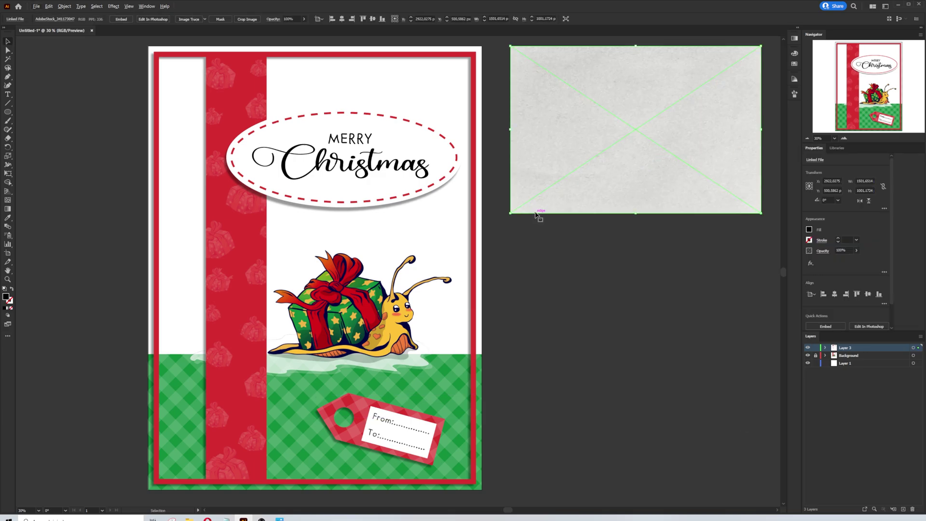
Step: Rotate the paper texture 90° to portrait, move it over the card and enlarge it to cover the whole artboard
left_click_drag(505, 217, 597, 261)
left_click_drag(662, 297, 768, 488)
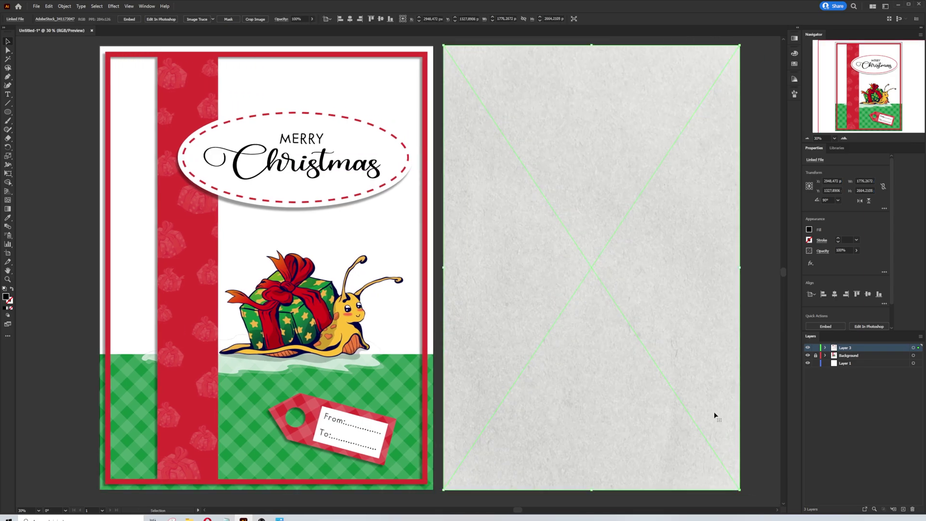
left_click_drag(673, 325, 338, 318)
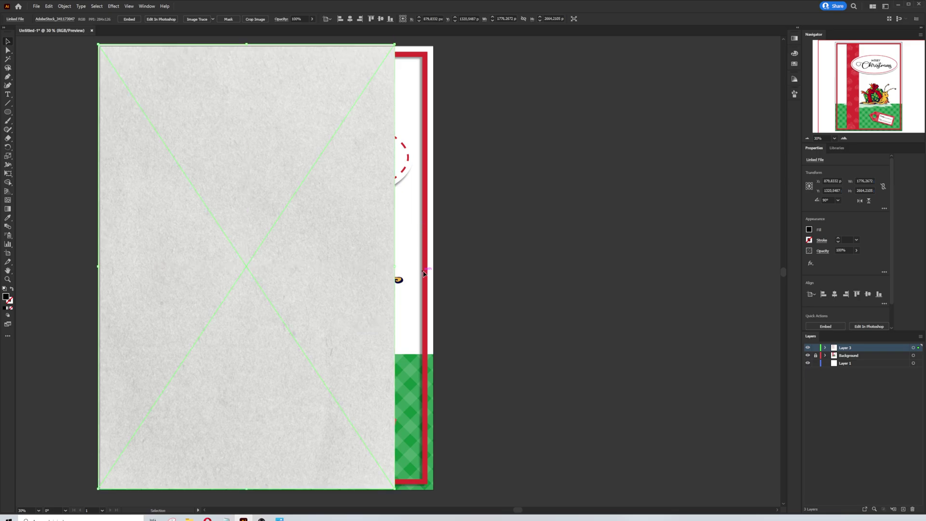
left_click_drag(396, 491, 459, 501)
scroll(490, 403, "up", 4)
scroll(447, 325, "down", 1)
left_click_drag(447, 326, 433, 312)
left_click_drag(509, 300, 647, 295)
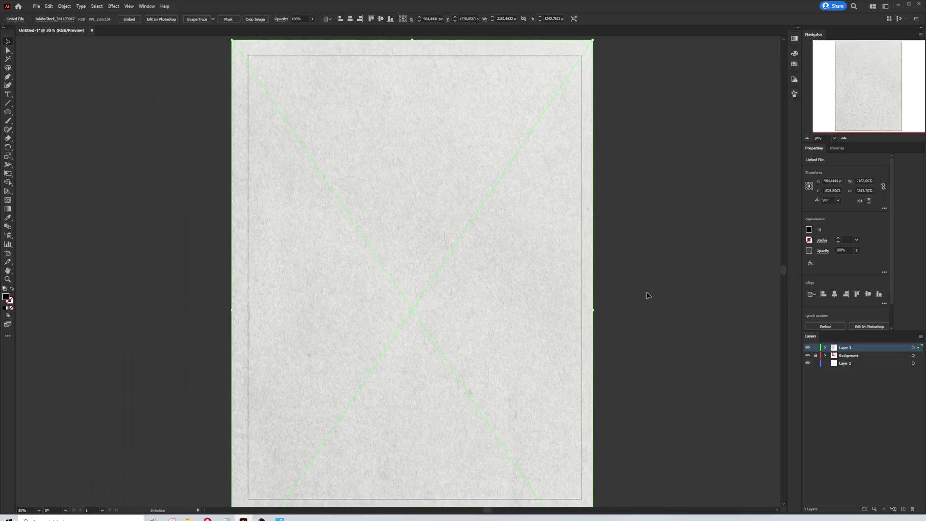
Step: Create a new layer above the others and move the paper texture onto it
left_click(903, 510)
left_click_drag(918, 355, 919, 347)
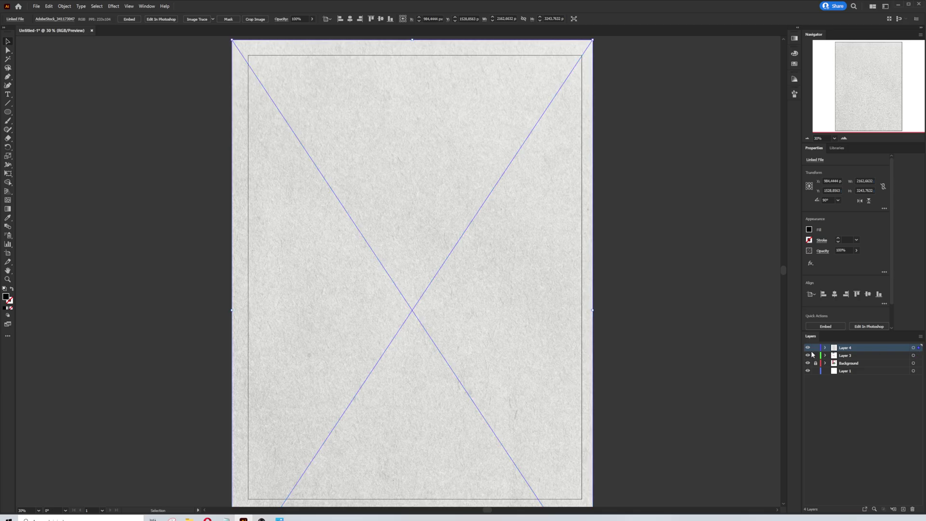
left_click(759, 318)
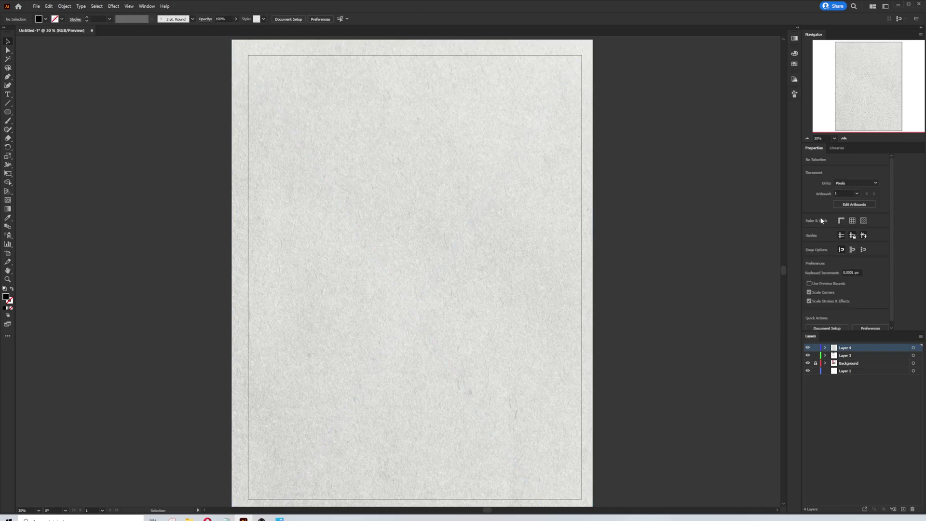
Step: Set the paper texture's blending mode to Multiply and lower its opacity to 56%
scroll(854, 207, "down", 1)
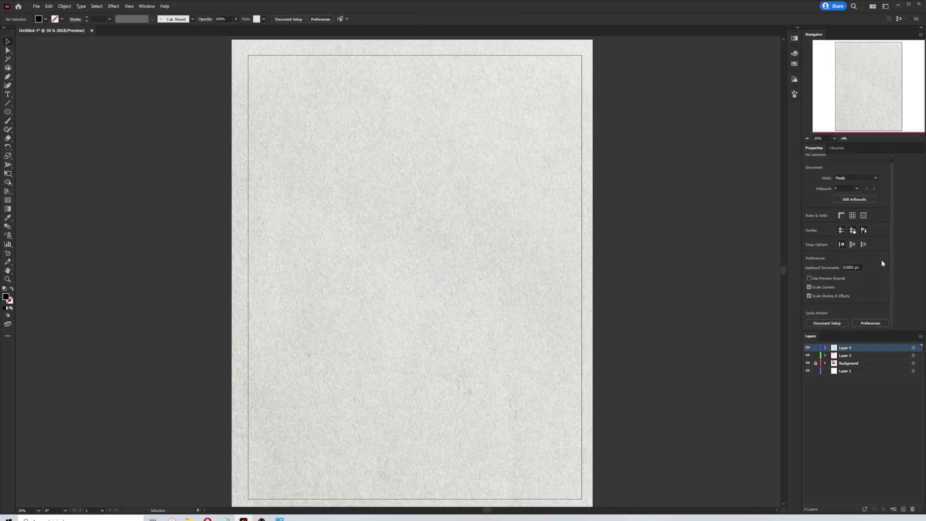
left_click(507, 207)
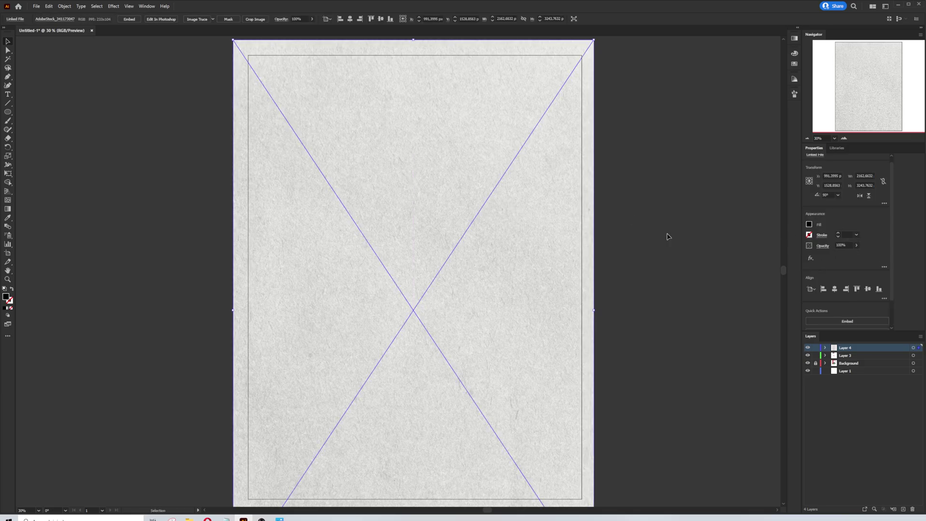
left_click(823, 246)
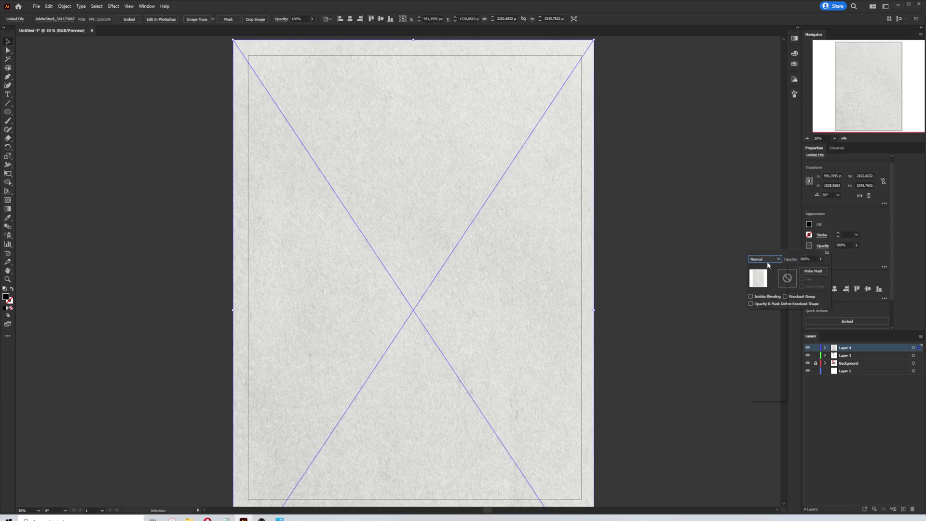
left_click(766, 260)
left_click(765, 285)
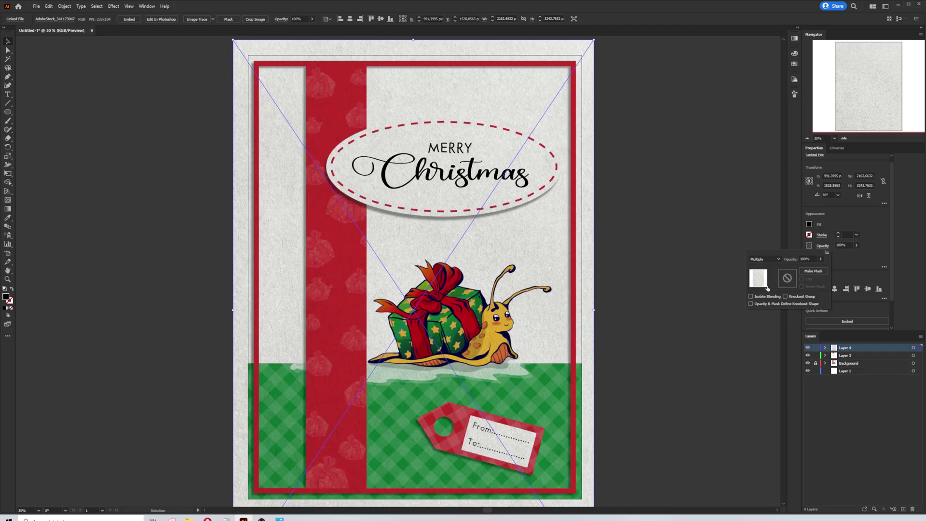
left_click(857, 246)
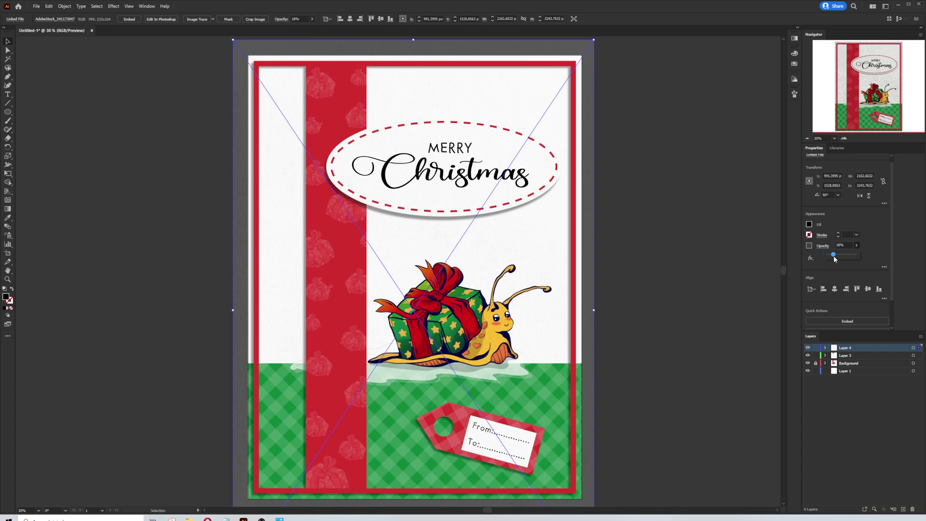
left_click_drag(834, 257, 844, 256)
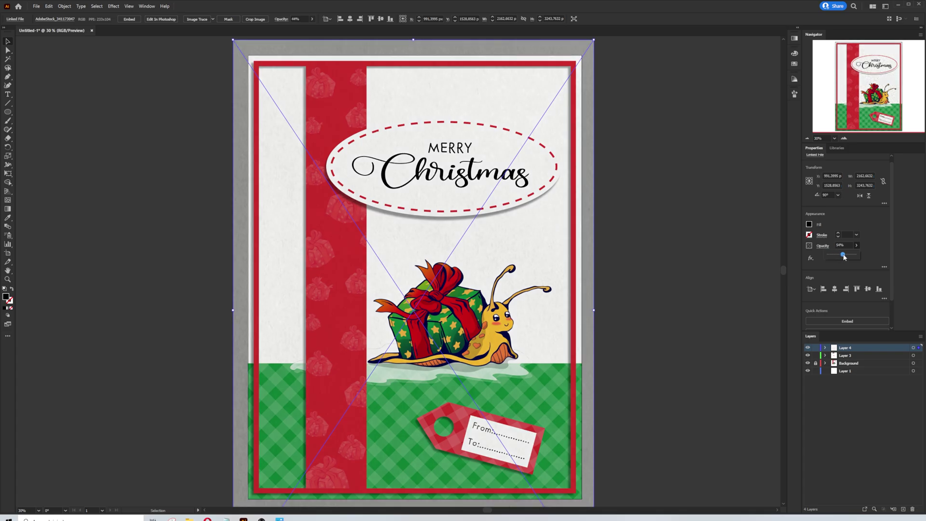
left_click(696, 230)
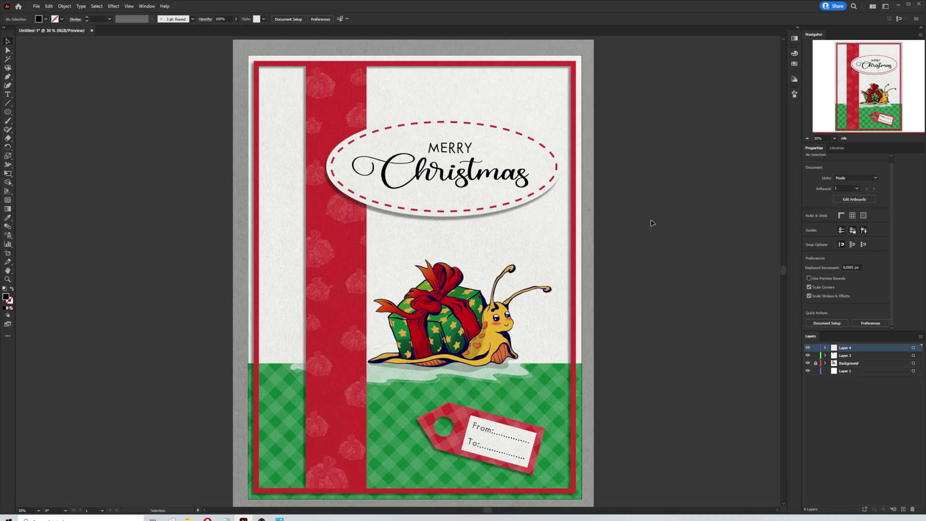
Step: Resize the paper texture from all four sides so its edges match the artboard's edges
left_click(592, 197)
left_click_drag(596, 310, 581, 311)
left_click_drag(233, 309, 248, 309)
left_click_drag(415, 39, 415, 56)
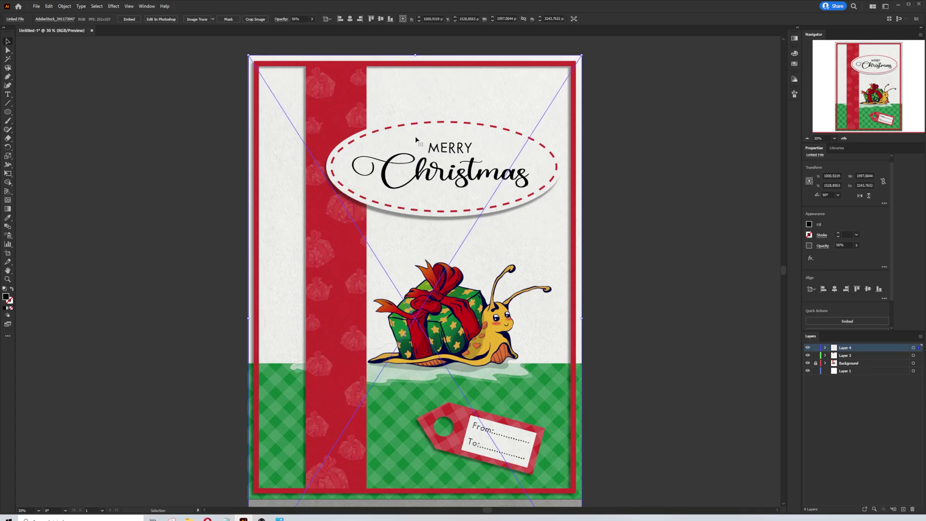
left_click_drag(249, 318, 249, 318)
left_click_drag(605, 387, 605, 303)
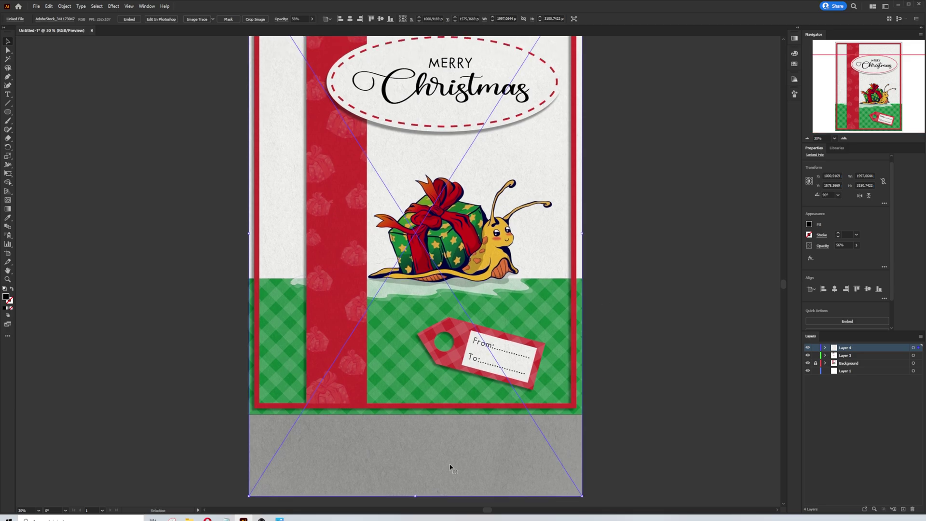
left_click_drag(416, 494, 415, 414)
left_click_drag(645, 293, 635, 360)
left_click(647, 340)
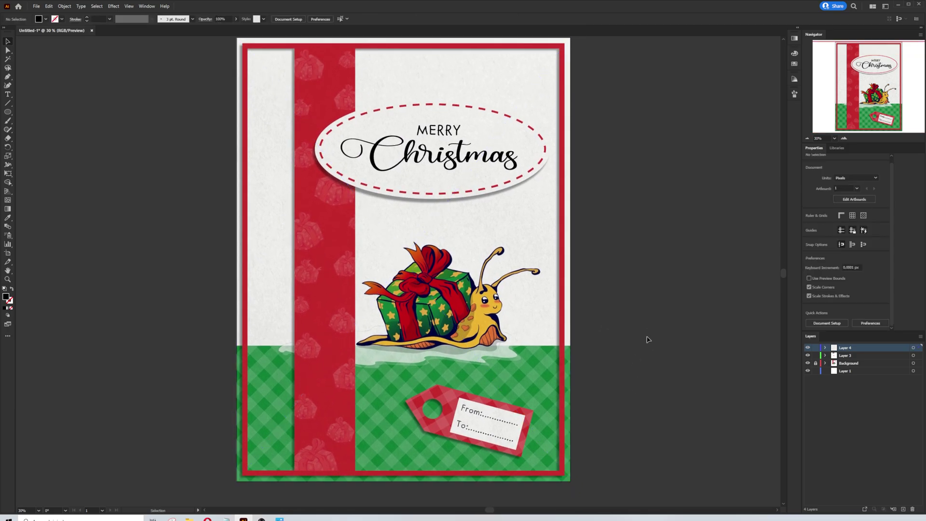
left_click_drag(614, 307, 613, 317)
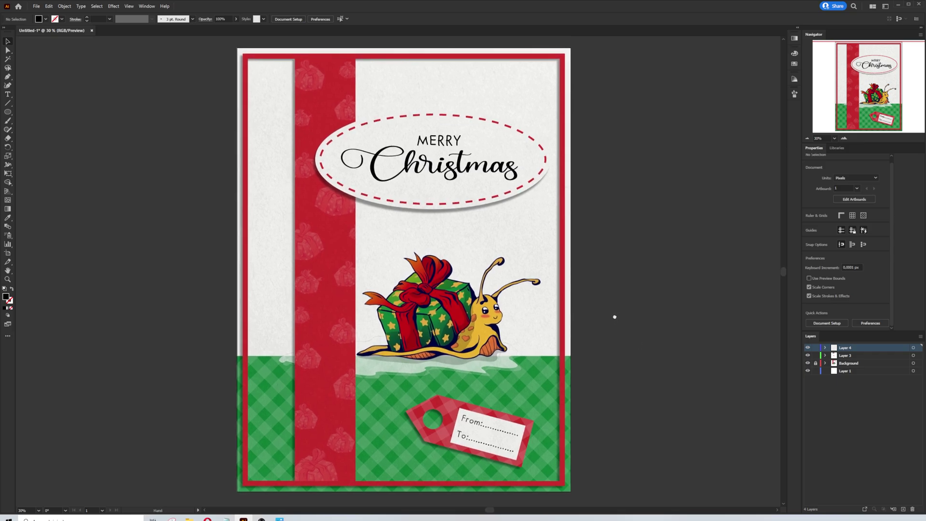